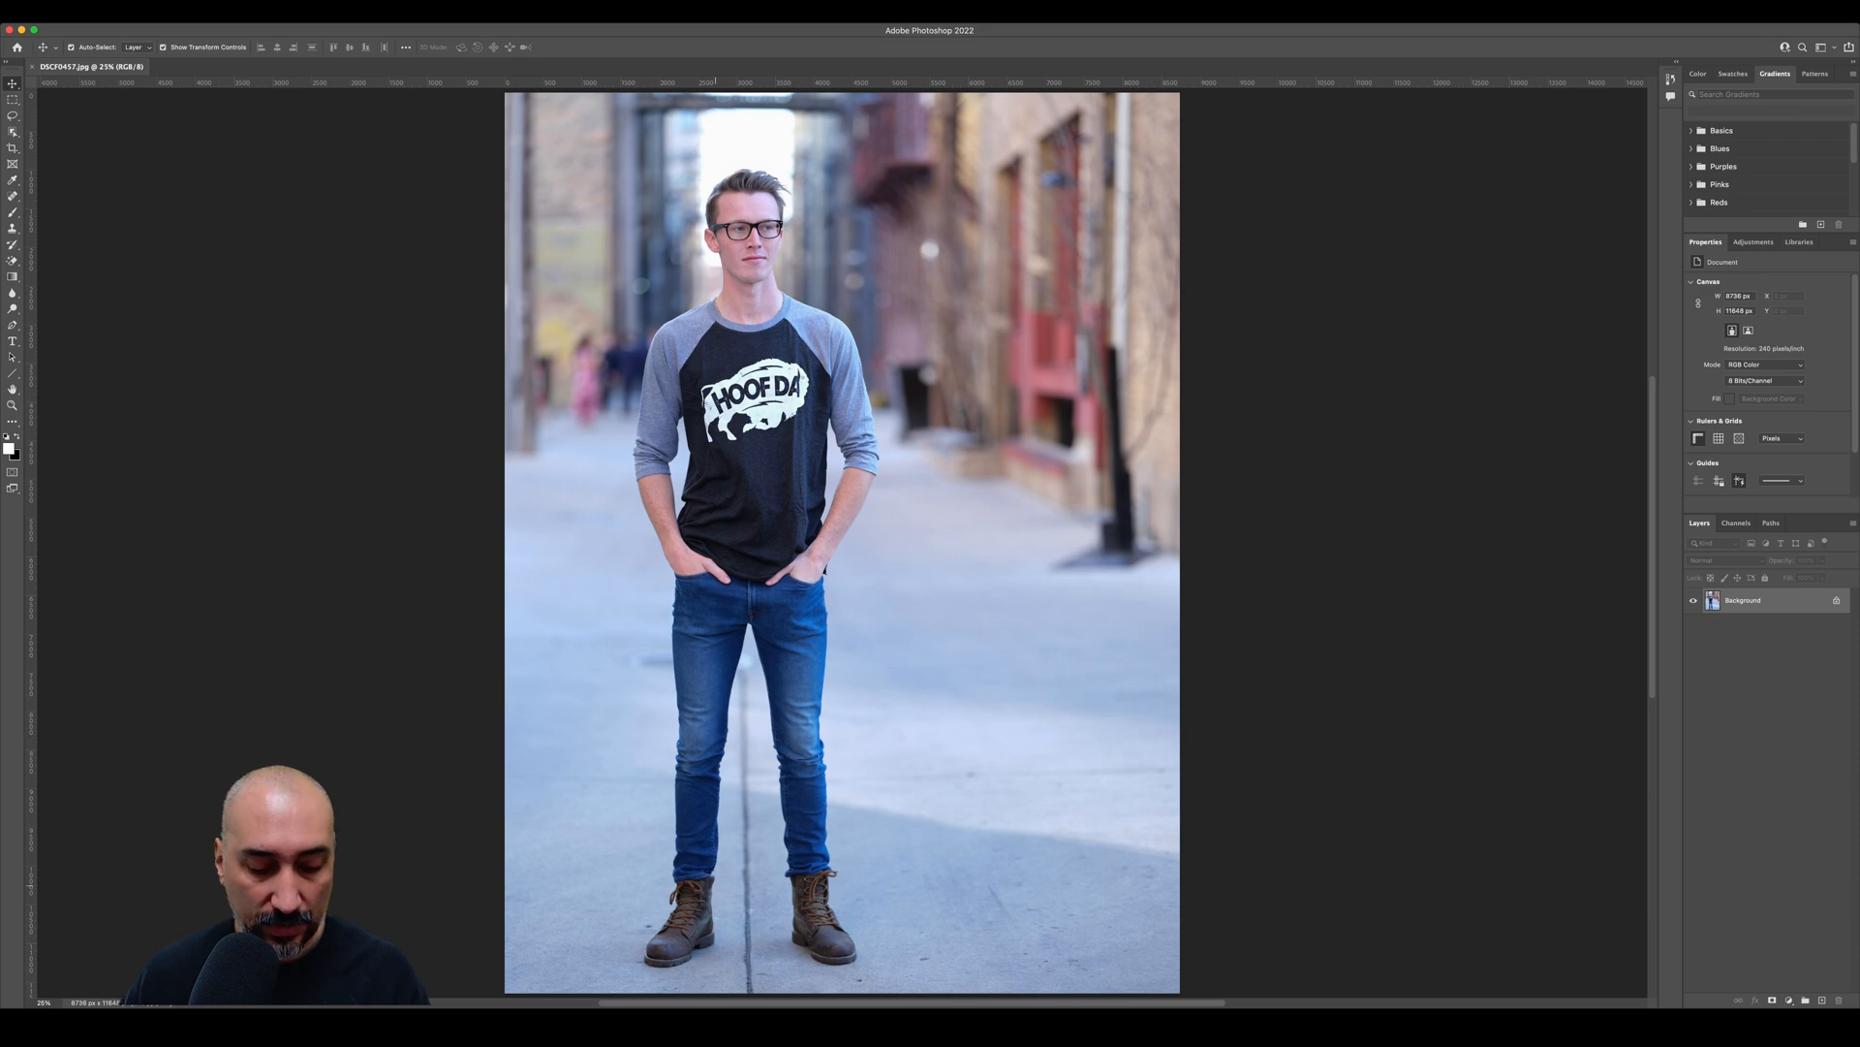
Examine the portrait at 100% zoom from the face down to the jeans, and return to the 25% view of the full figure.
{"action": "left_click", "coordinate": [52, 1002]}
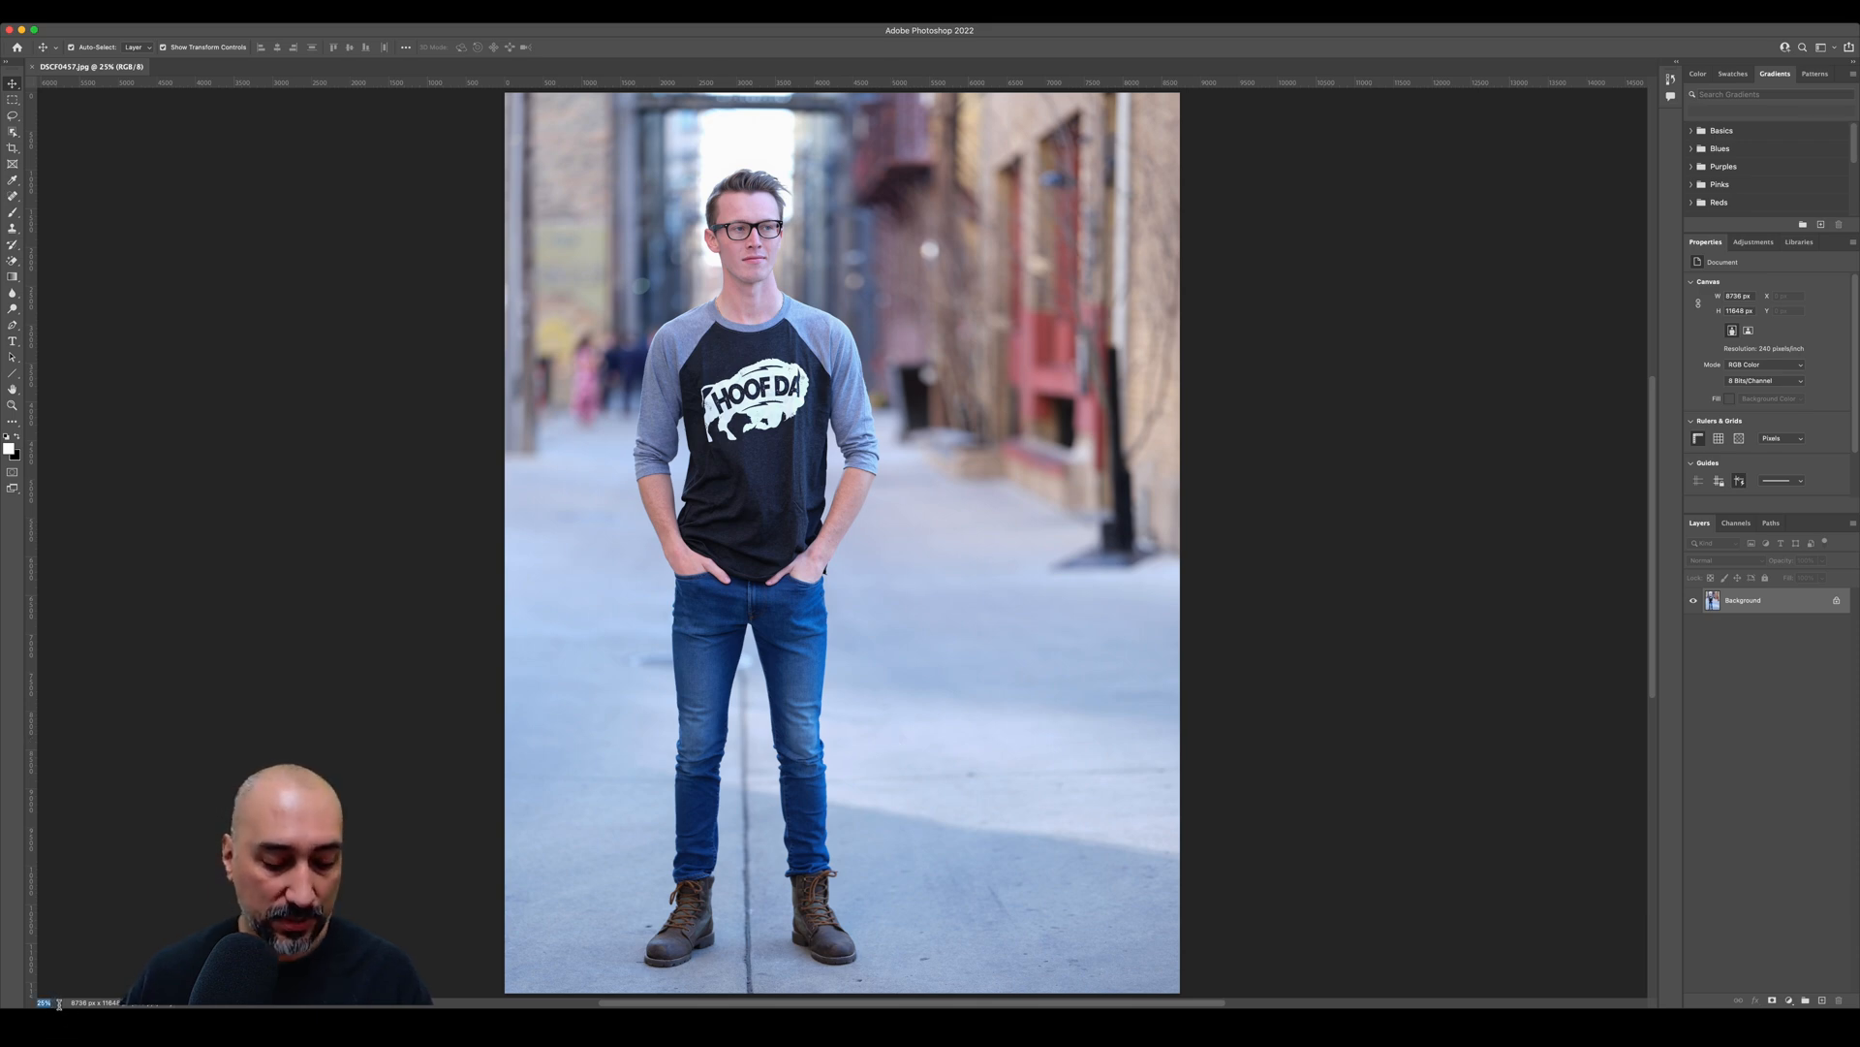
{"action": "type", "text": "100"}
{"action": "key", "text": "Return"}
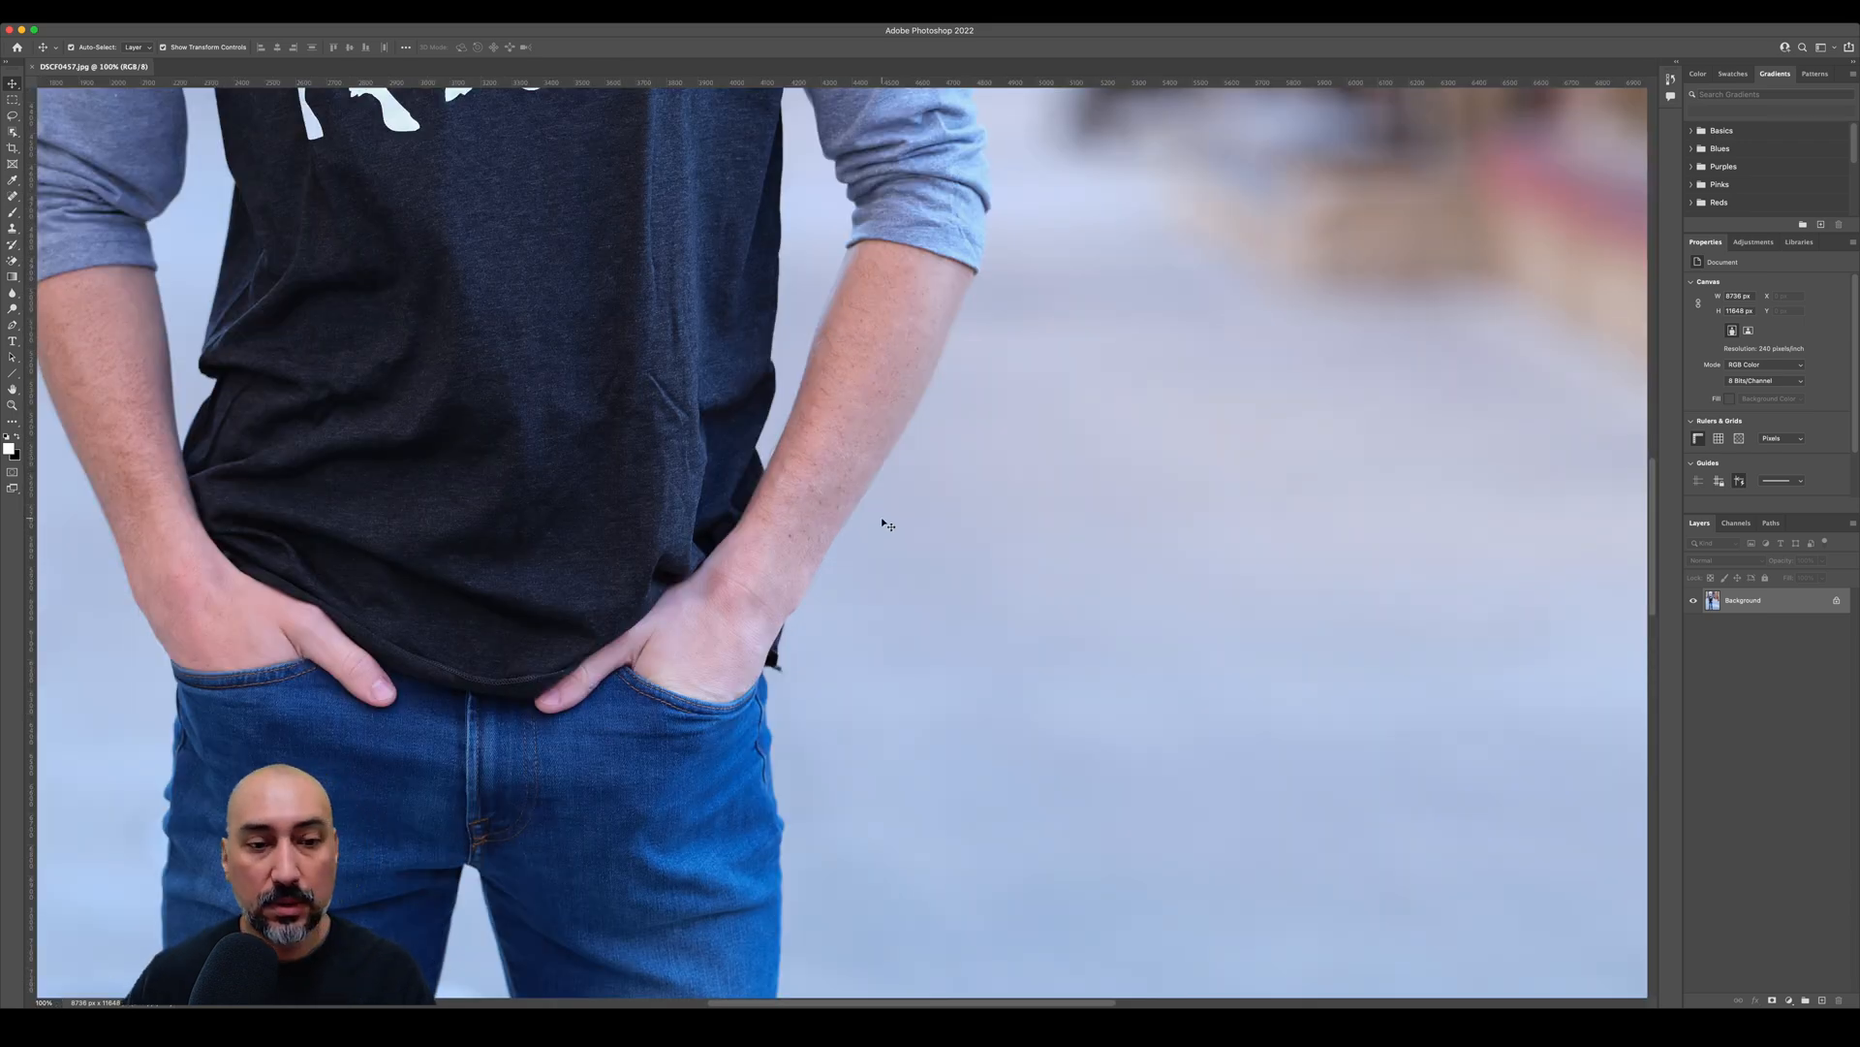
{"action": "left_click", "coordinate": [1017, 527]}
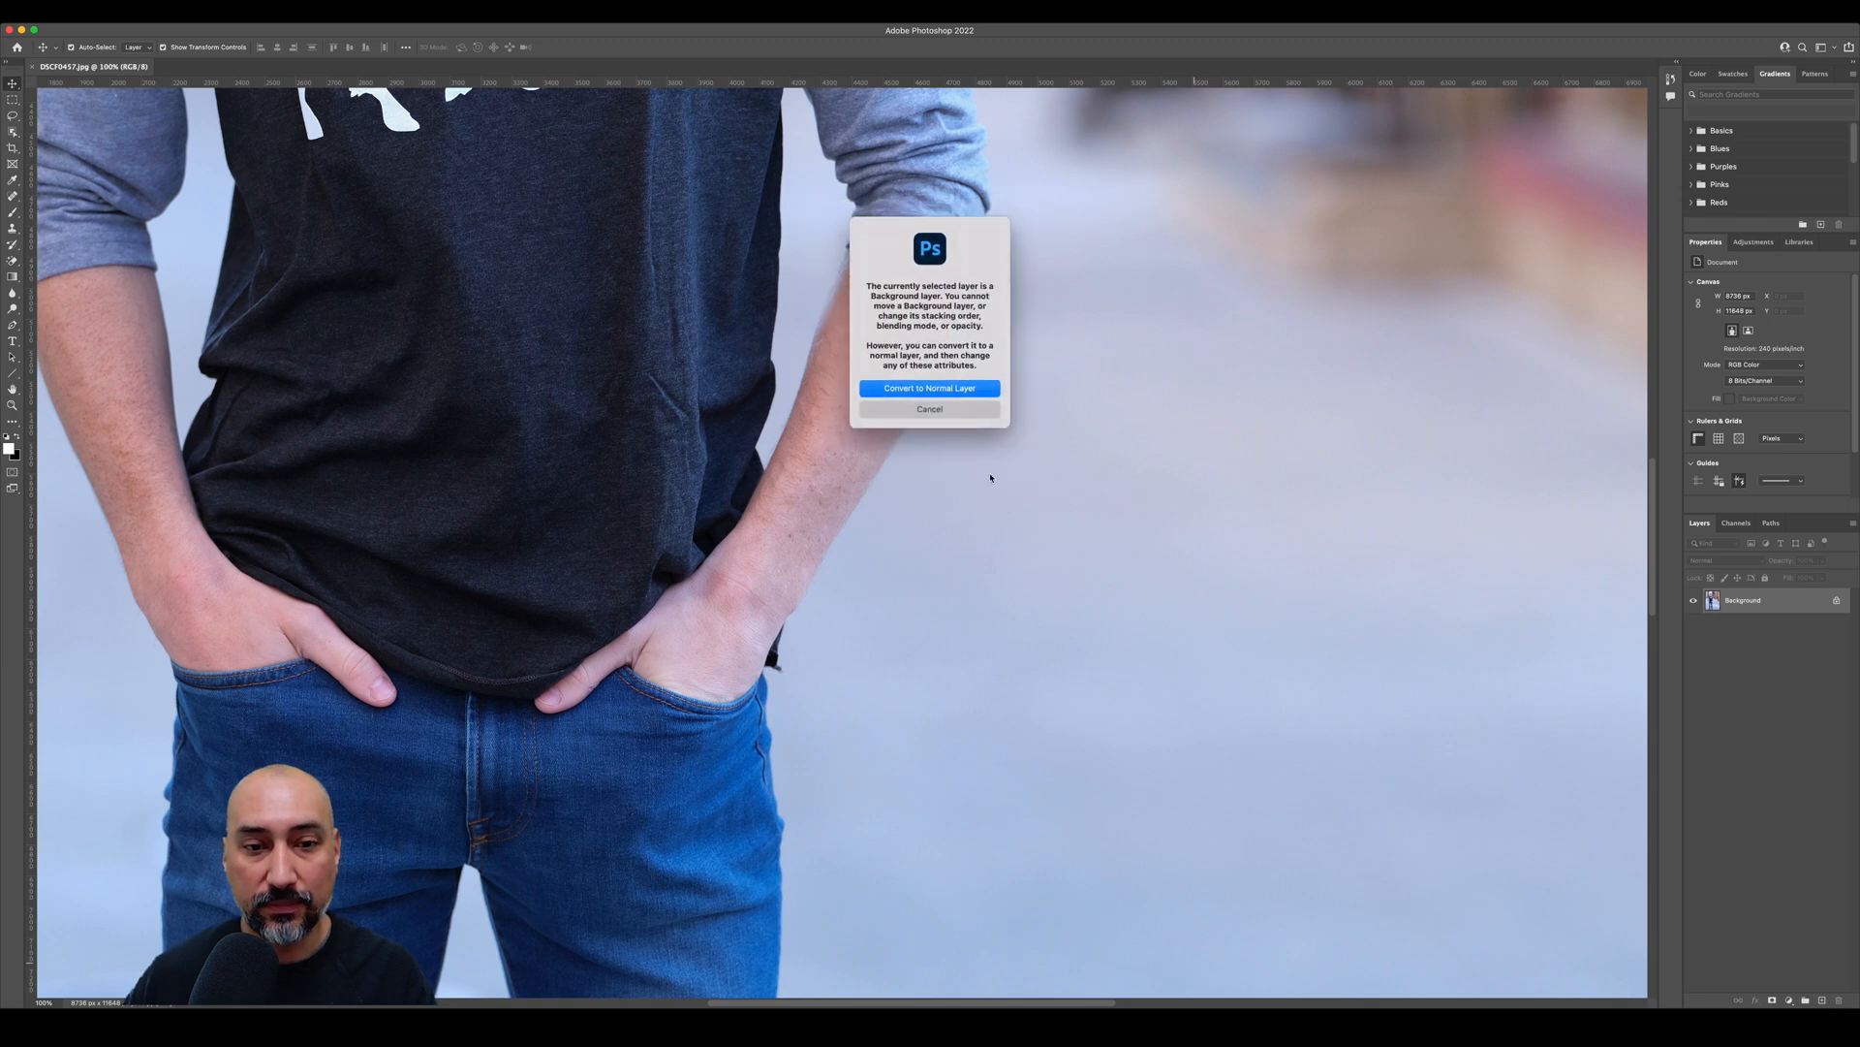
{"action": "left_click", "coordinate": [945, 407]}
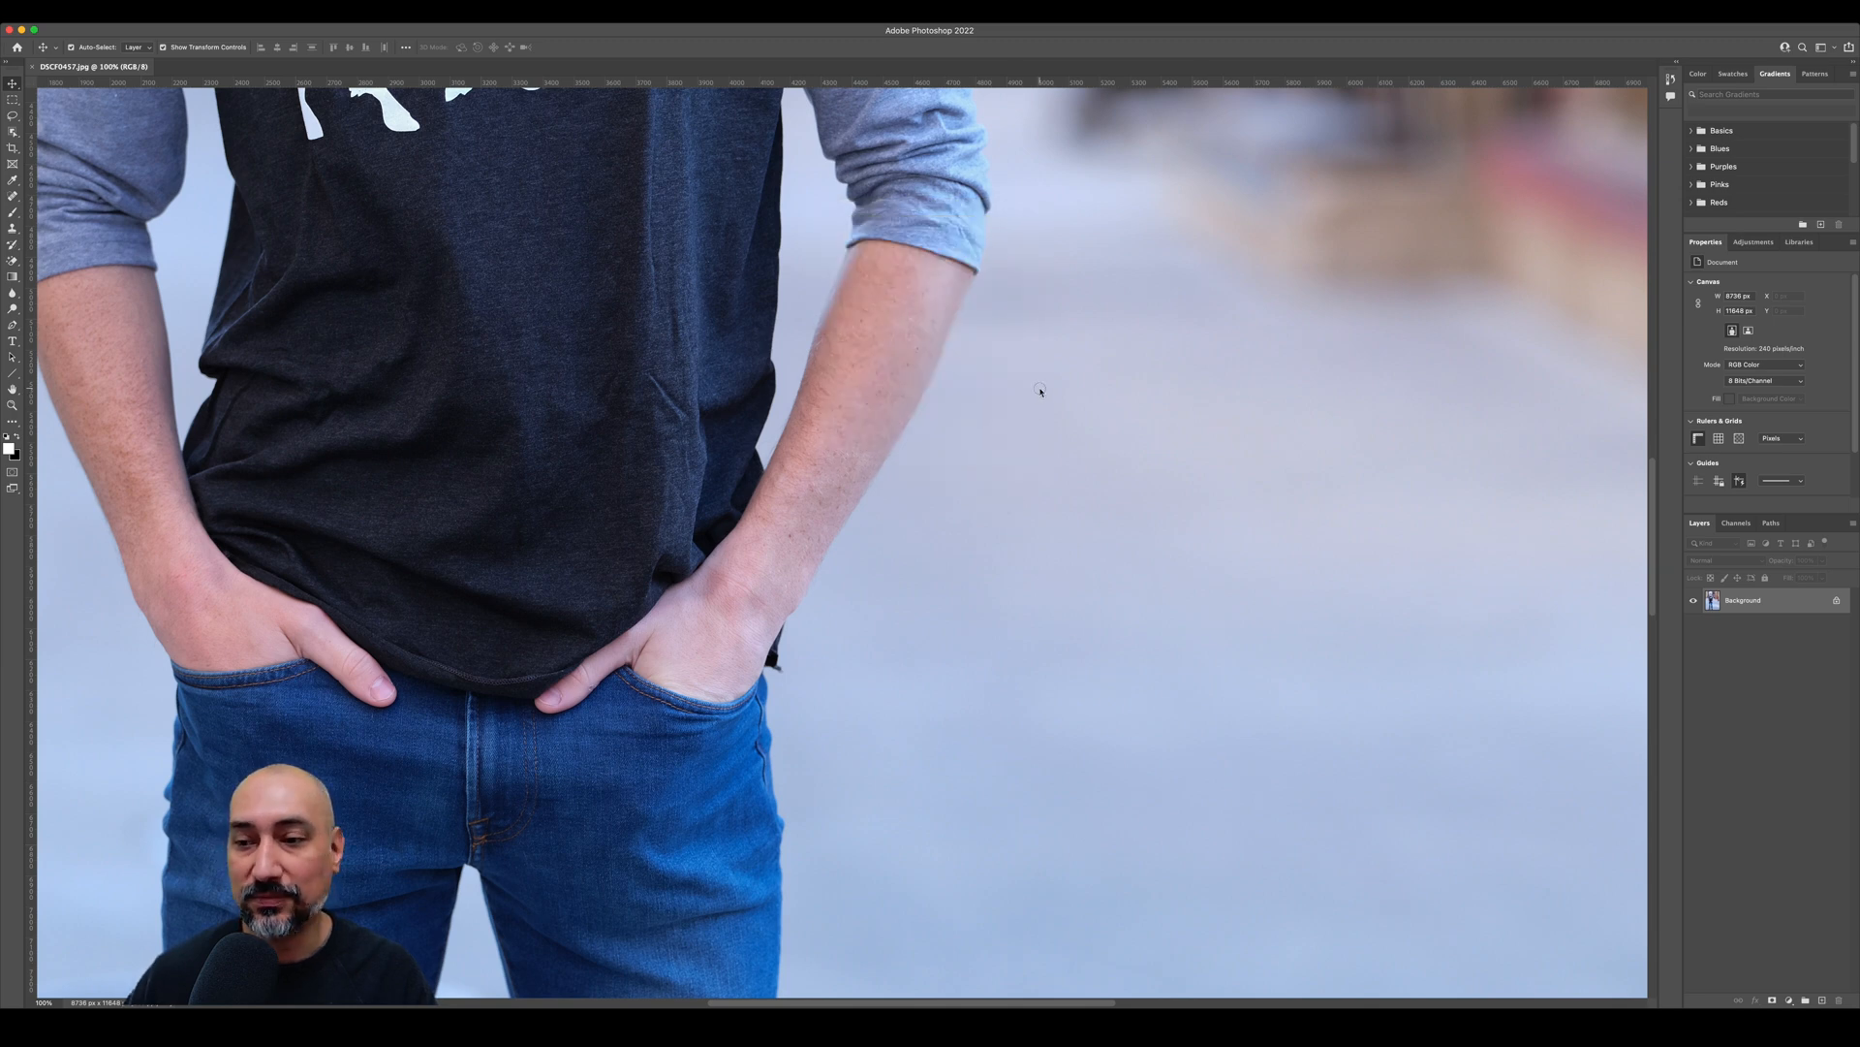
{"action": "left_click", "coordinate": [133, 190]}
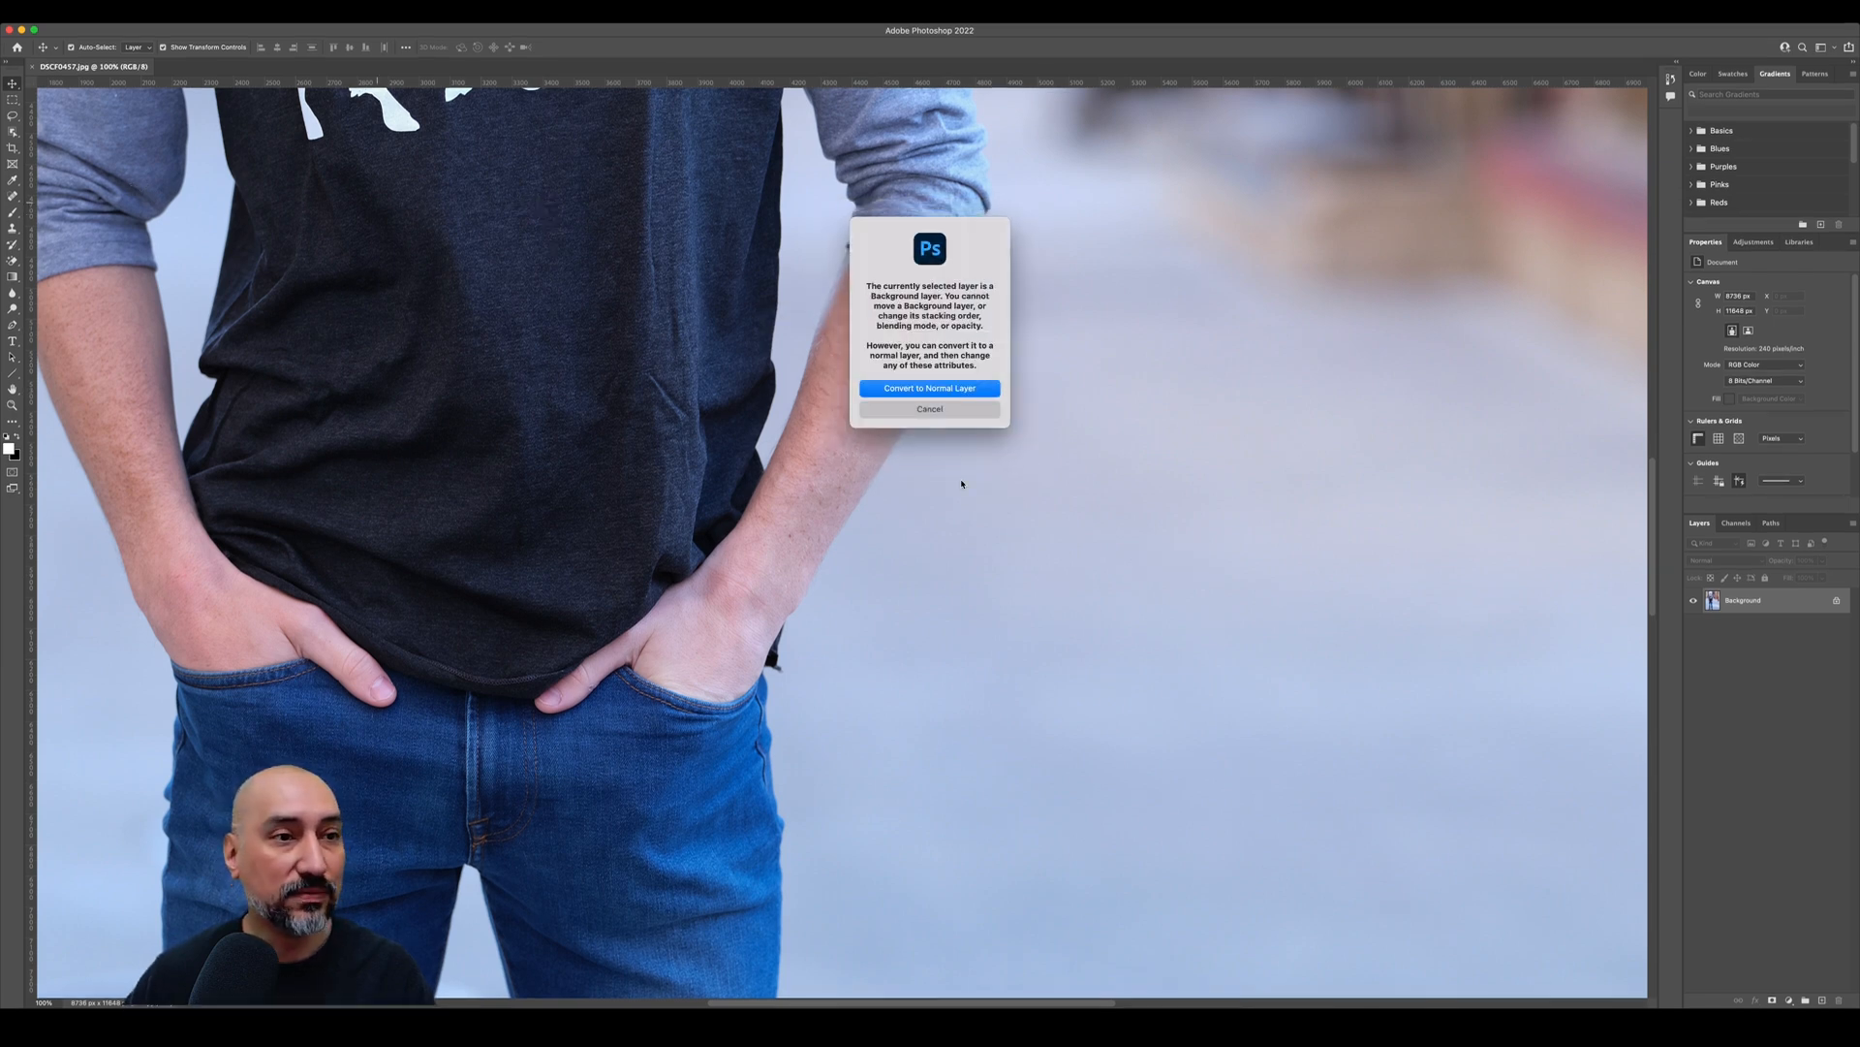
{"action": "left_click", "coordinate": [935, 411]}
{"action": "scroll", "coordinate": [474, 285], "scroll_direction": "up", "scroll_amount": 5}
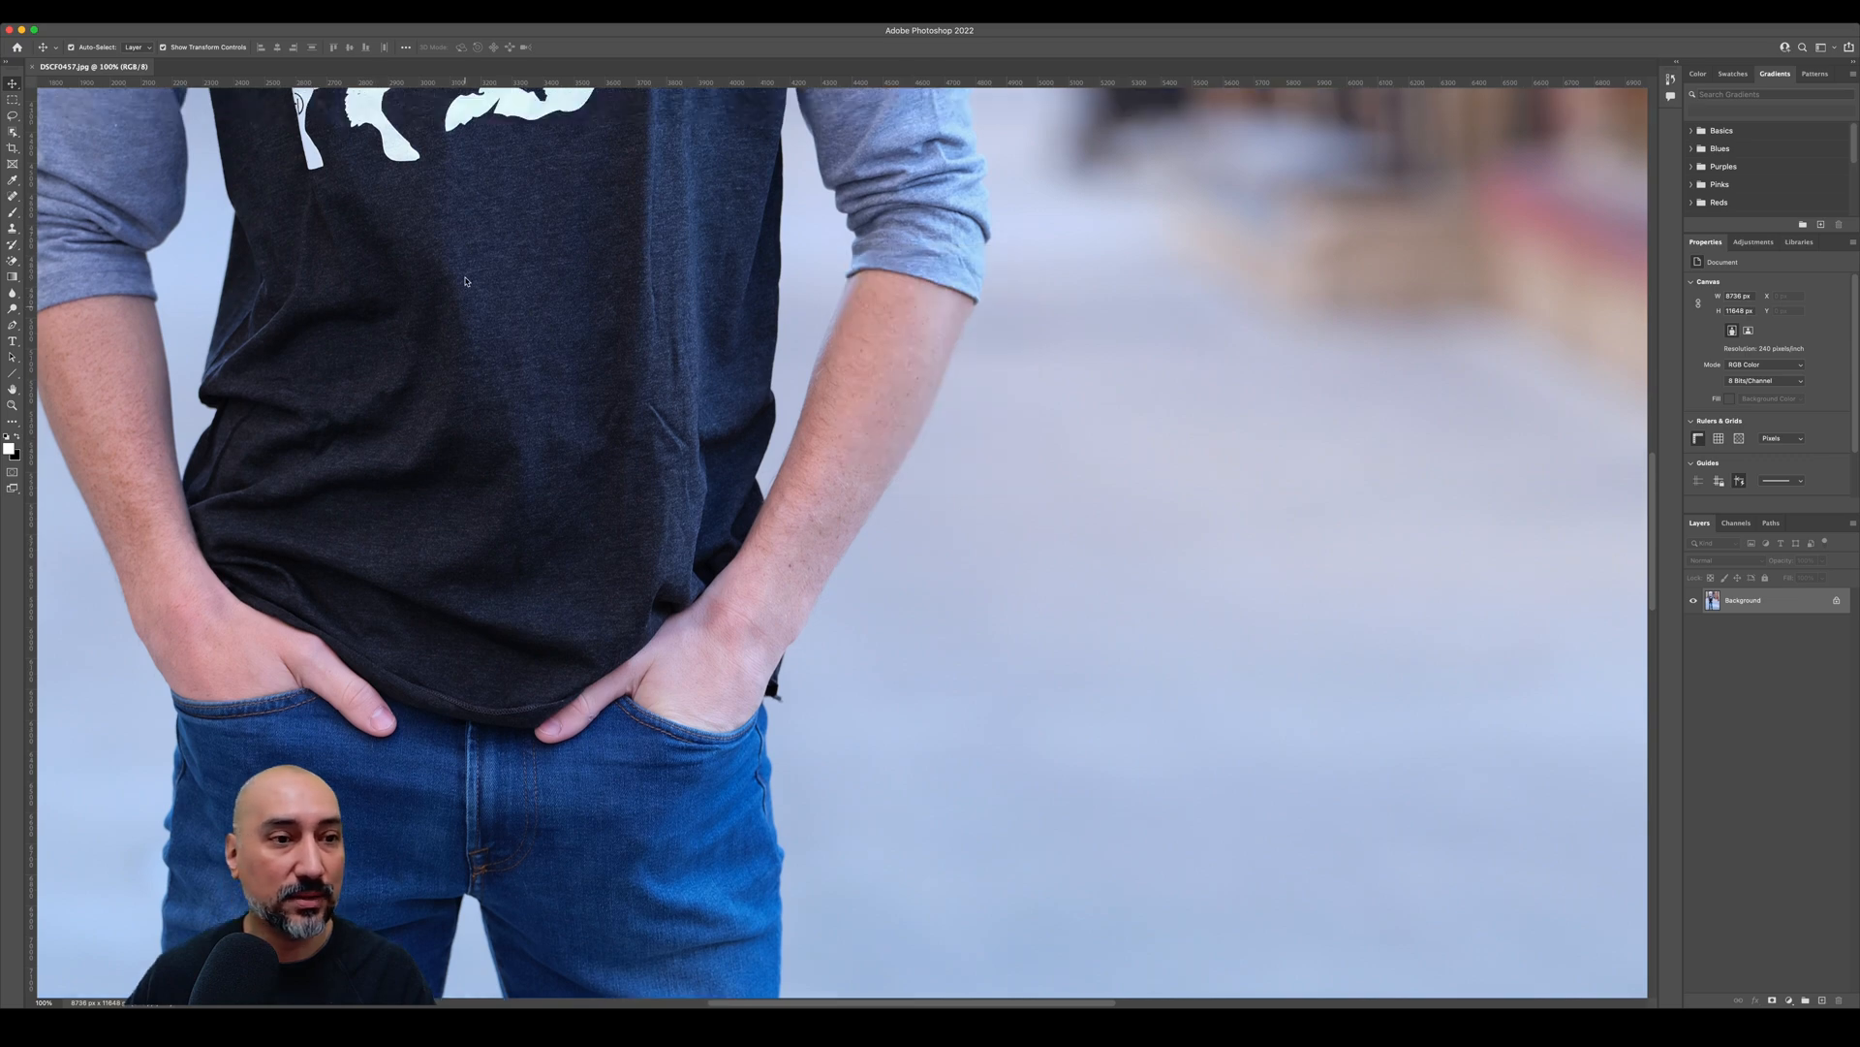
{"action": "scroll", "coordinate": [474, 285], "scroll_direction": "up", "scroll_amount": 10}
{"action": "scroll", "coordinate": [474, 285], "scroll_direction": "left", "scroll_amount": 3}
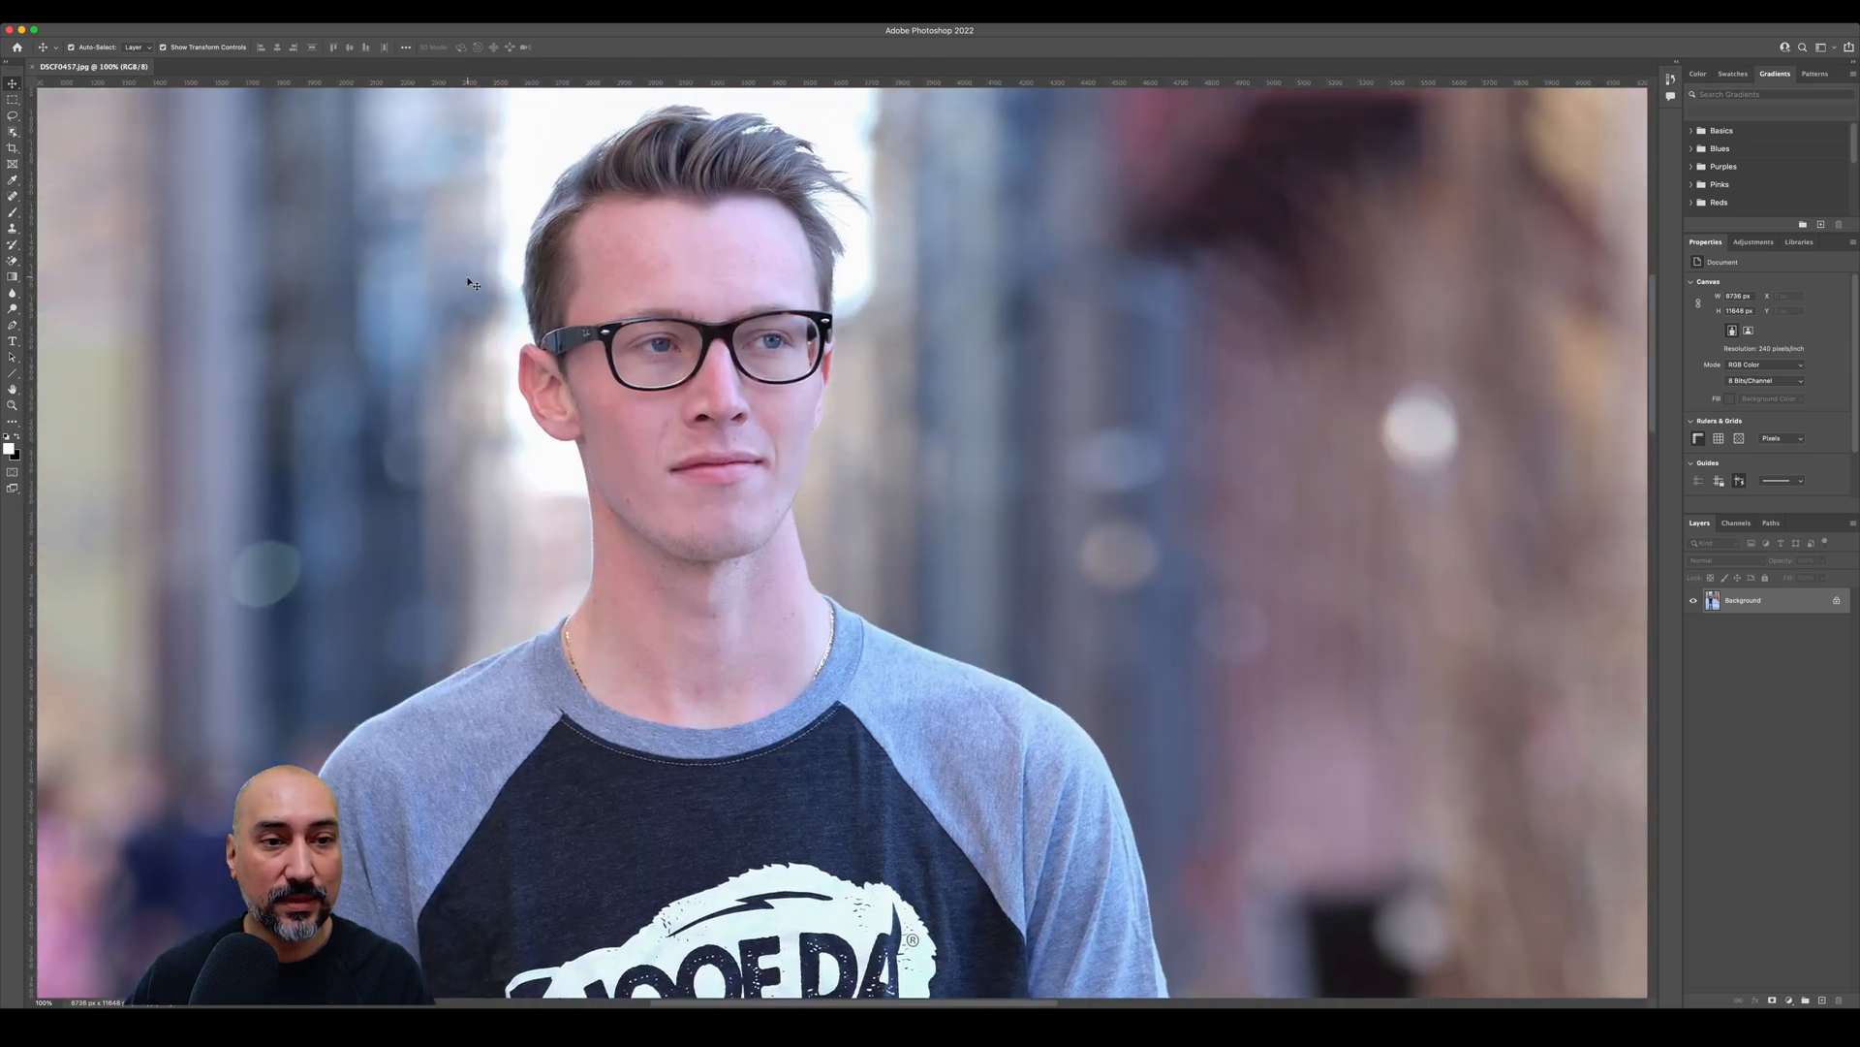
{"action": "scroll", "coordinate": [473, 285], "scroll_direction": "left", "scroll_amount": 5}
{"action": "scroll", "coordinate": [474, 285], "scroll_direction": "up", "scroll_amount": 3}
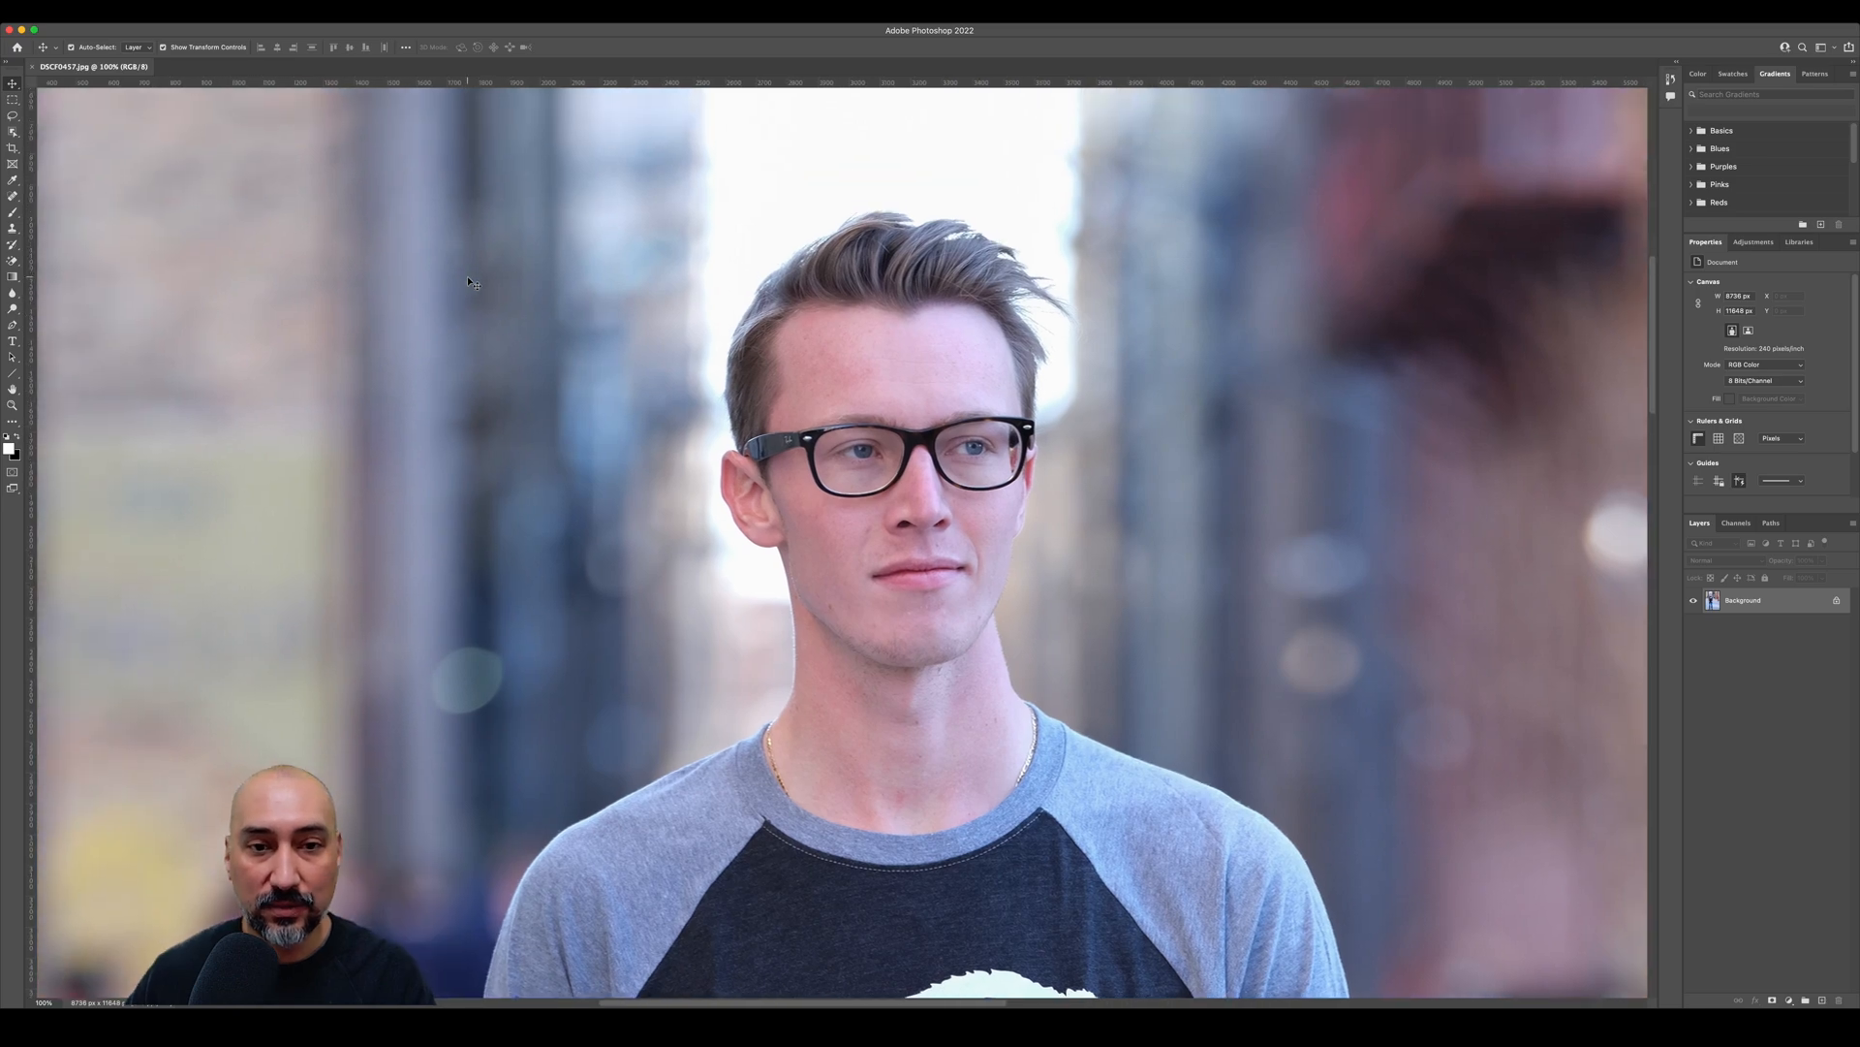
{"action": "scroll", "coordinate": [468, 281], "scroll_direction": "down", "scroll_amount": 15}
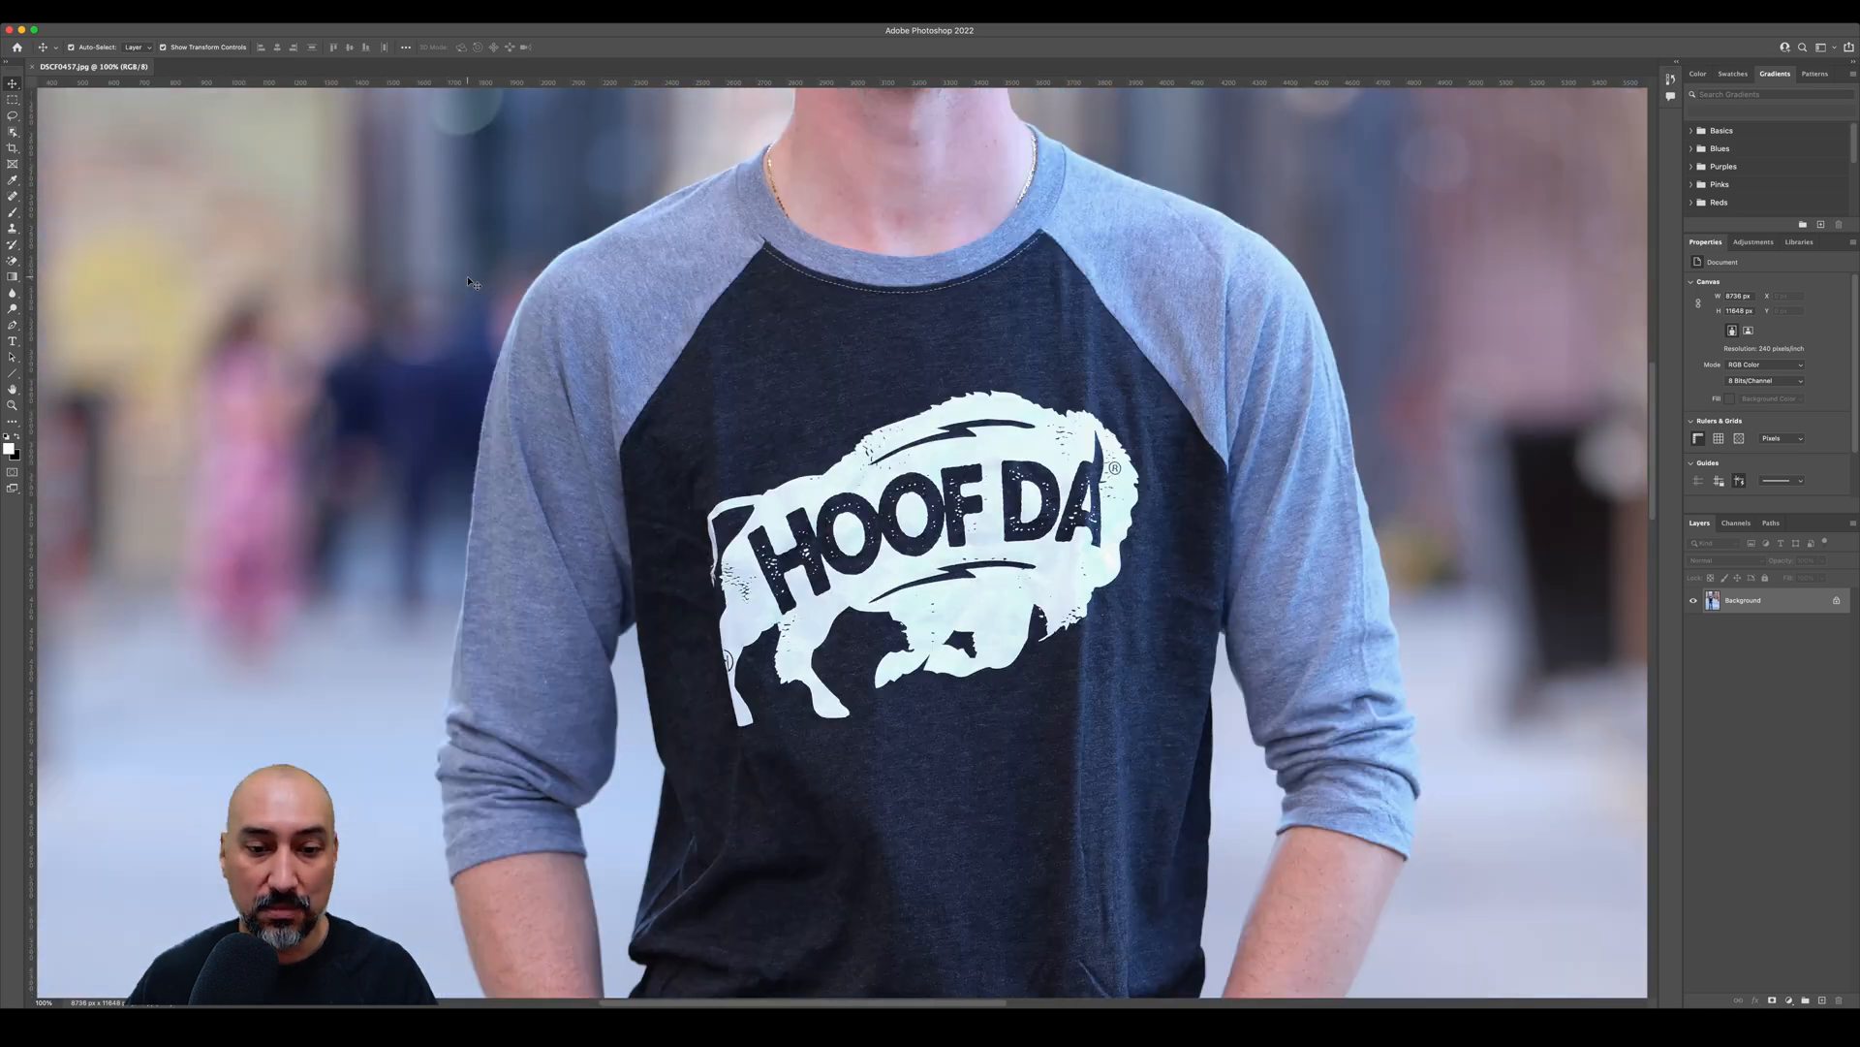
{"action": "scroll", "coordinate": [468, 281], "scroll_direction": "down", "scroll_amount": 6}
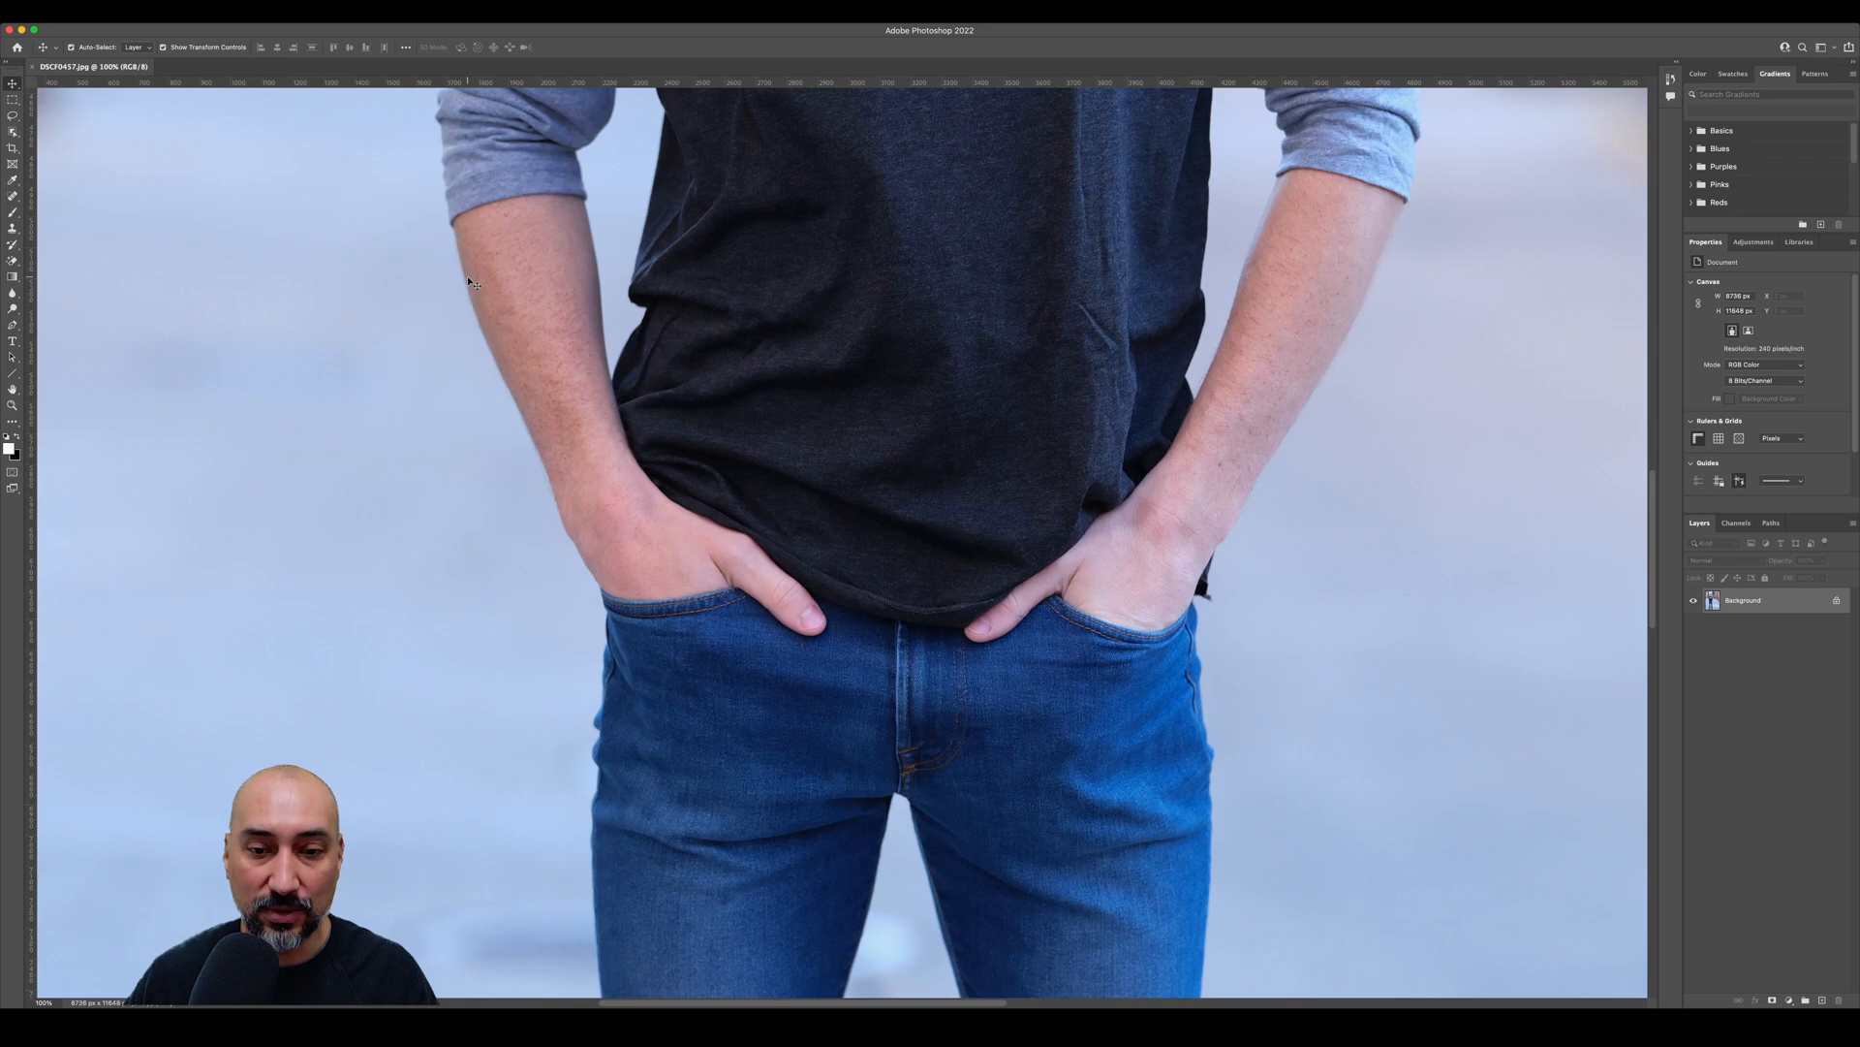
{"action": "scroll", "coordinate": [468, 281], "scroll_direction": "up", "scroll_amount": 12}
{"action": "scroll", "coordinate": [471, 283], "scroll_direction": "down", "scroll_amount": 2}
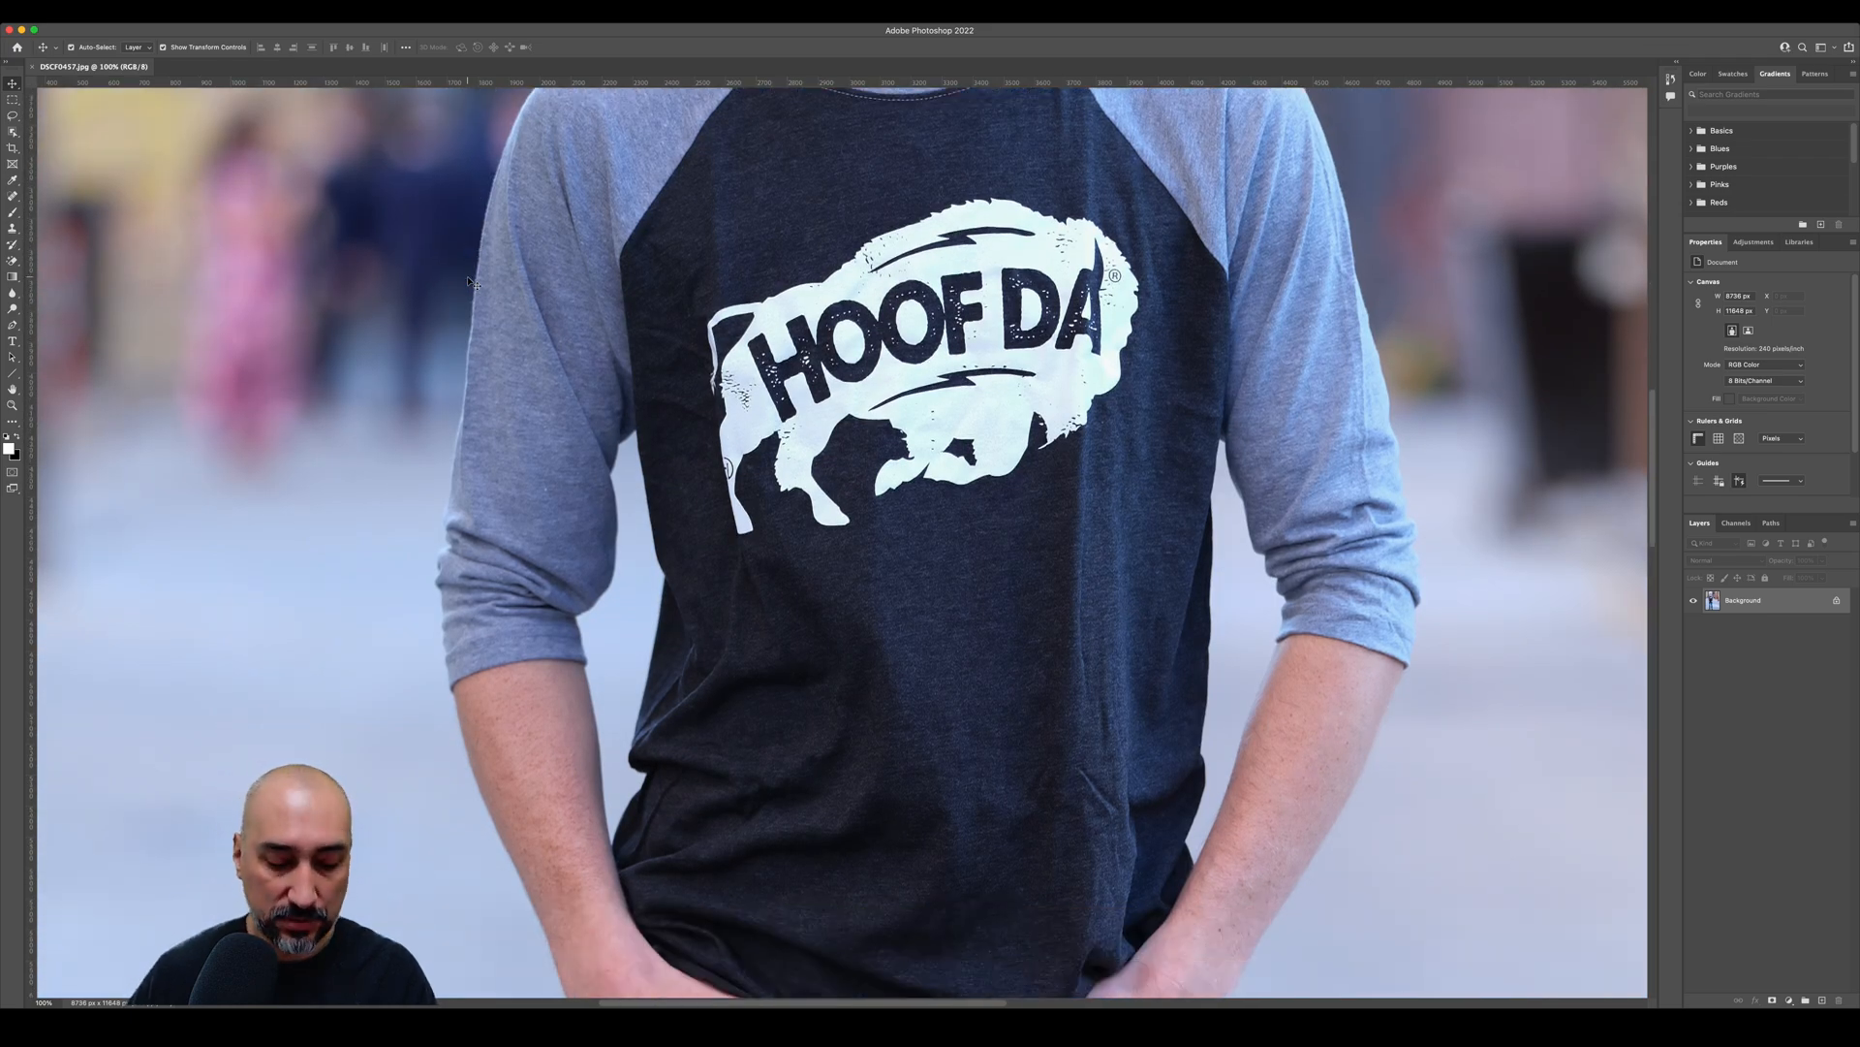
{"action": "key", "text": "super+minus"}
{"action": "key", "text": "super+minus"}
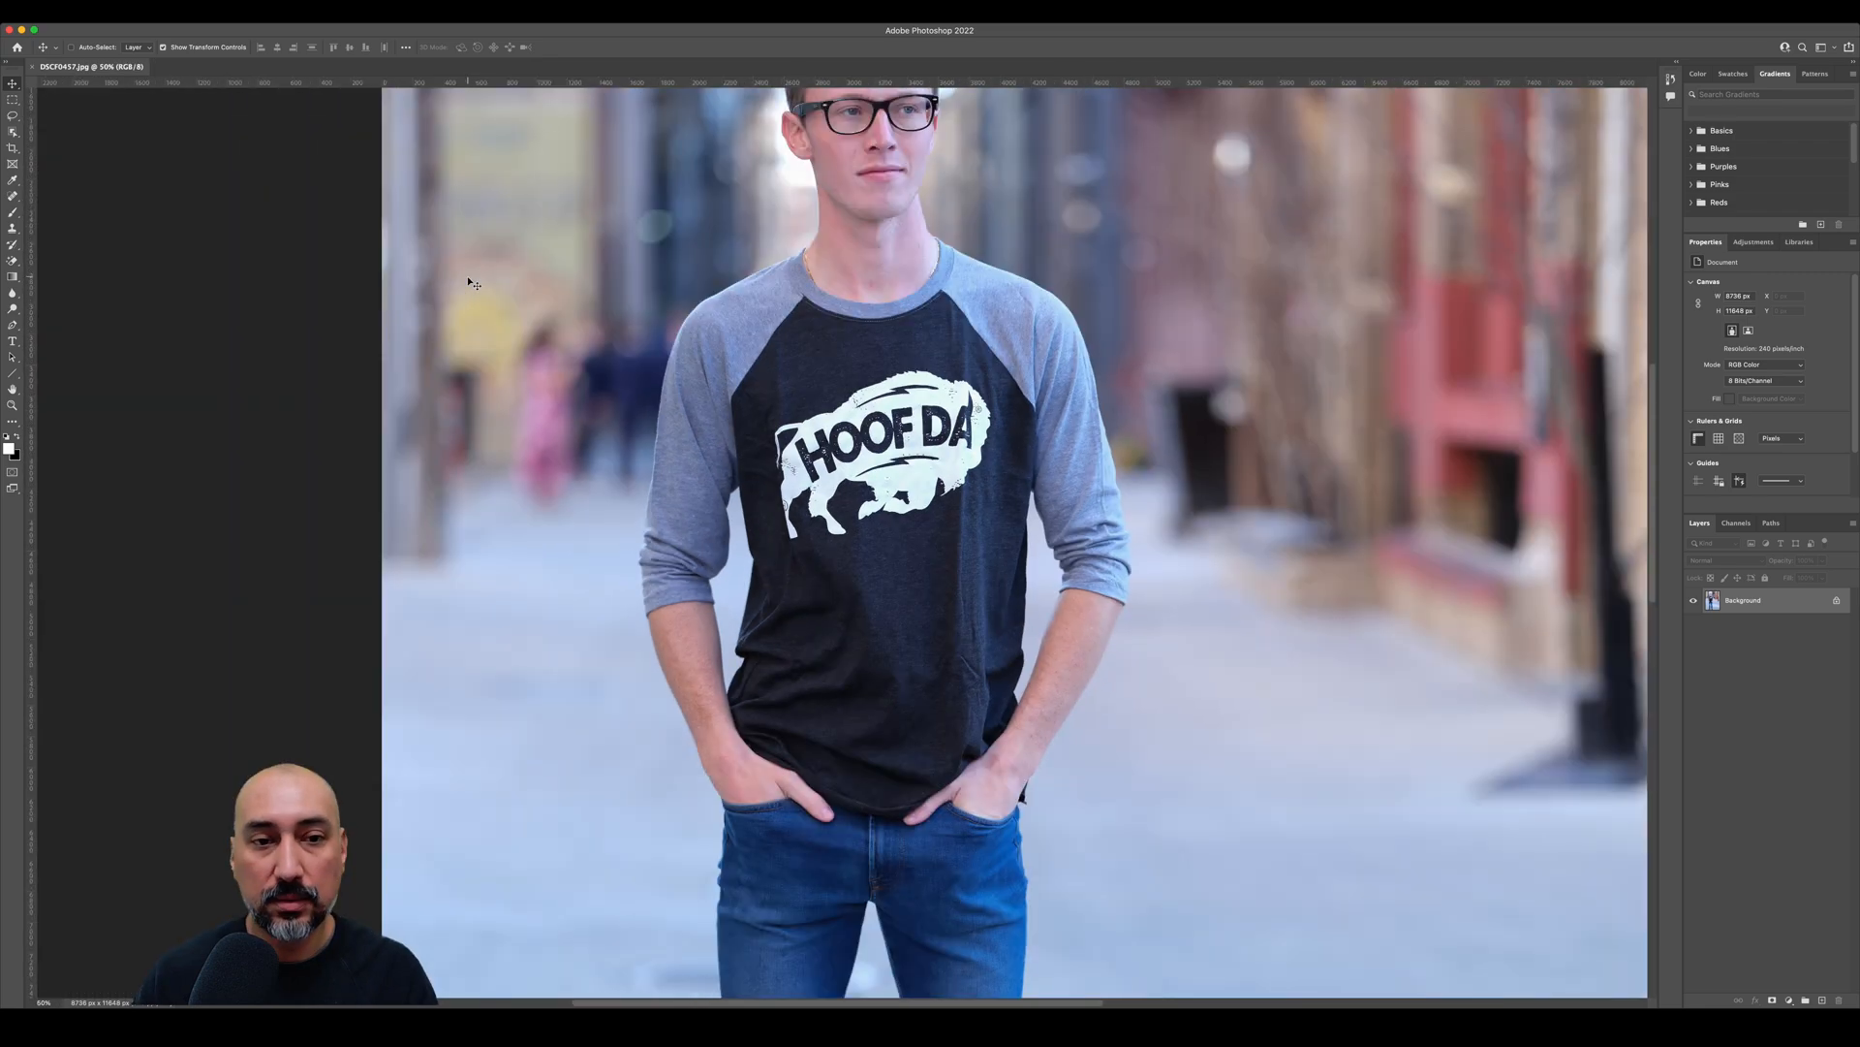
{"action": "key", "text": "super+minus"}
{"action": "key", "text": "super+minus"}
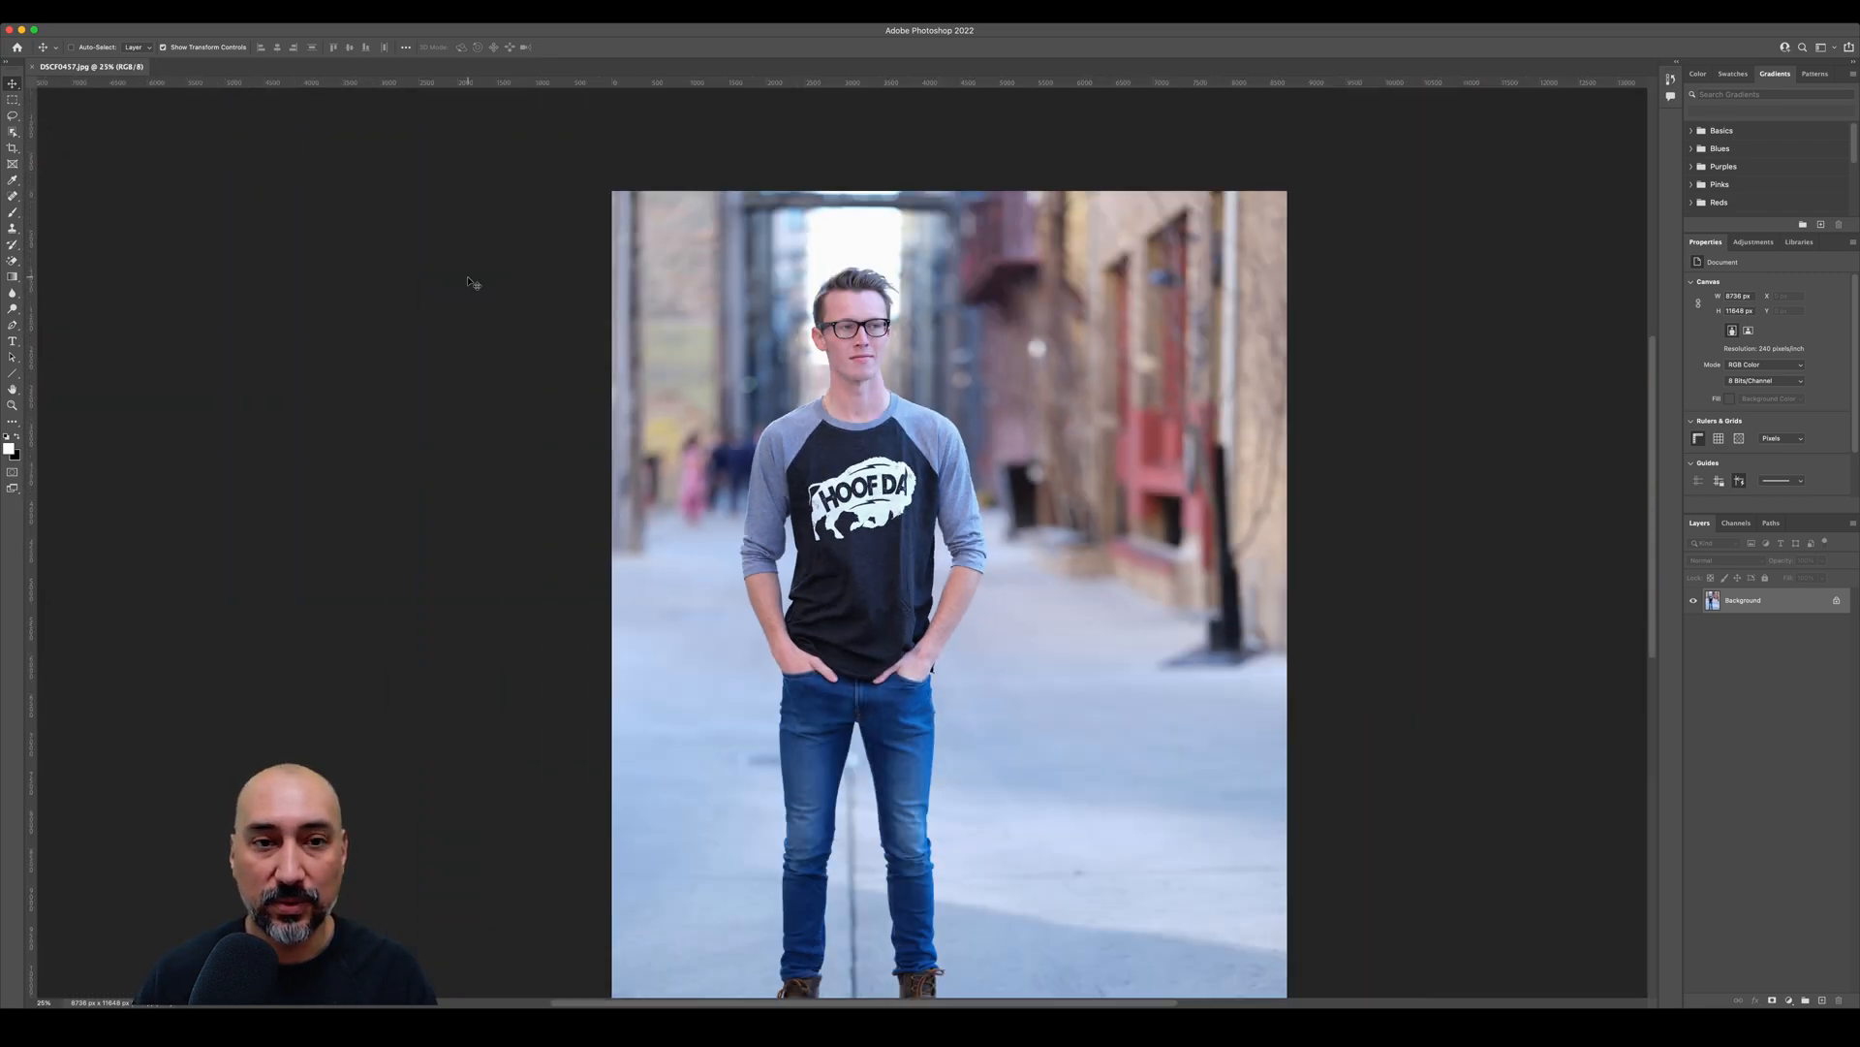
{"action": "scroll", "coordinate": [843, 403], "scroll_direction": "down", "scroll_amount": 5}
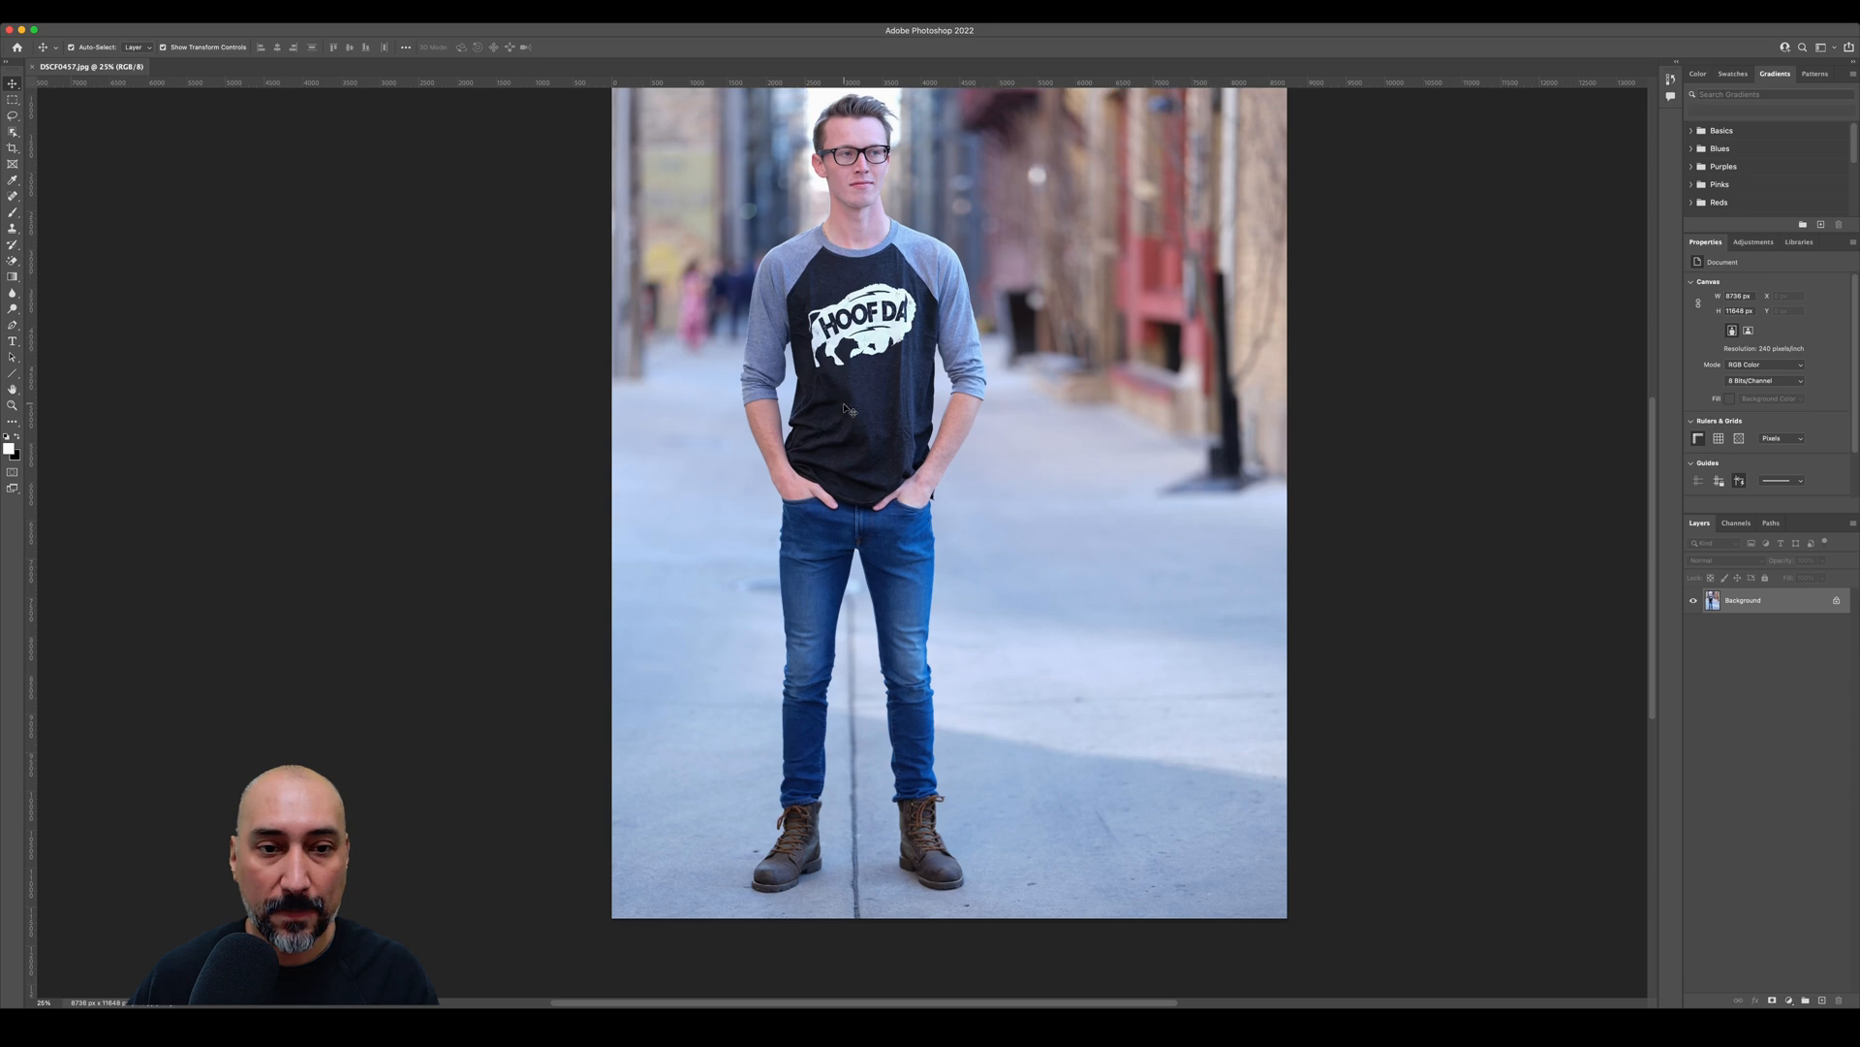
{"action": "scroll", "coordinate": [848, 407], "scroll_direction": "up", "scroll_amount": 2}
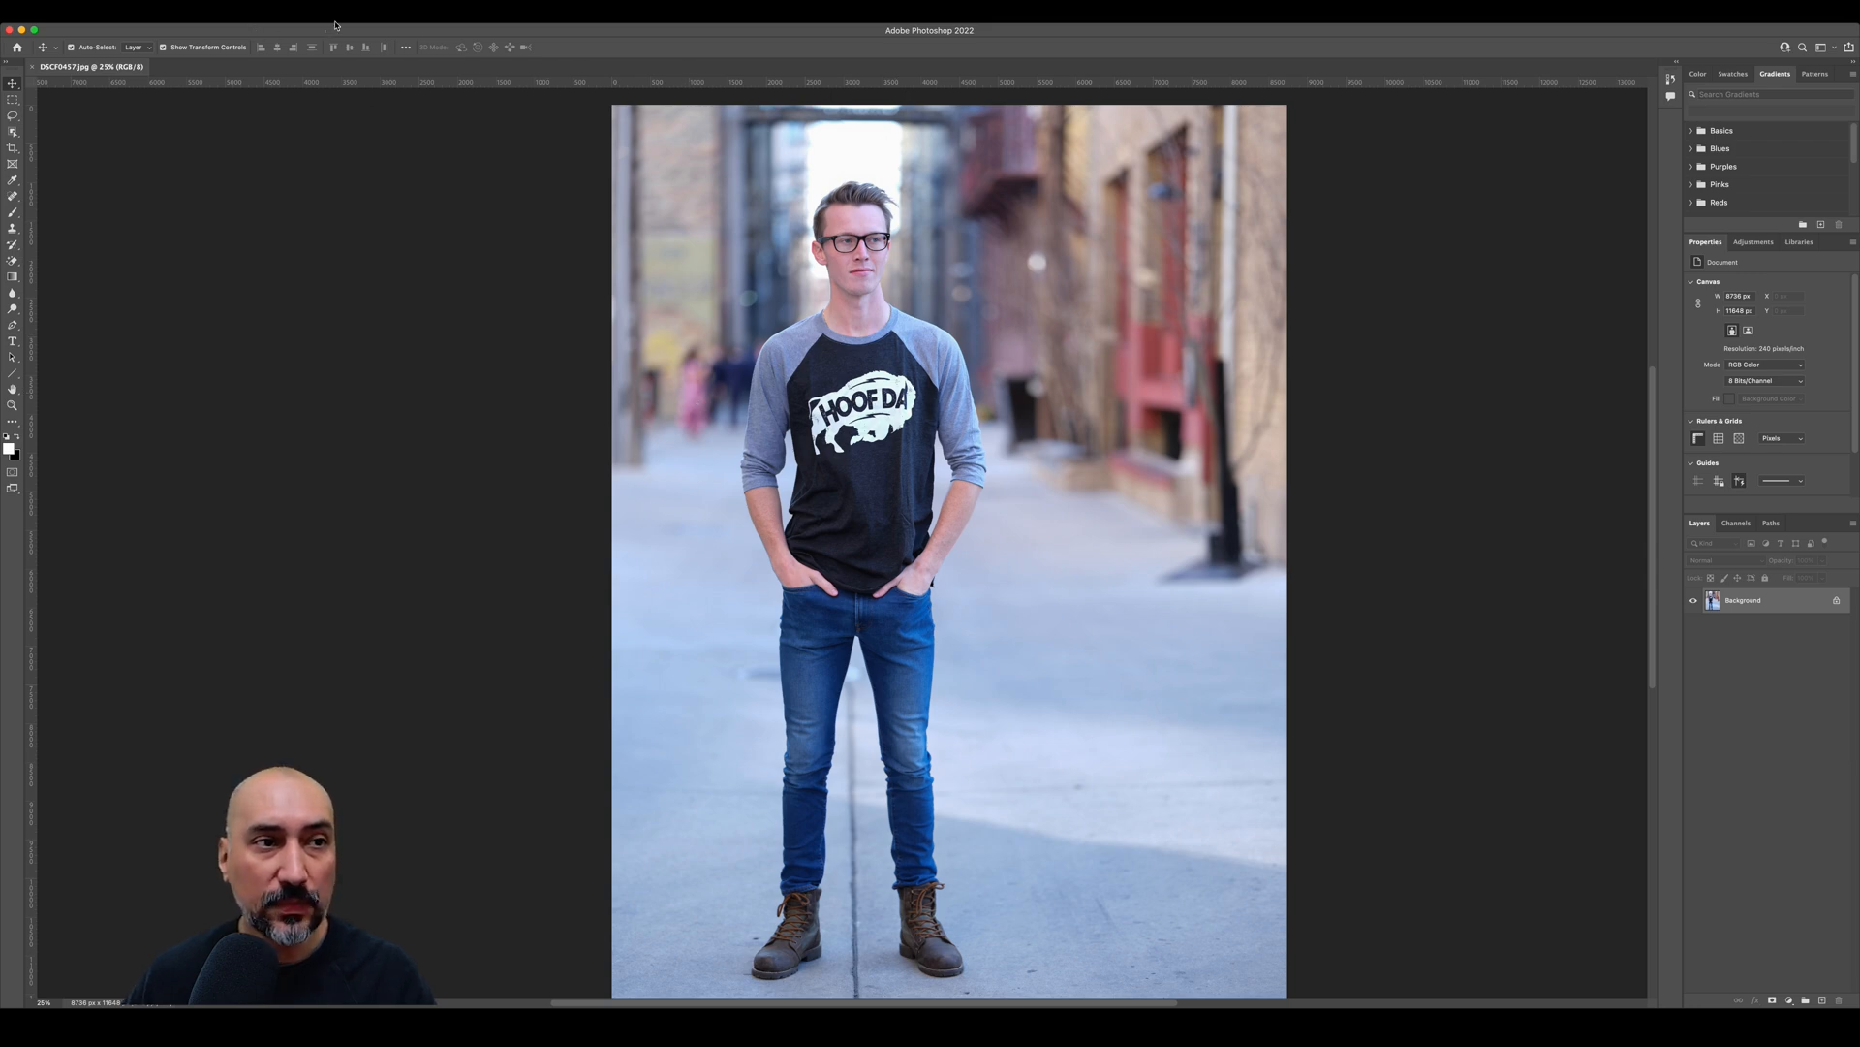
Open the Dehancer Film filter on the photo, and make its window taller and narrower.
{"action": "left_click", "coordinate": [290, 16]}
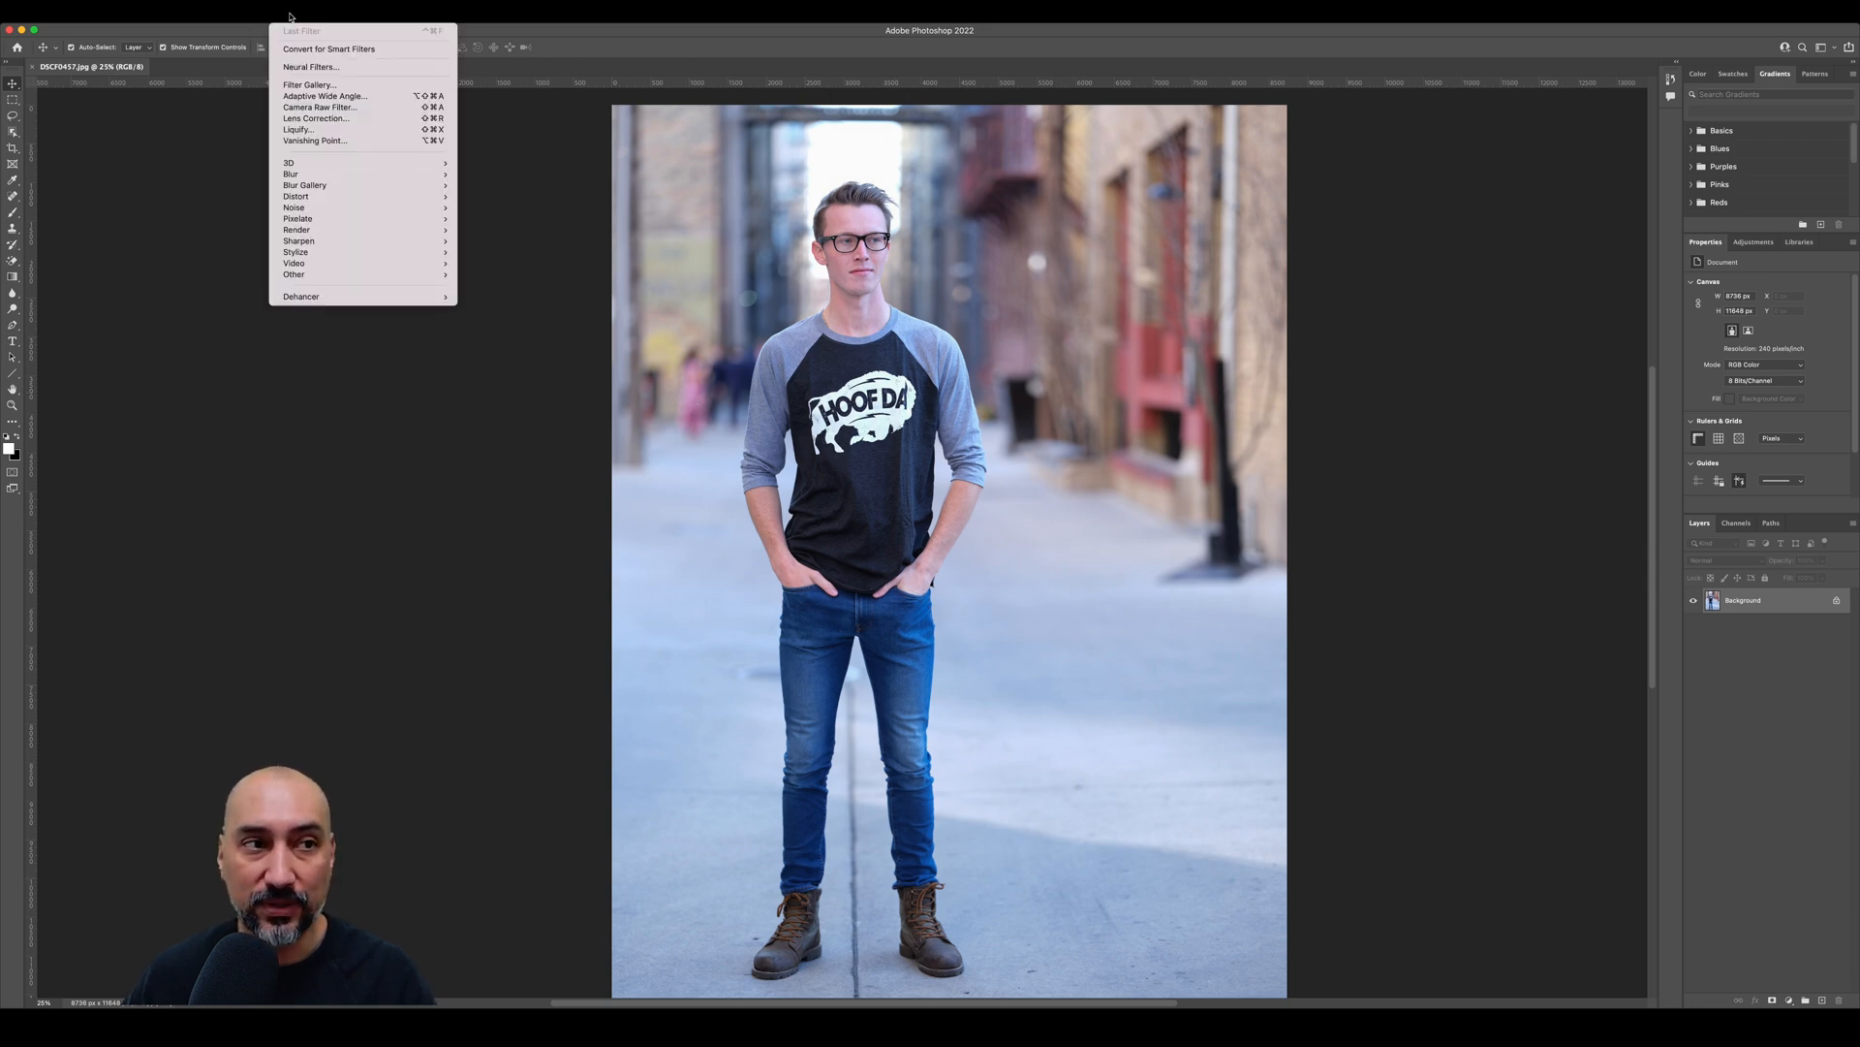
{"action": "mouse_move", "coordinate": [306, 296]}
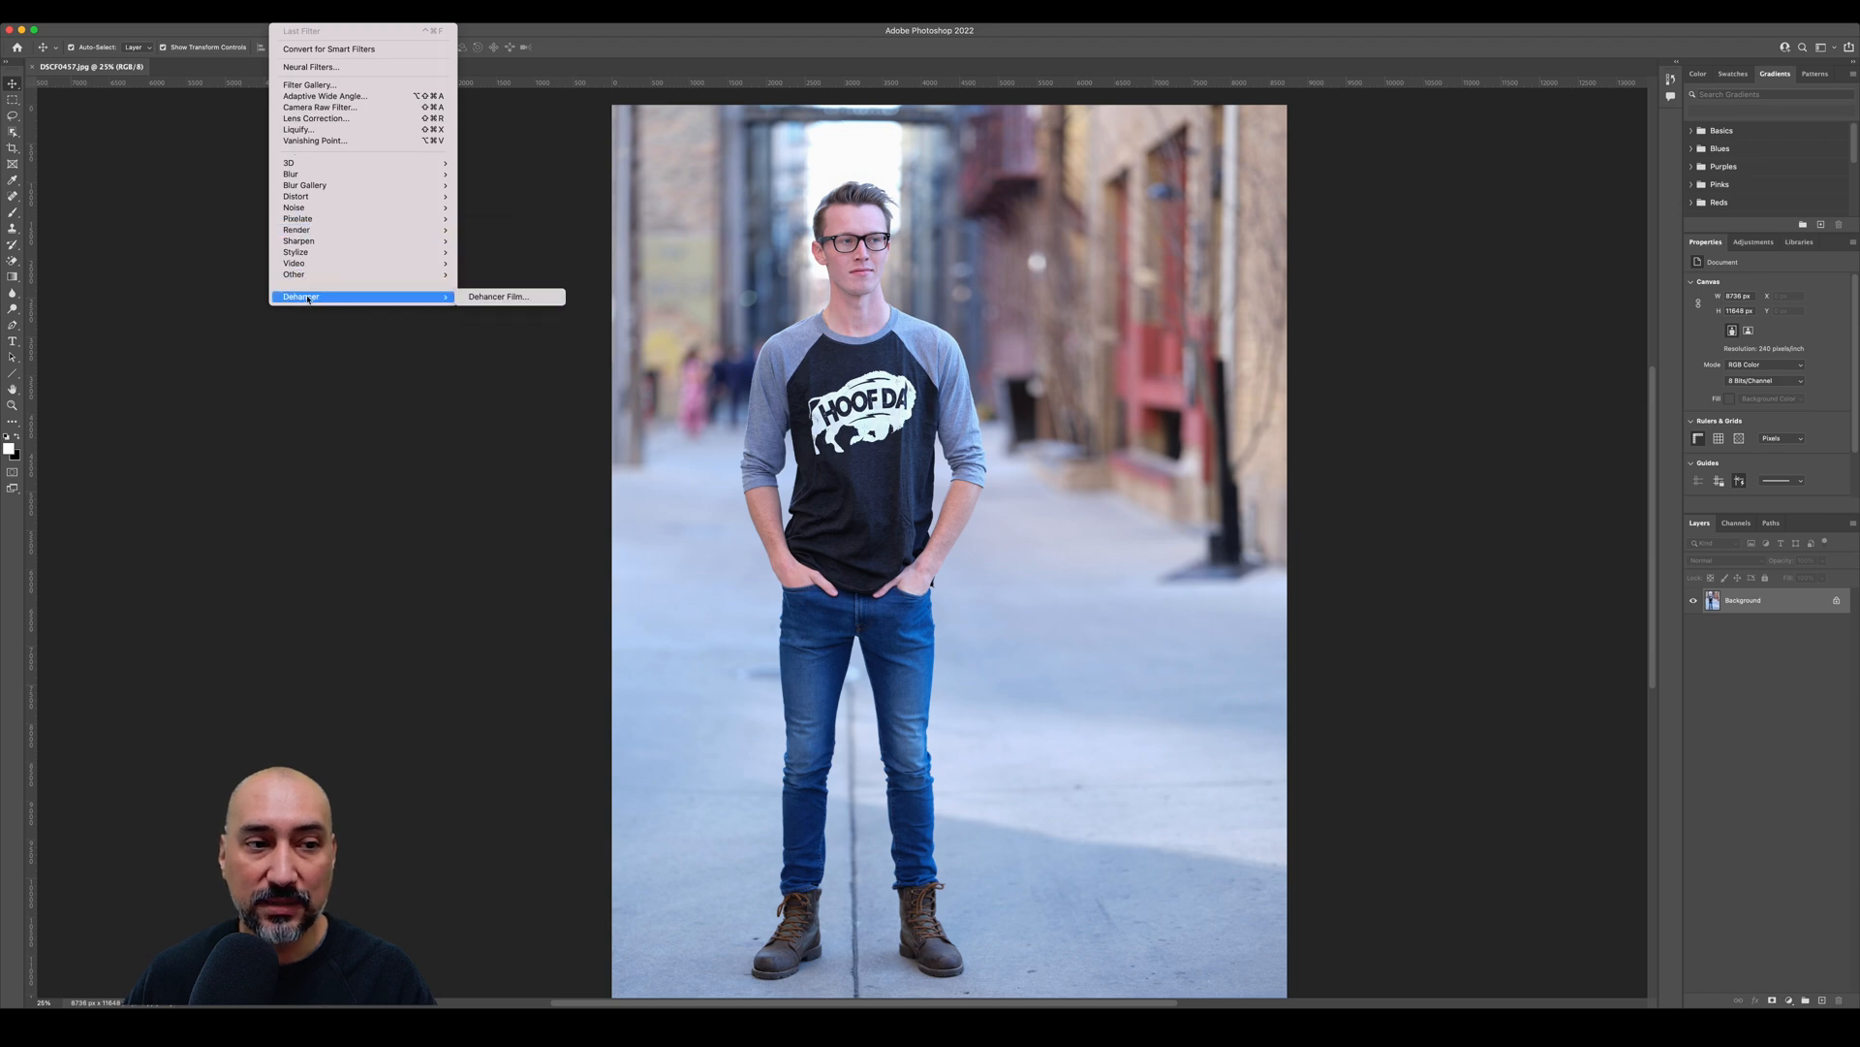
{"action": "left_click", "coordinate": [501, 297]}
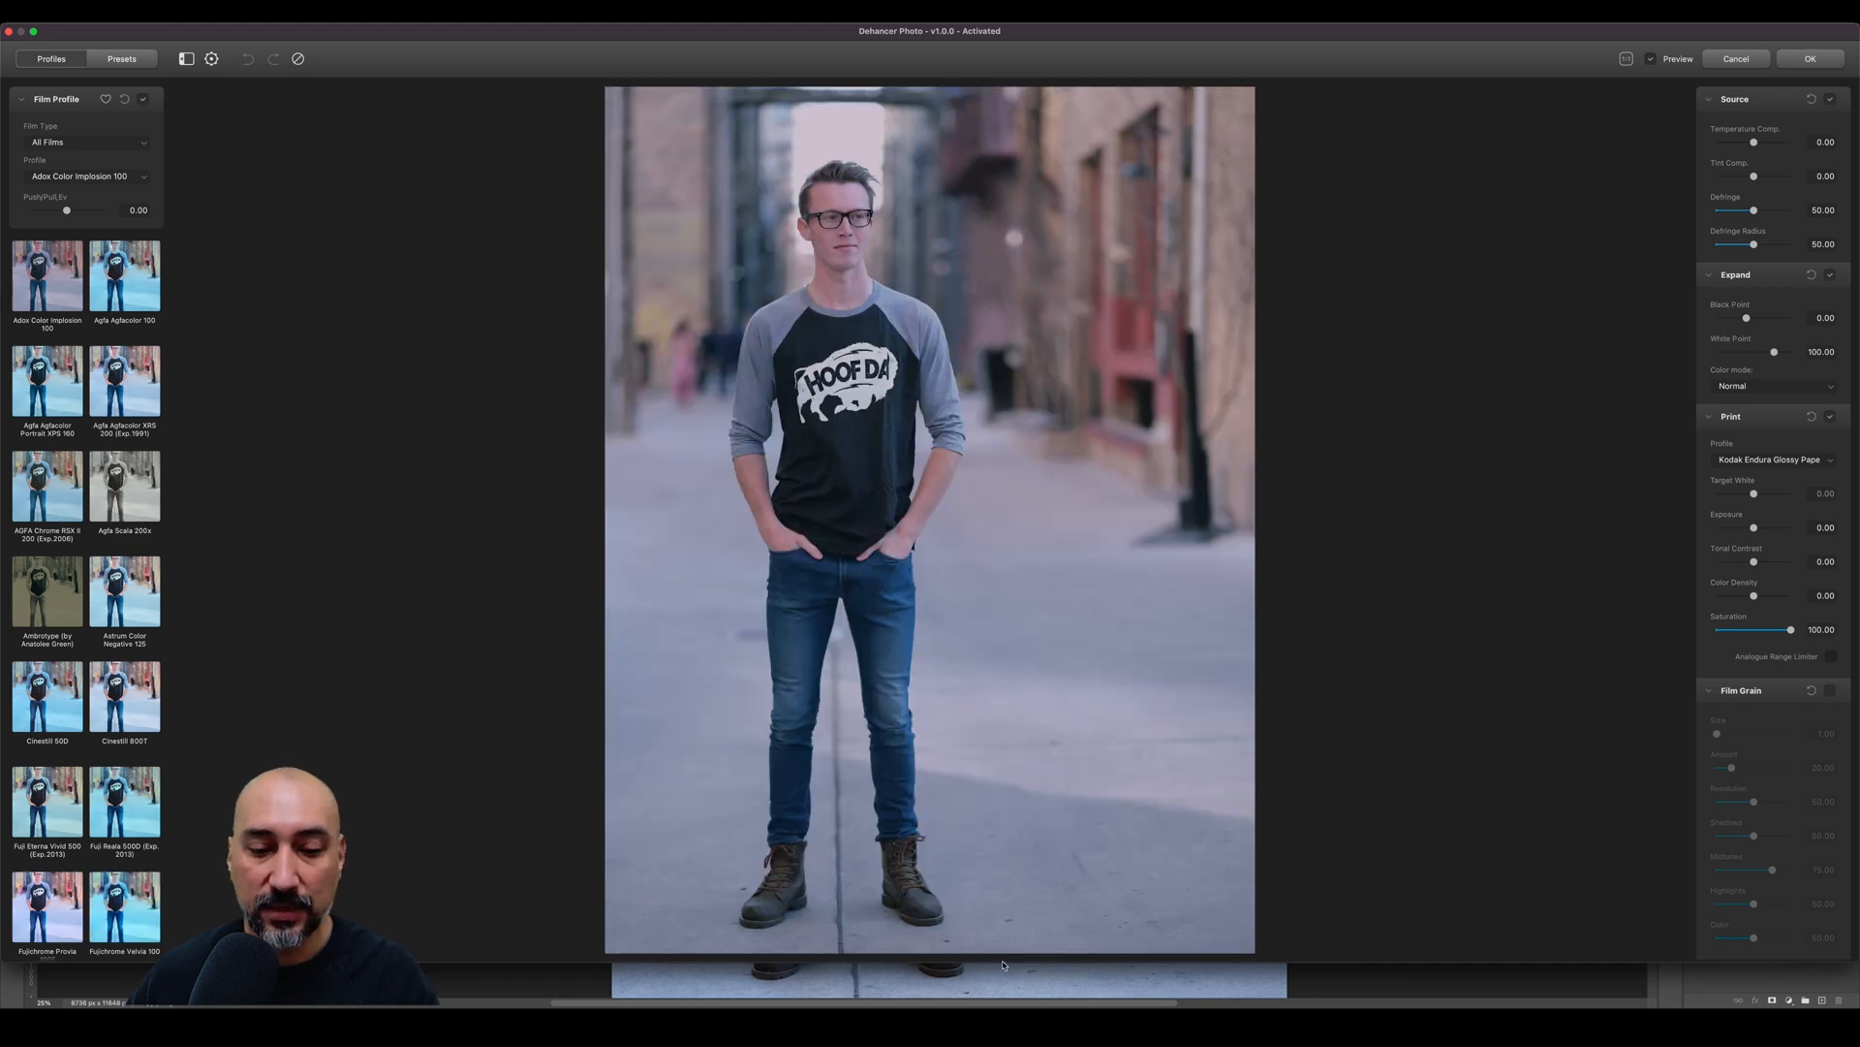
{"action": "left_click_drag", "start_coordinate": [1005, 964], "coordinate": [1014, 1036]}
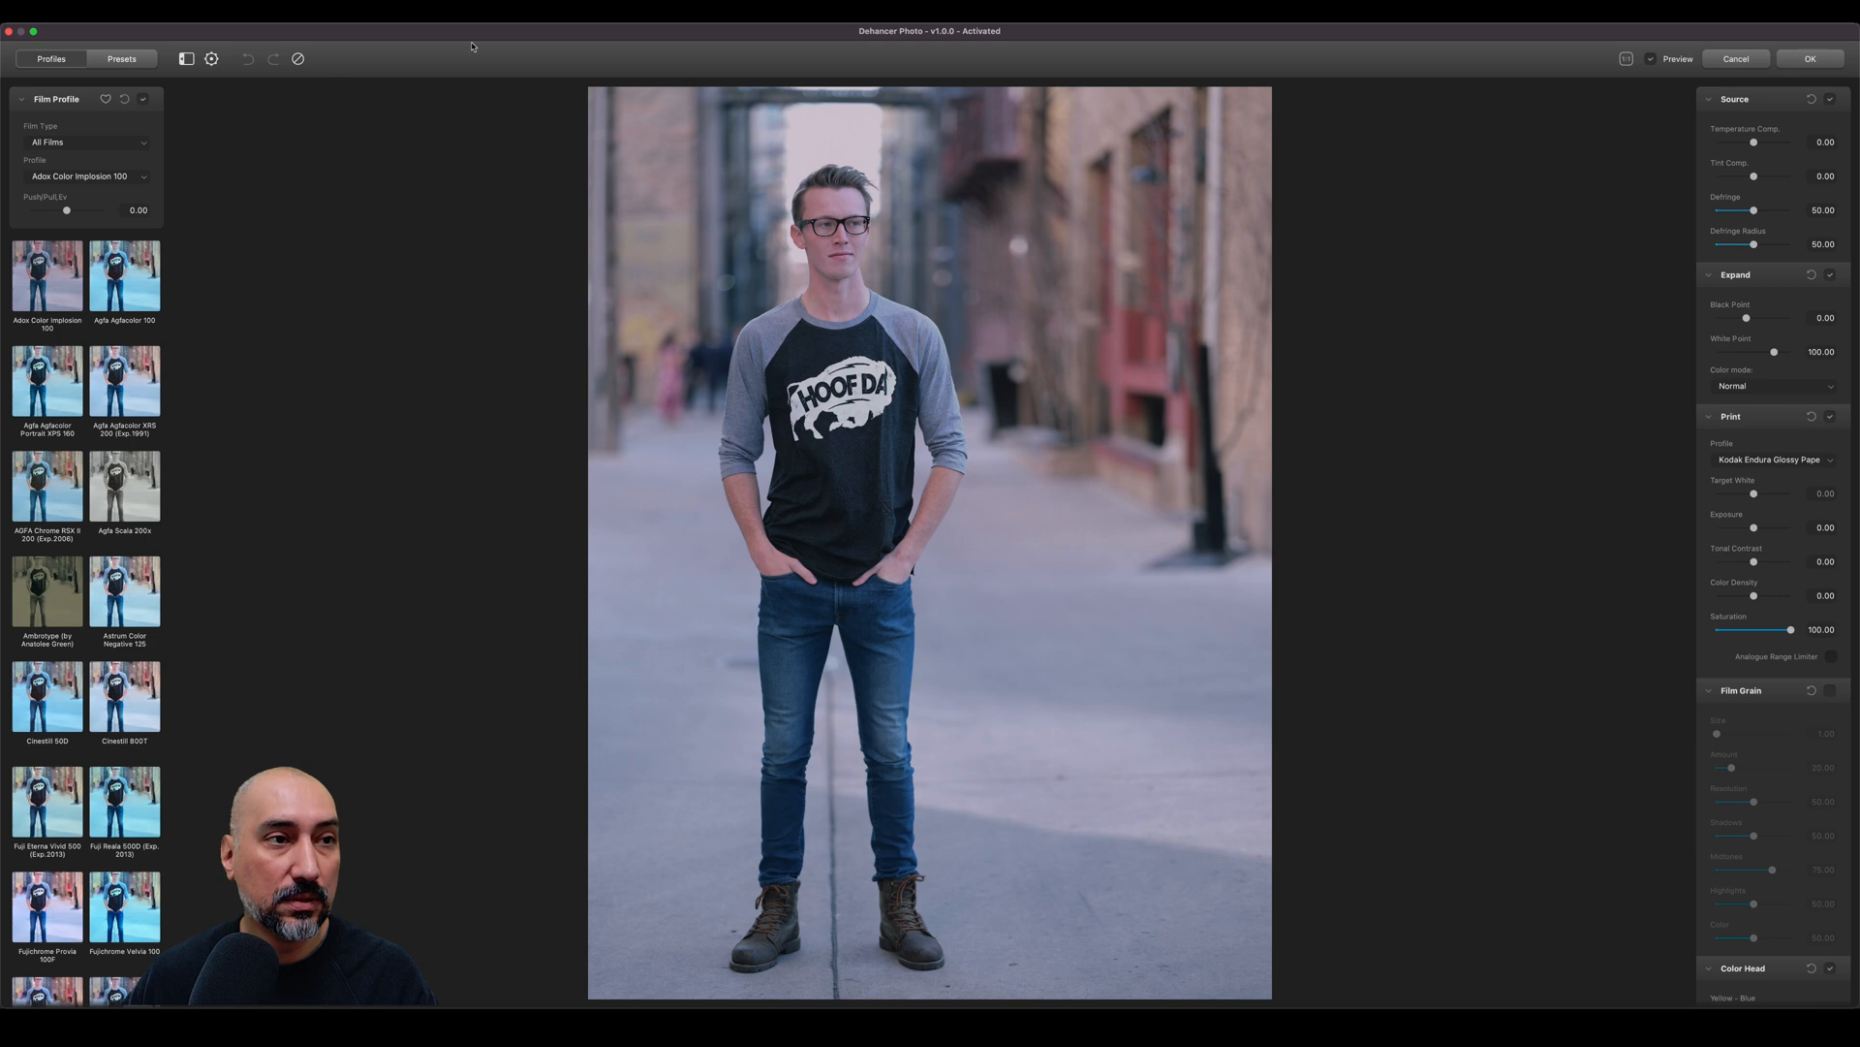
{"action": "left_click_drag", "start_coordinate": [2, 164], "coordinate": [167, 169]}
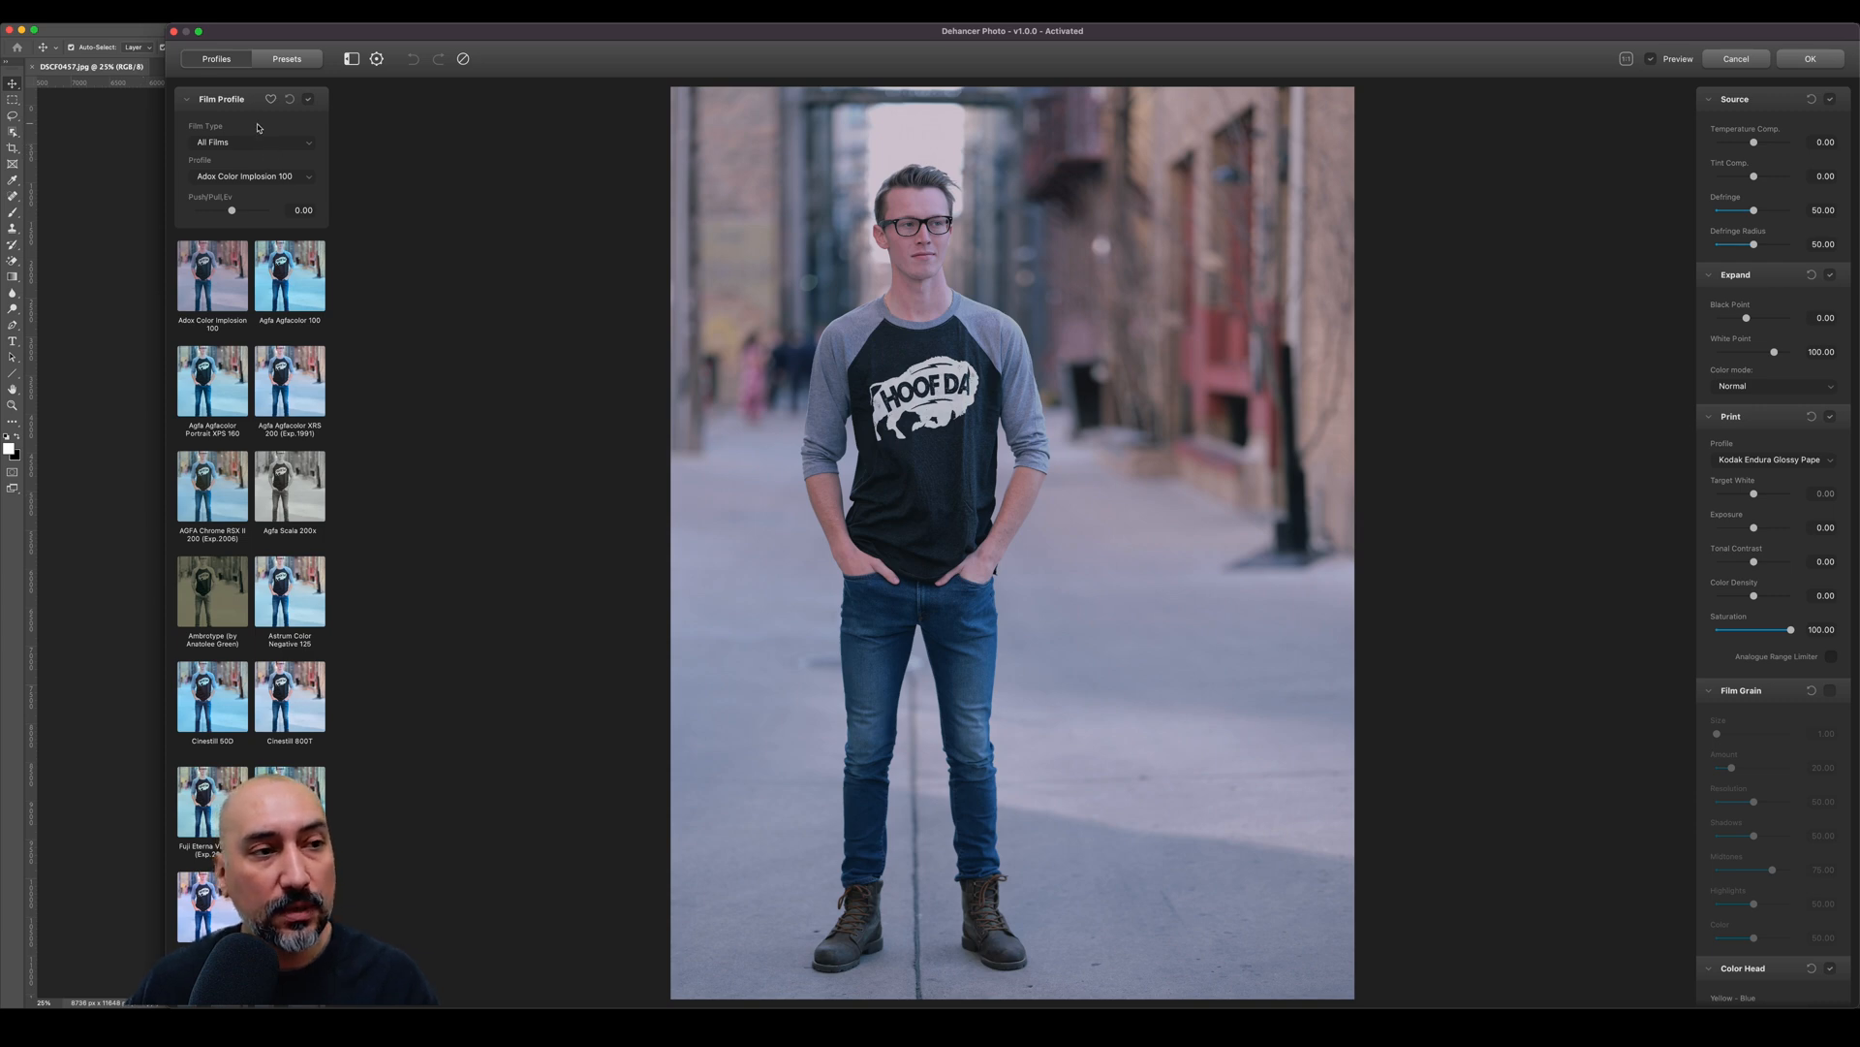
Keep the film type on All Films and try the Adox Color Implosion 100, Agfacolor 100, Agfacolor Portrait XPS 160 and Agfacolor XRS 200 profiles.
{"action": "left_click", "coordinate": [272, 150]}
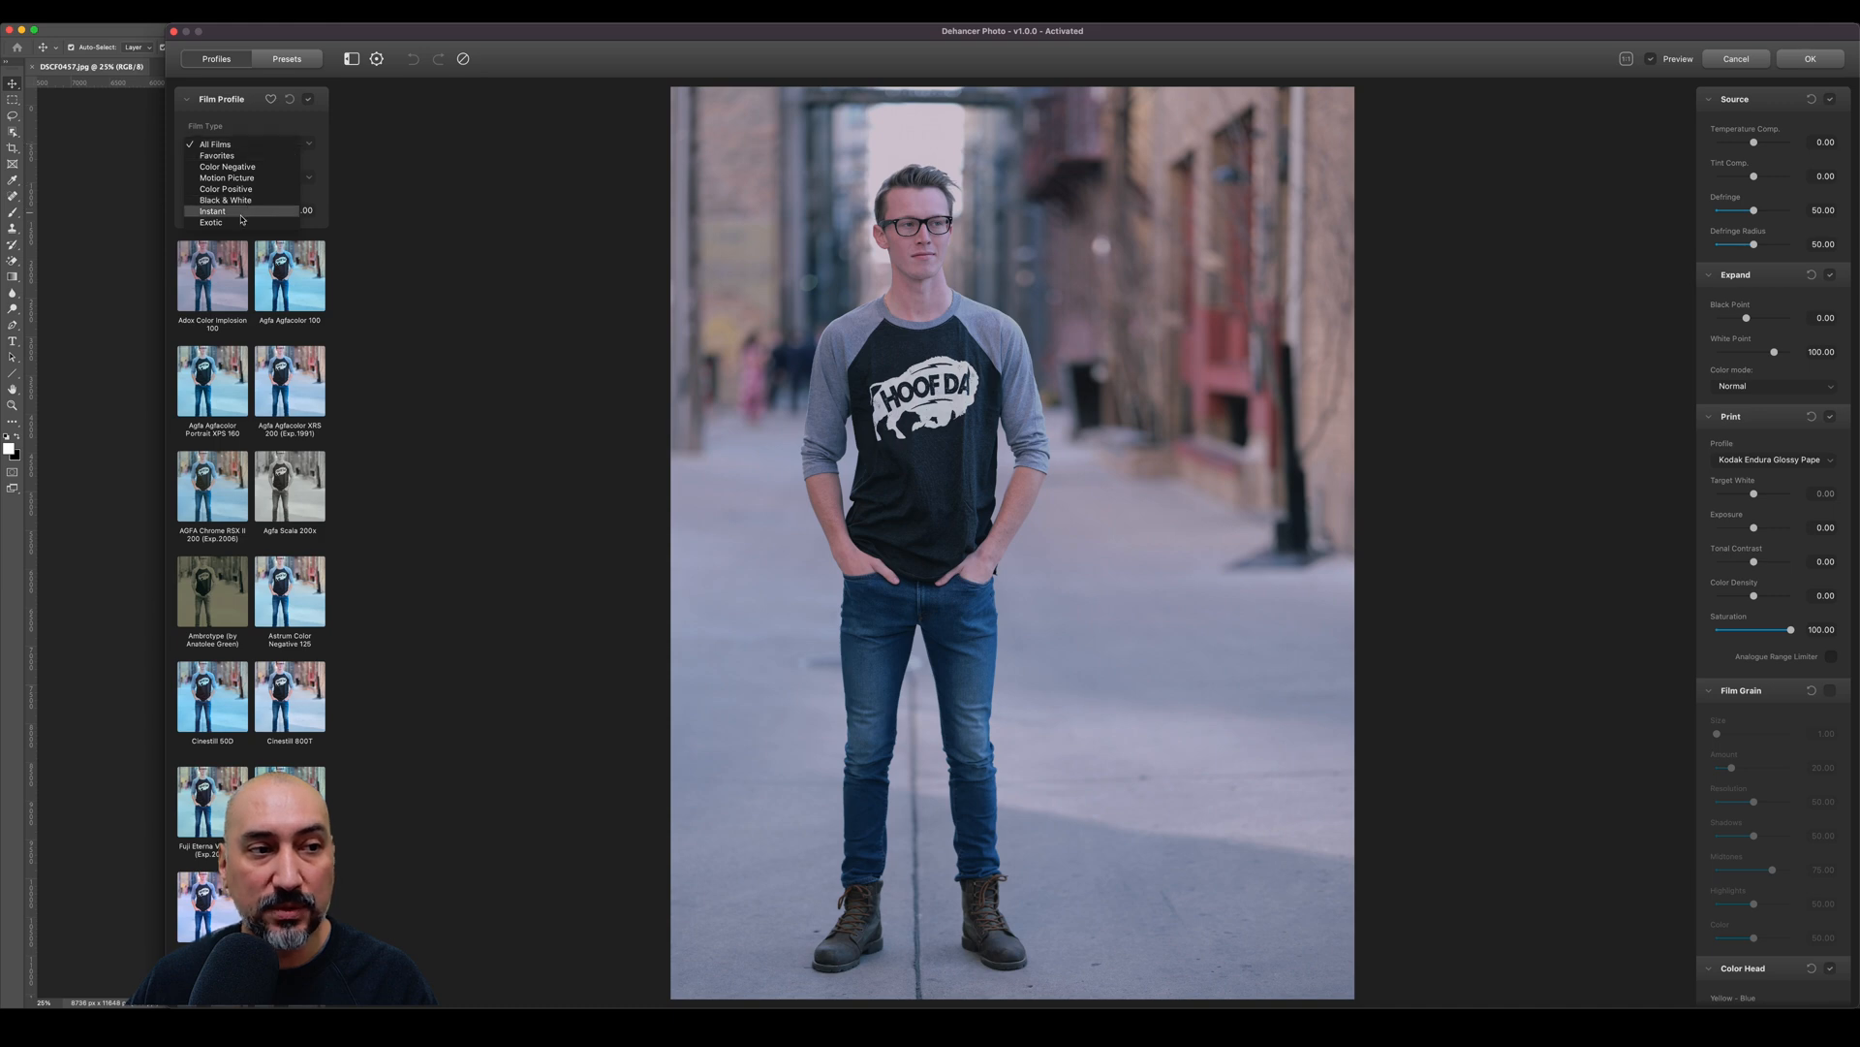
{"action": "left_click", "coordinate": [251, 146]}
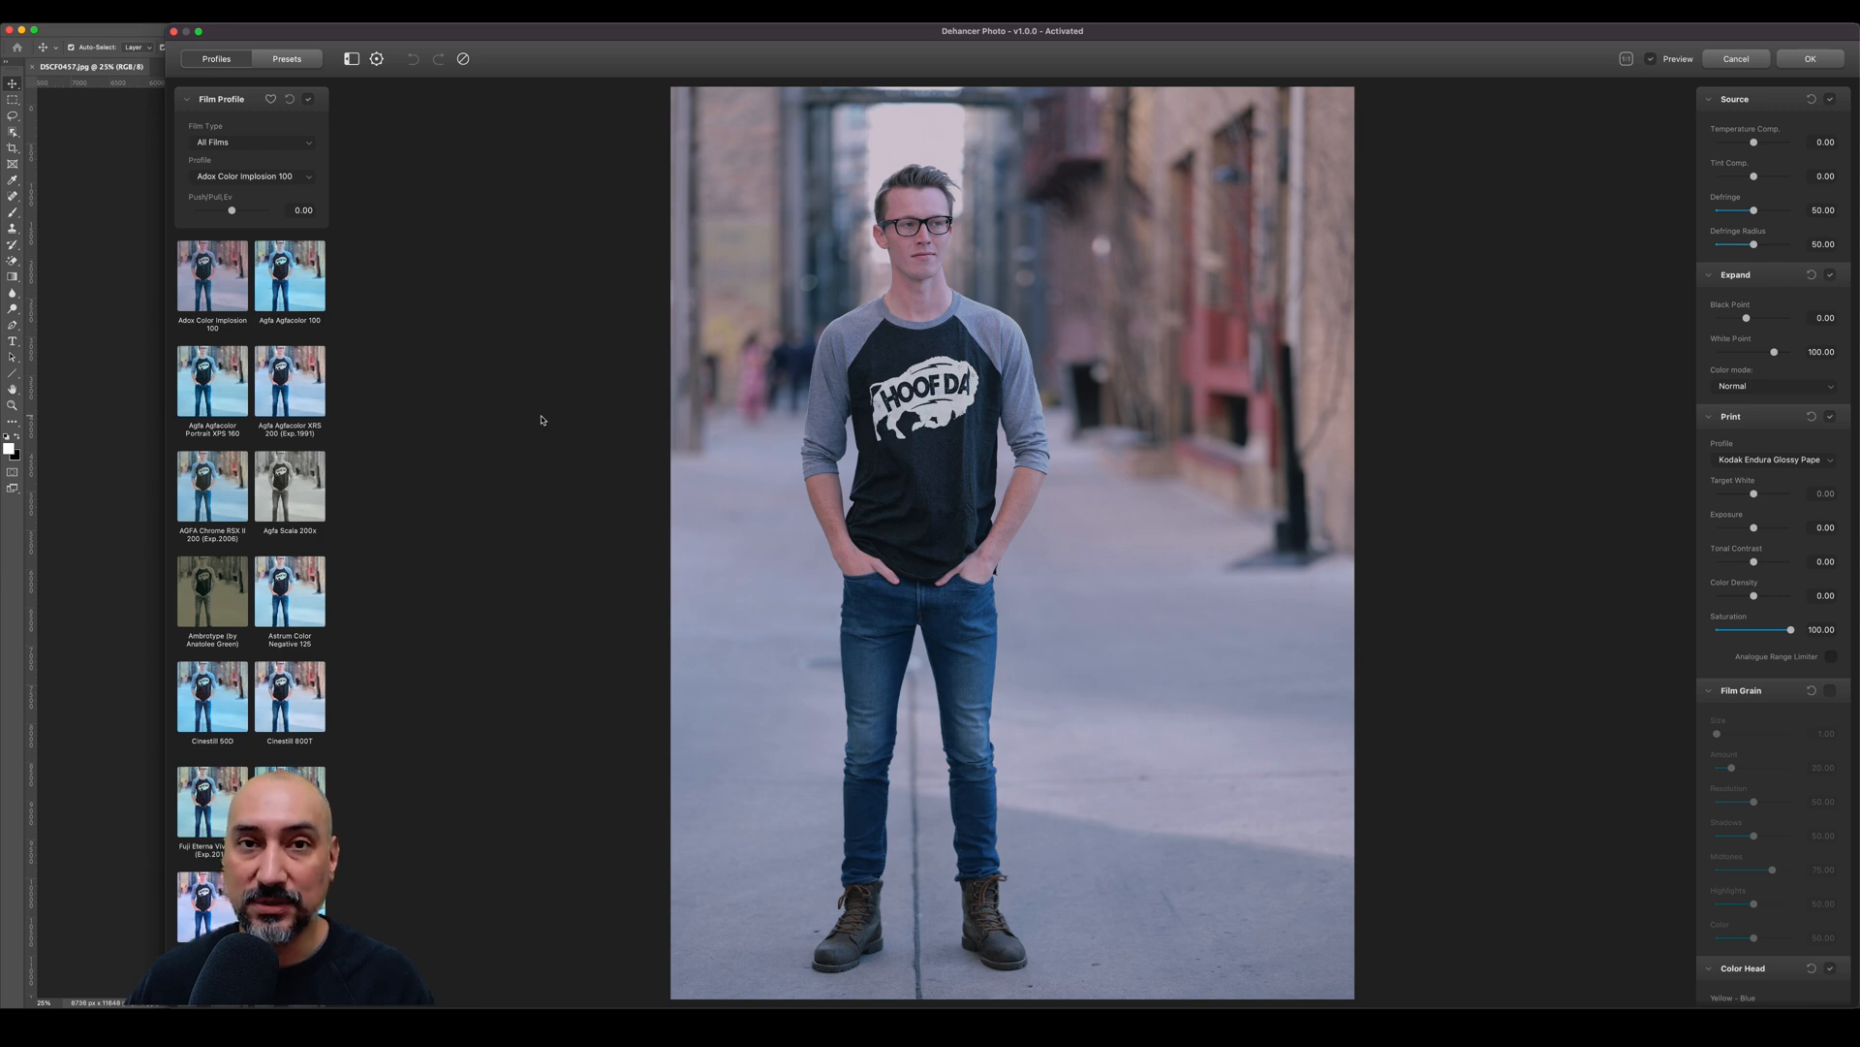
{"action": "left_click", "coordinate": [210, 275]}
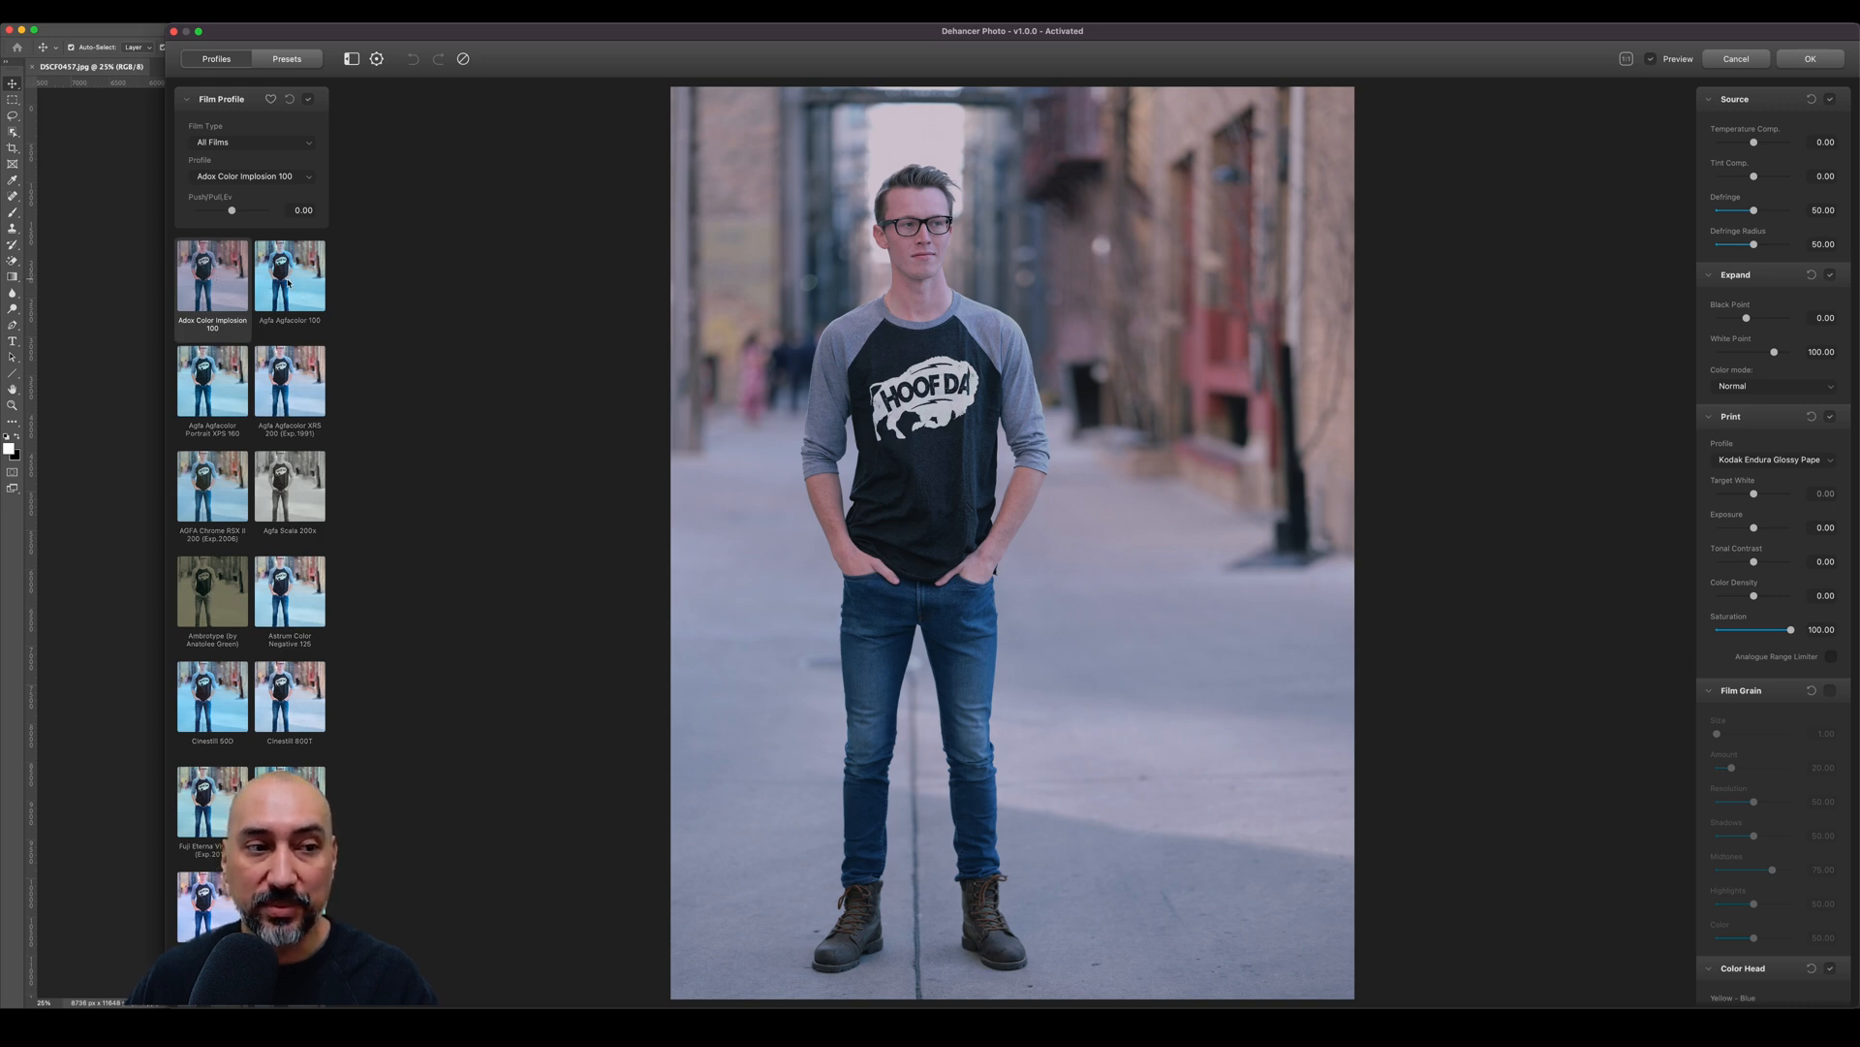
{"action": "left_click", "coordinate": [288, 282]}
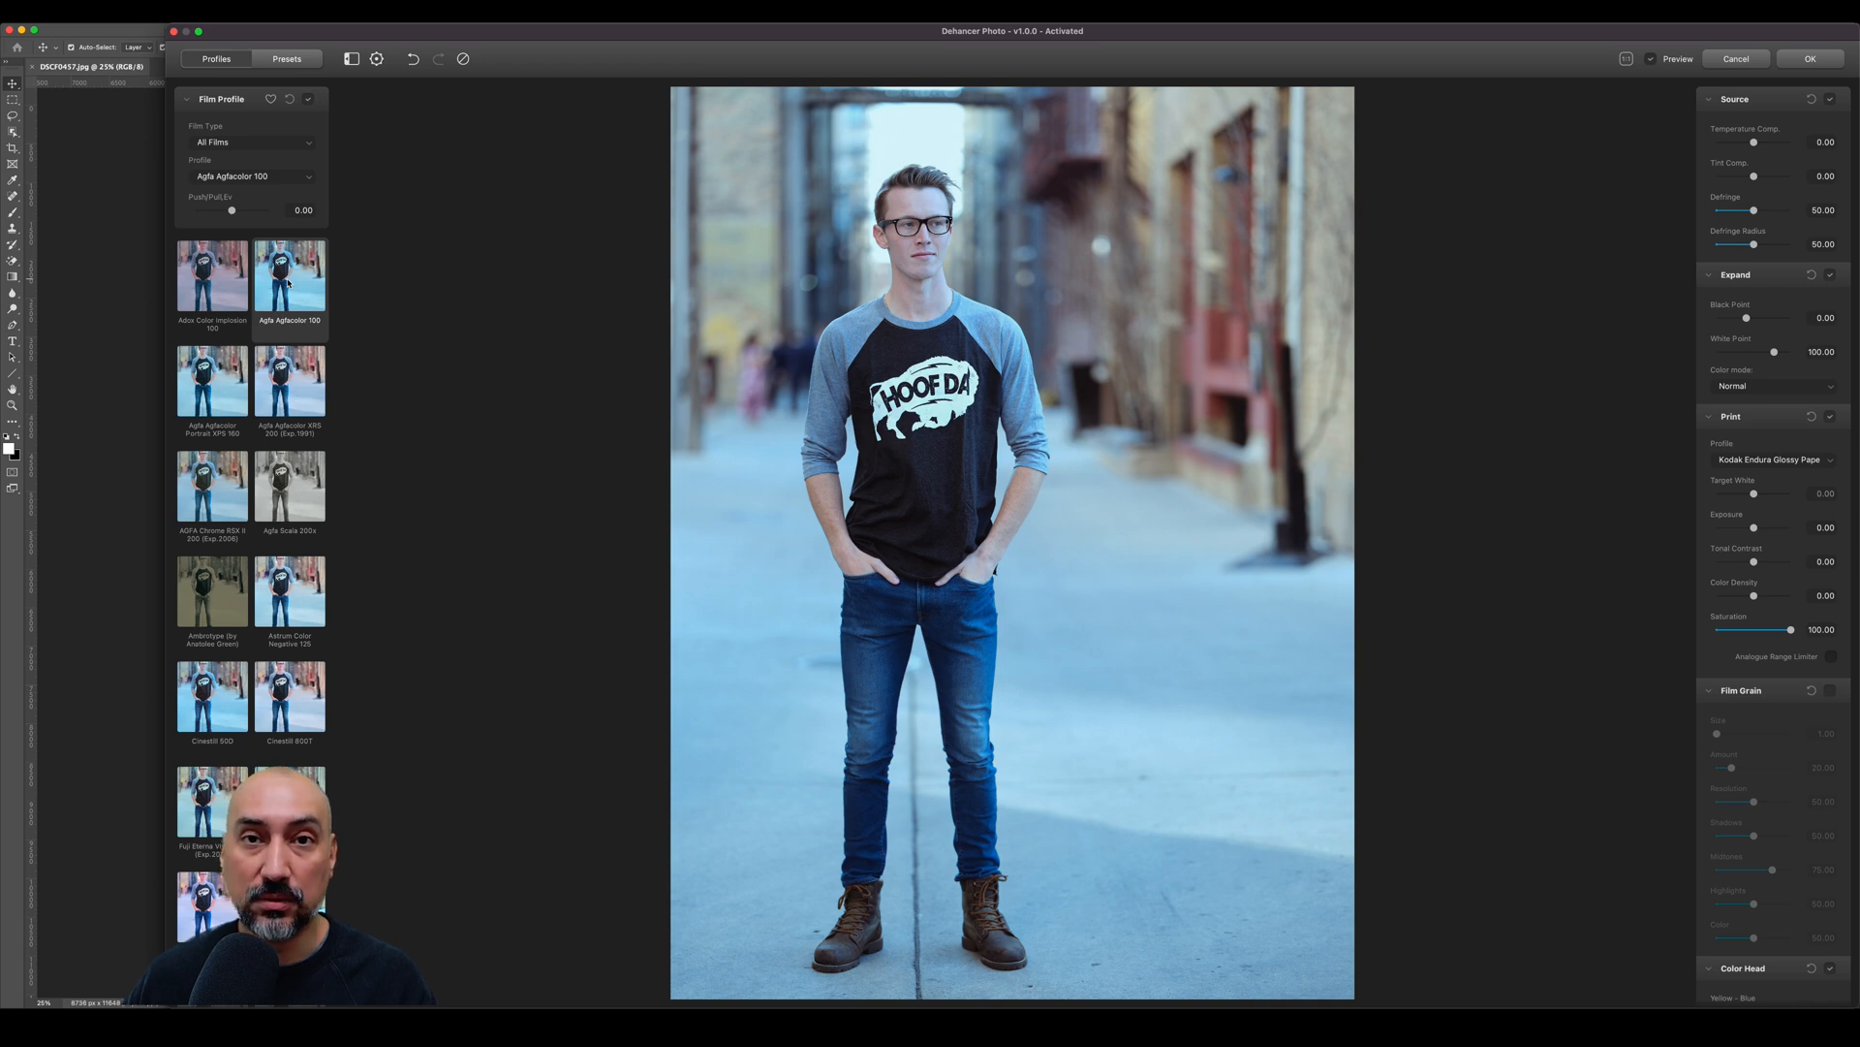
{"action": "left_click", "coordinate": [206, 386]}
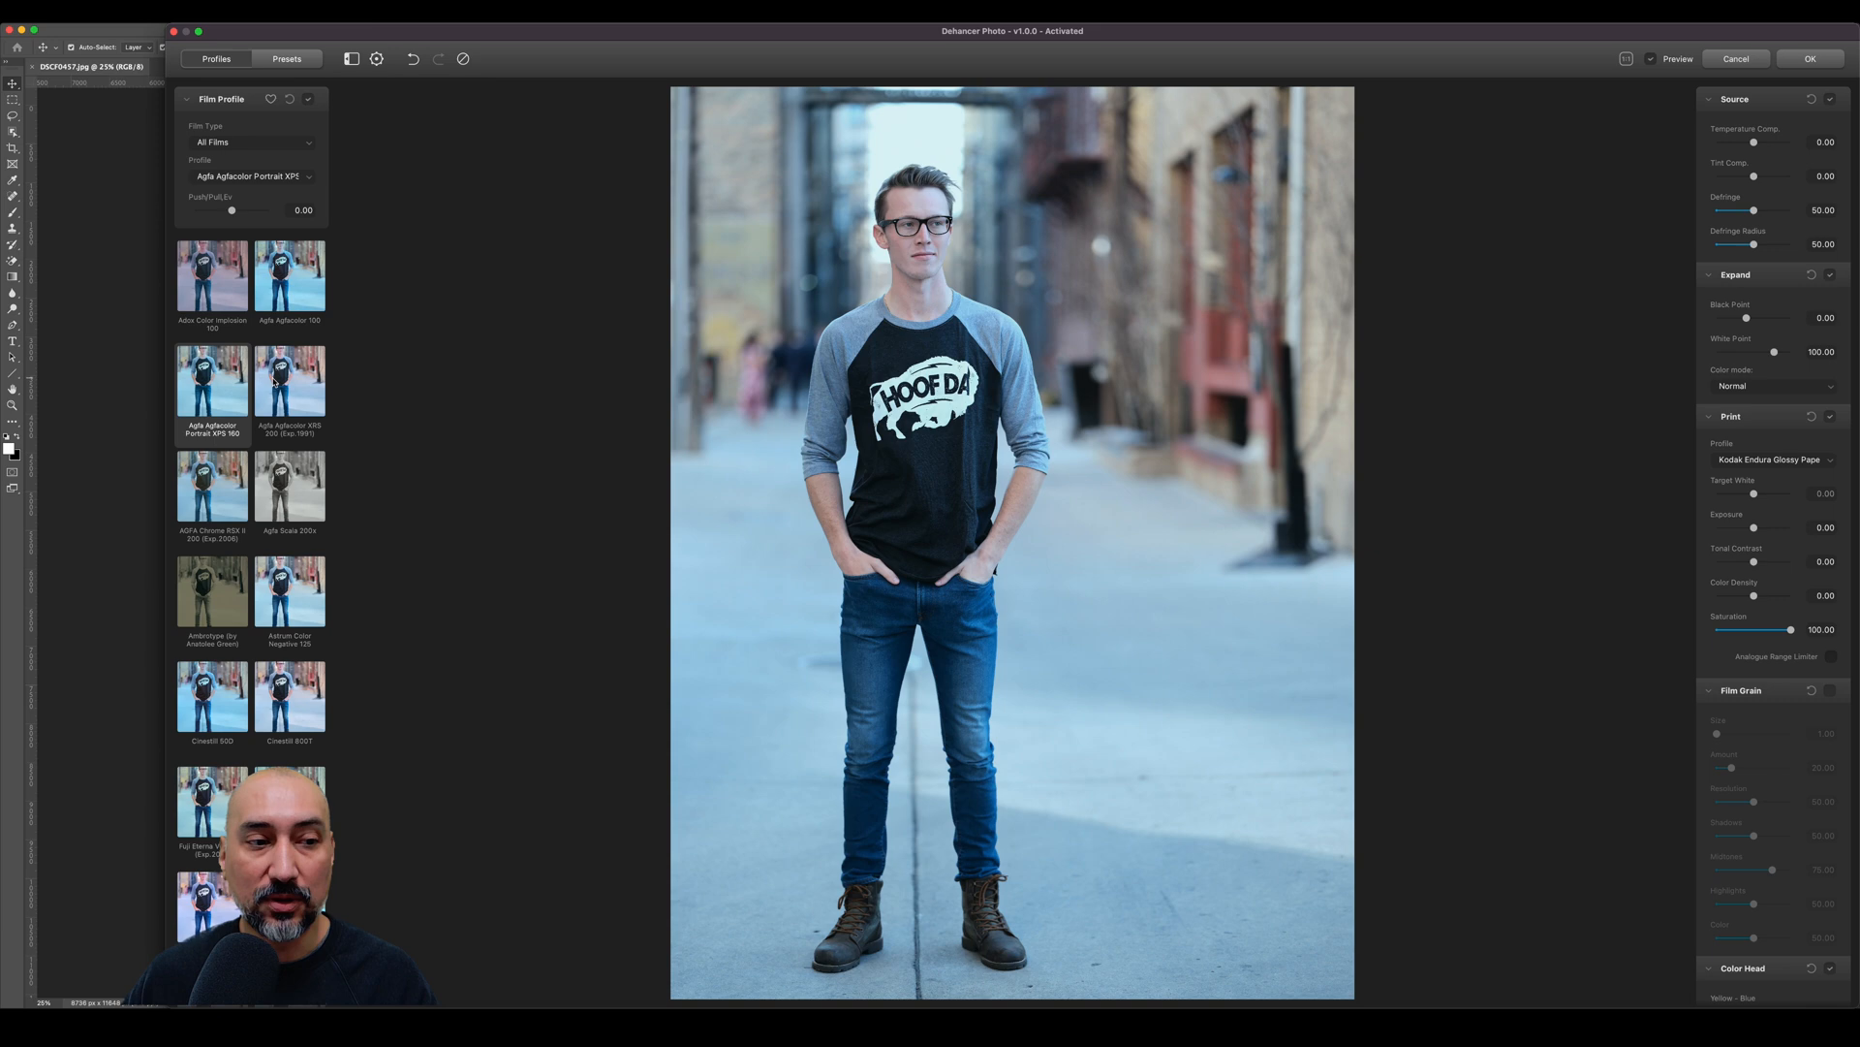
{"action": "left_click", "coordinate": [275, 383]}
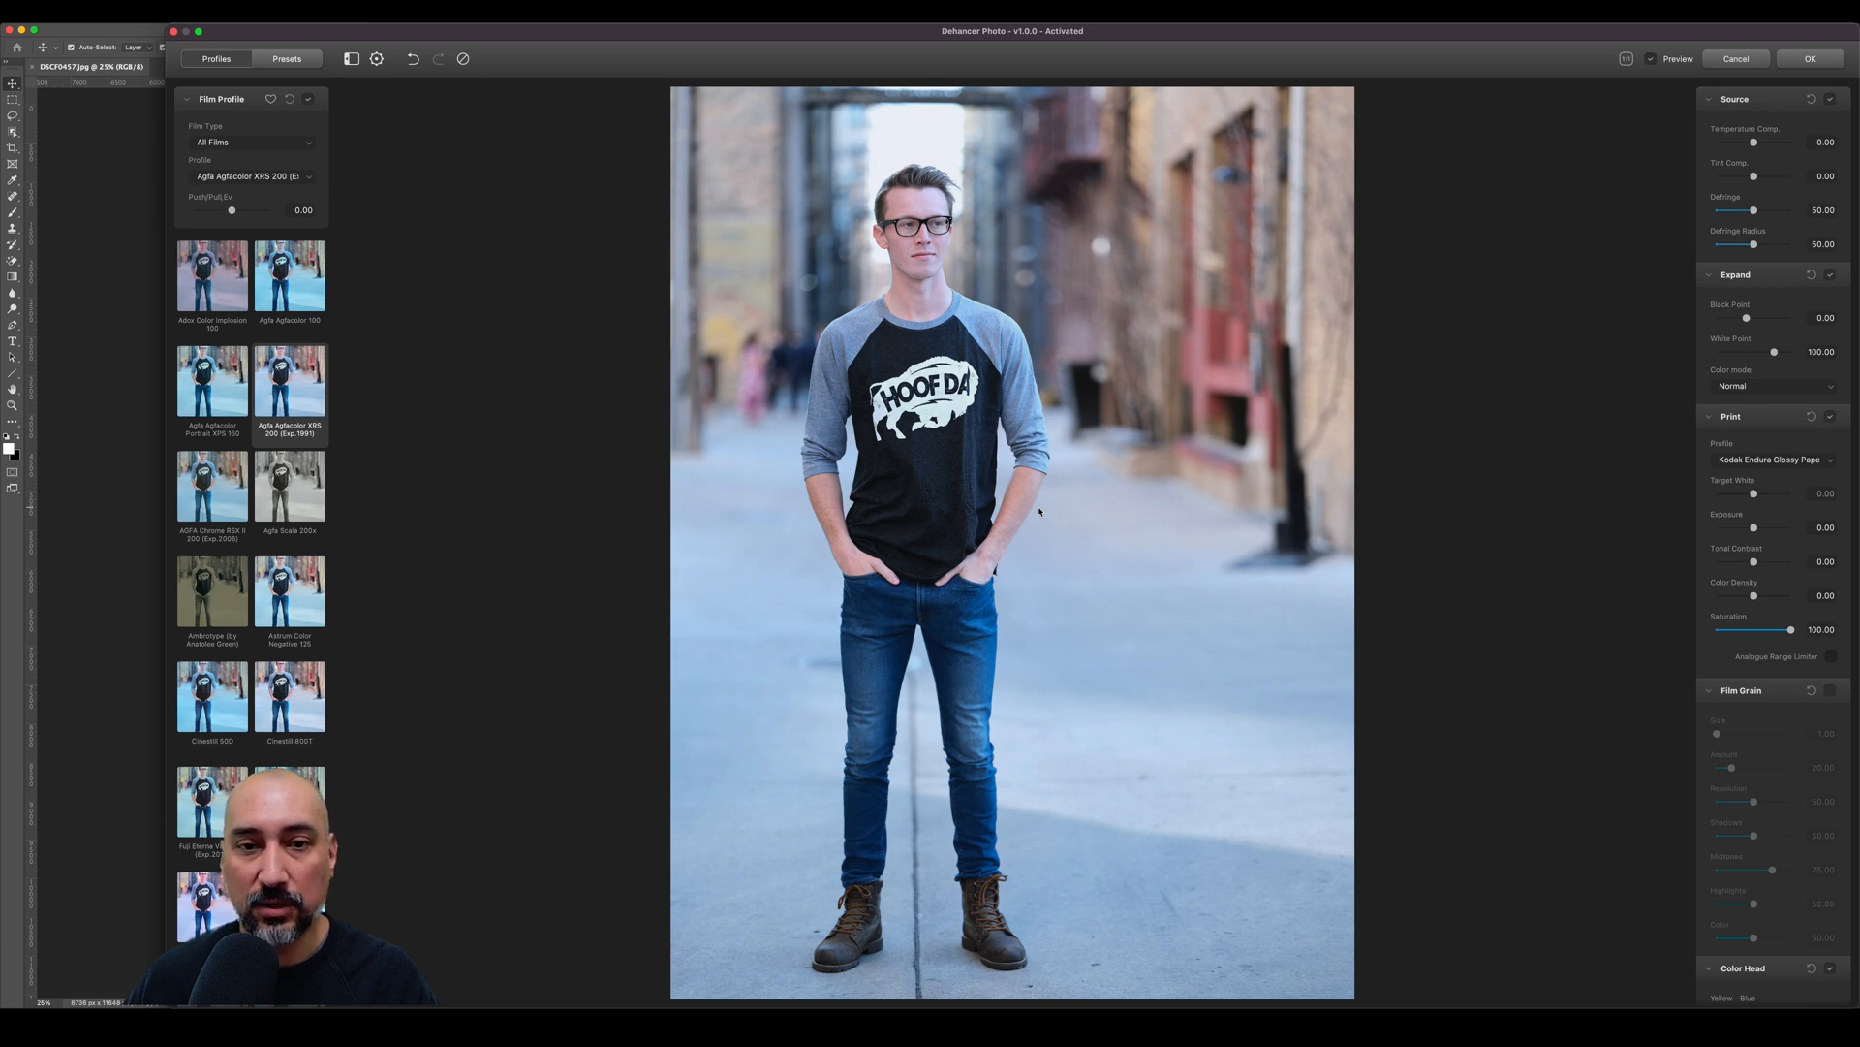
Try the AGFA Chrome RSX II 200, Agfa Scala 200x, Ambrotype and Astrum Color Negative 125 film profiles on the portrait.
{"action": "left_click", "coordinate": [208, 484]}
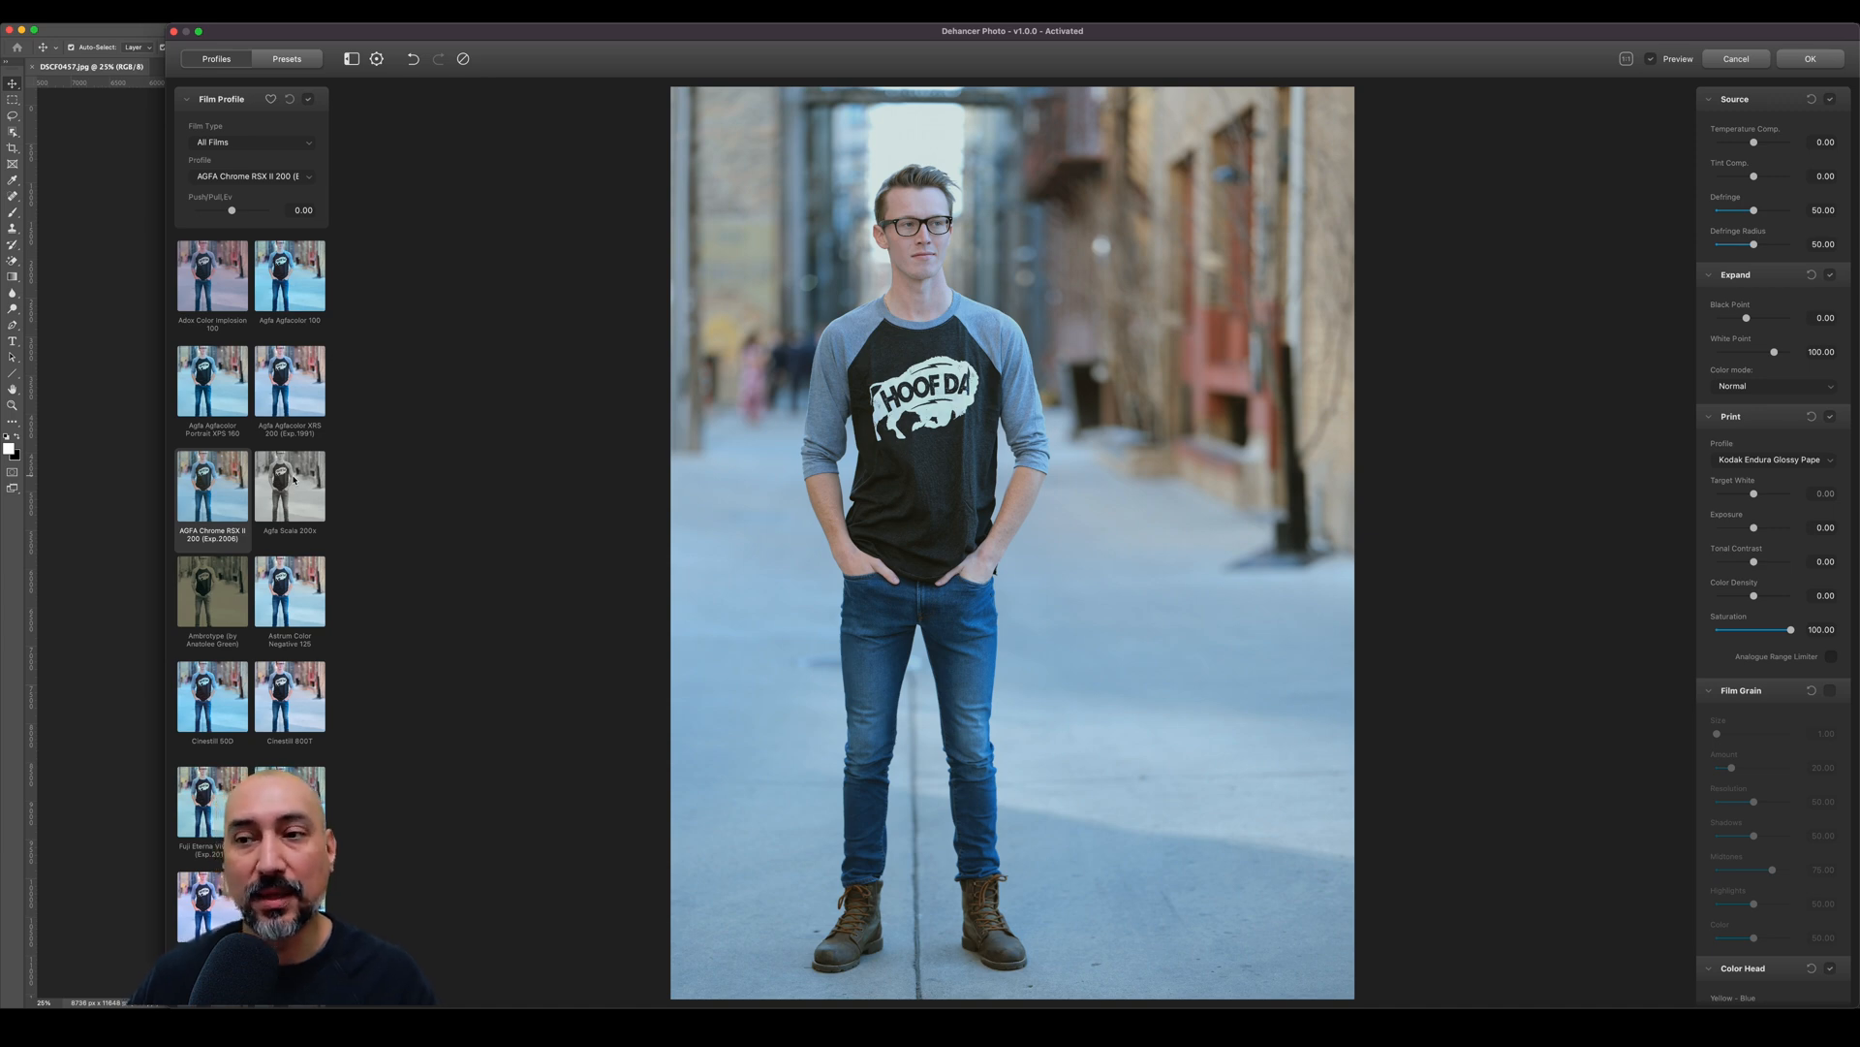
{"action": "left_click", "coordinate": [276, 495]}
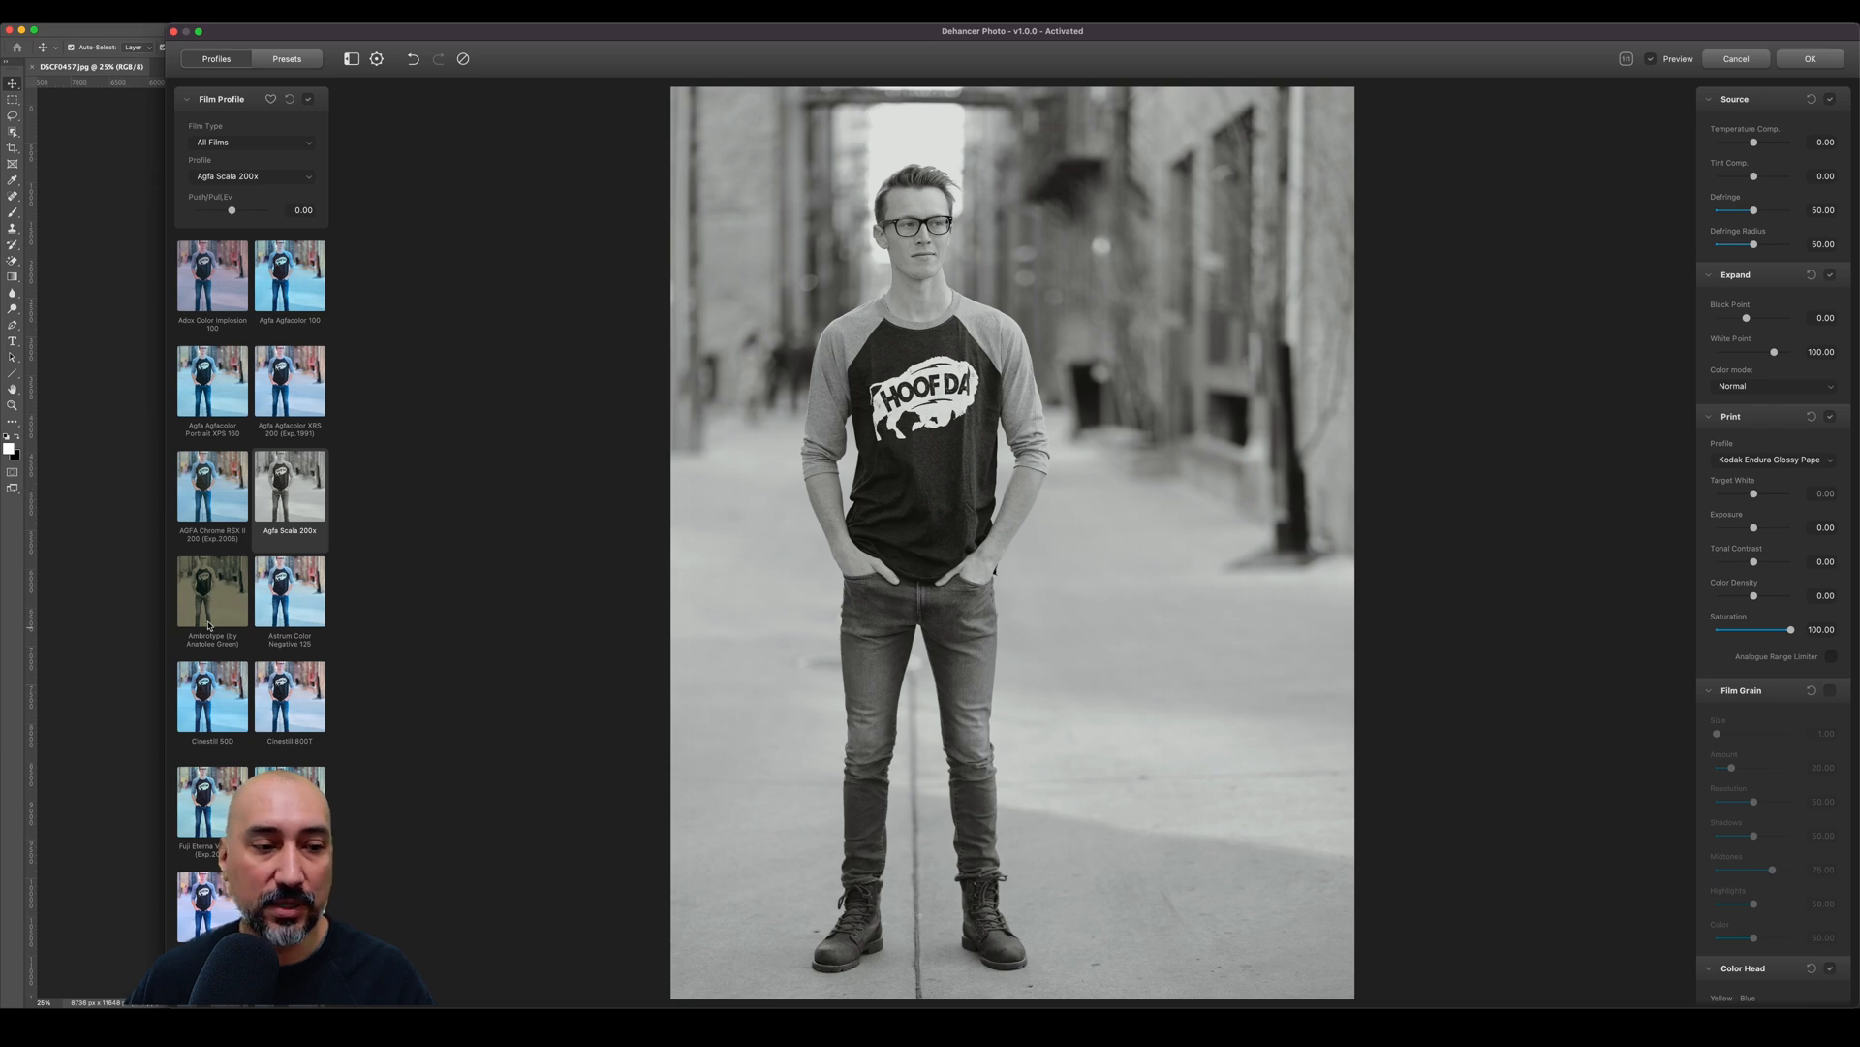
{"action": "left_click", "coordinate": [223, 597]}
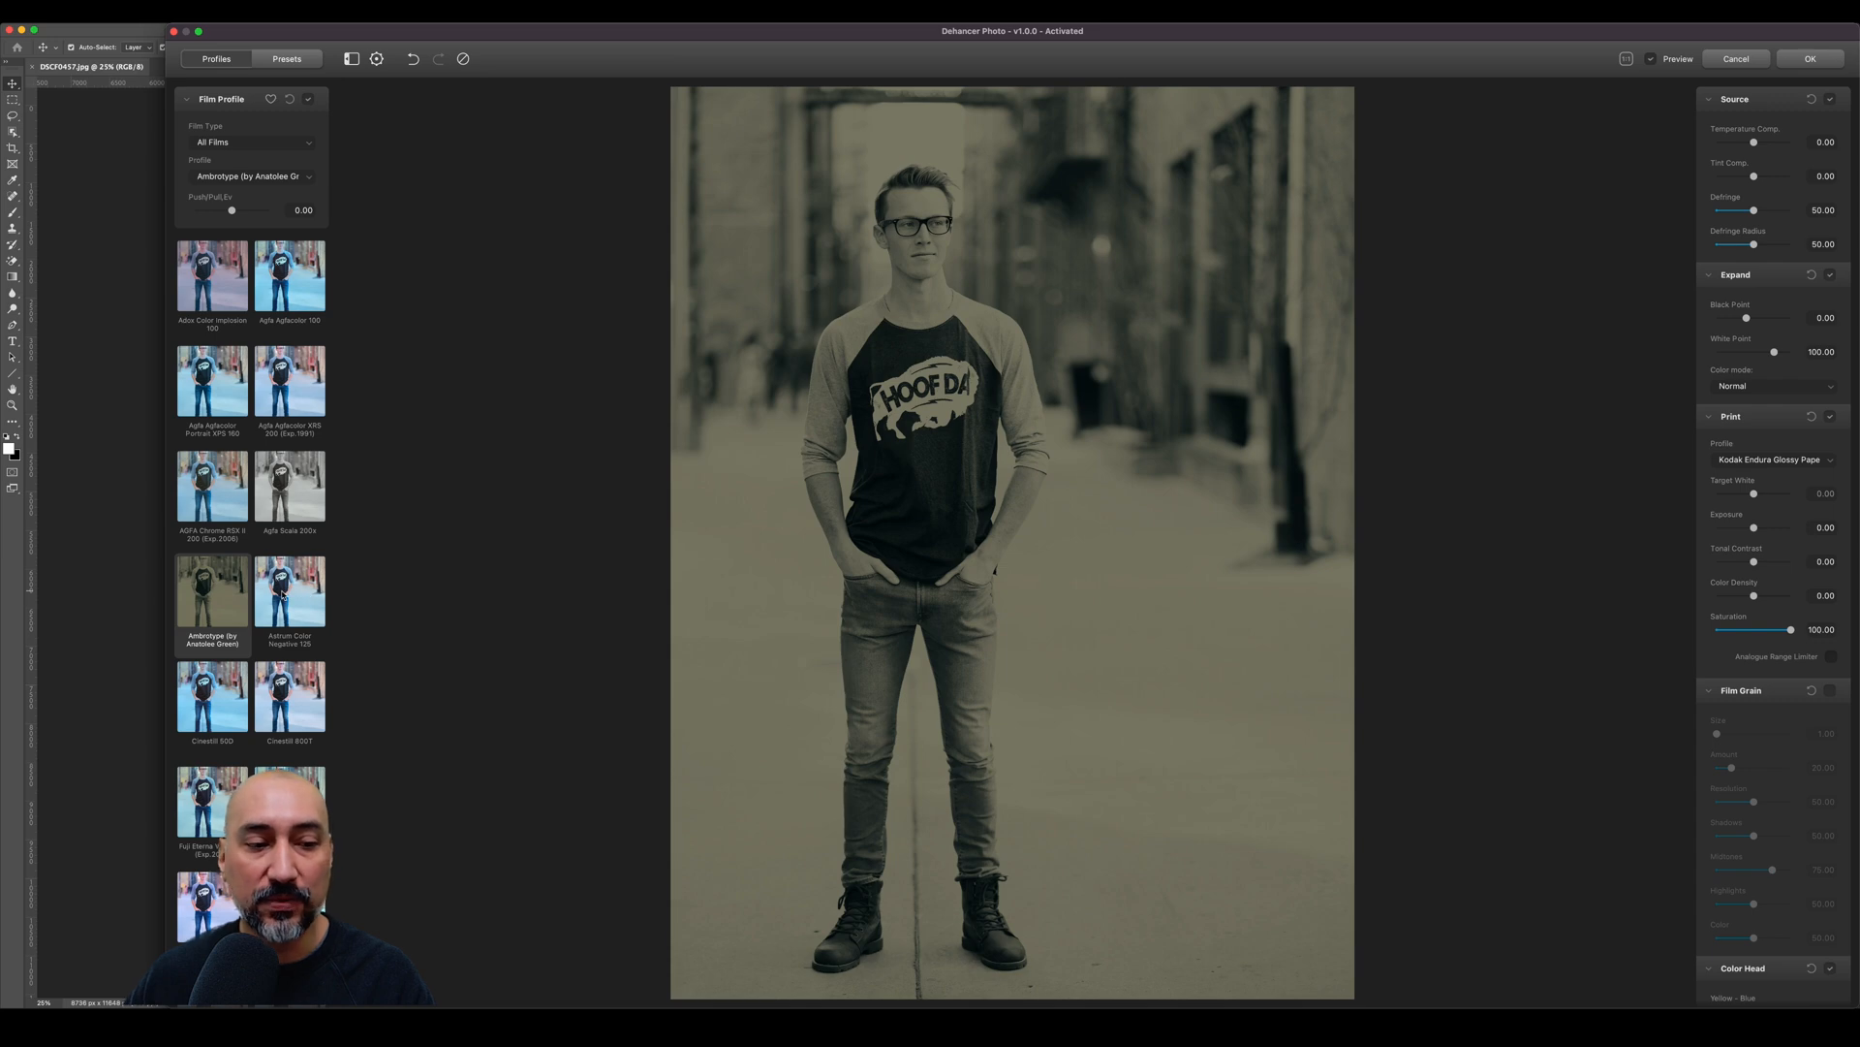
{"action": "left_click", "coordinate": [283, 596]}
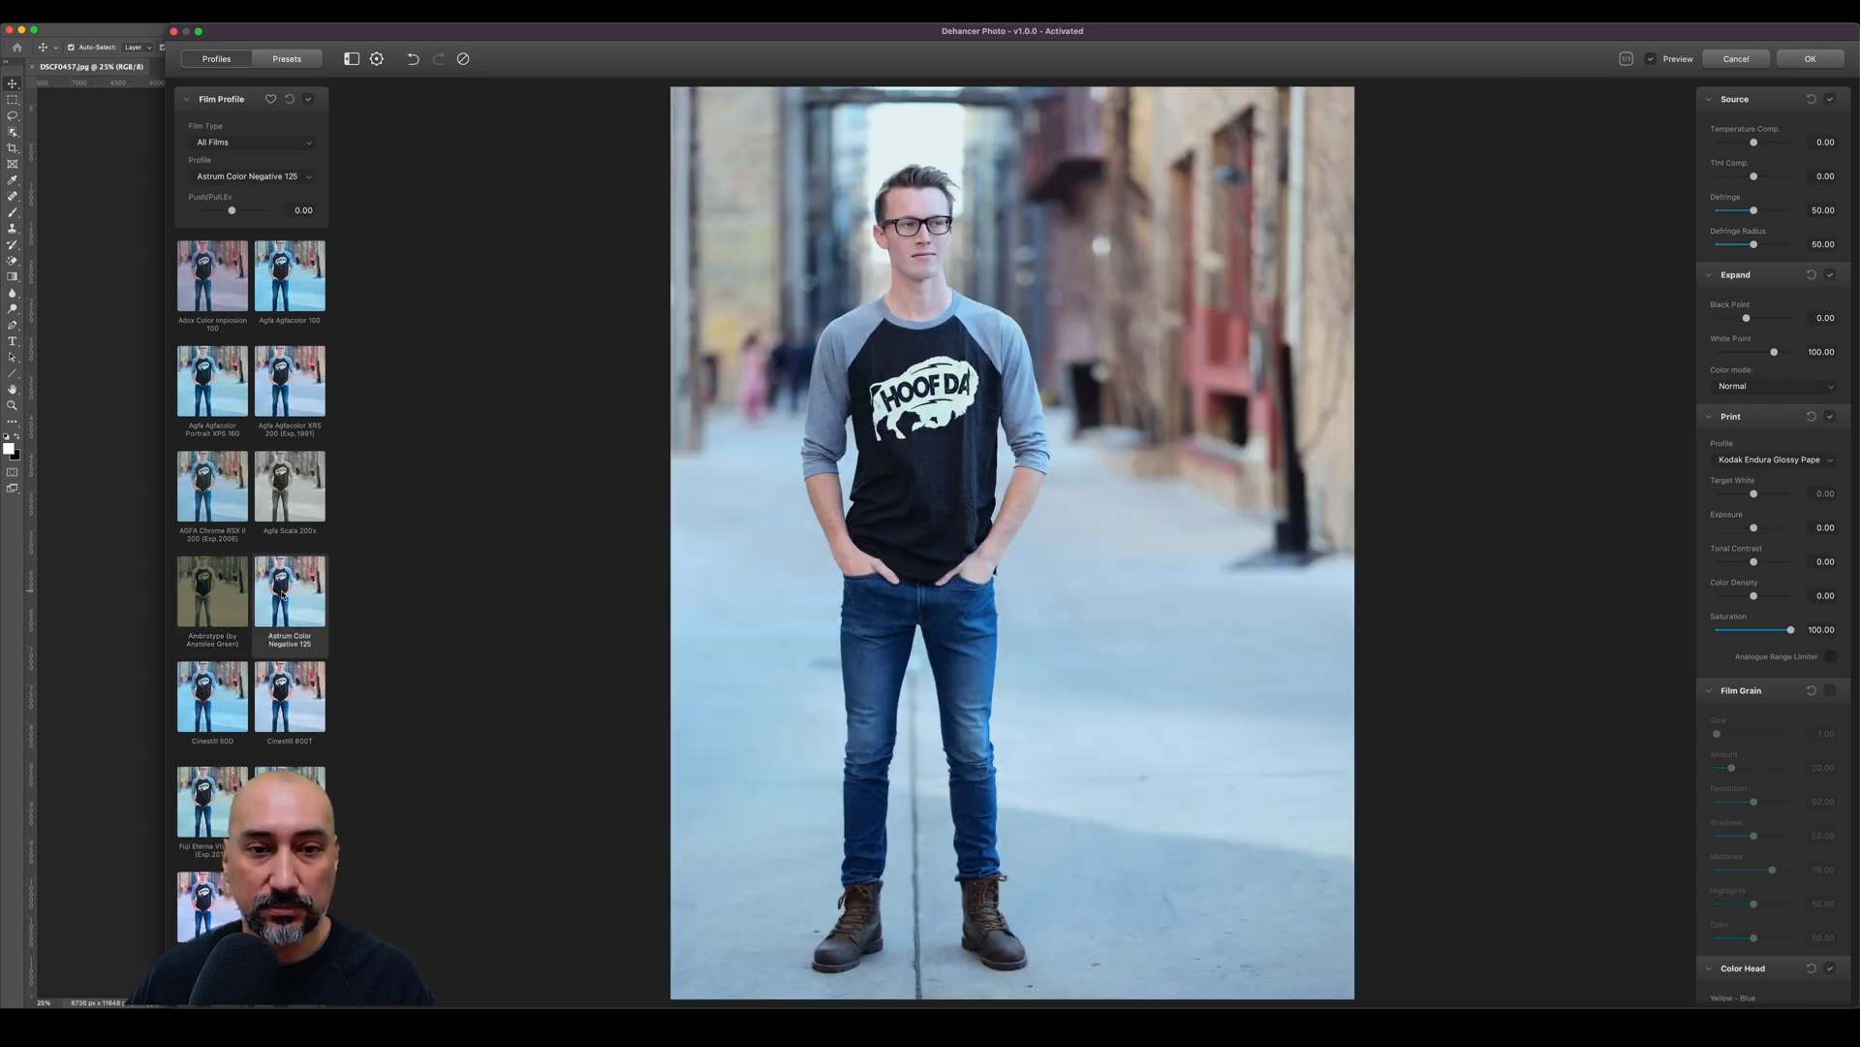
Try the Cinestill 50D, Cinestill 800T, Fuji Eterna Vivid 500 and Fuji Reala 500D film profiles, and apply Fujichrome Provia 100F.
{"action": "scroll", "coordinate": [283, 595], "scroll_direction": "down", "scroll_amount": 4}
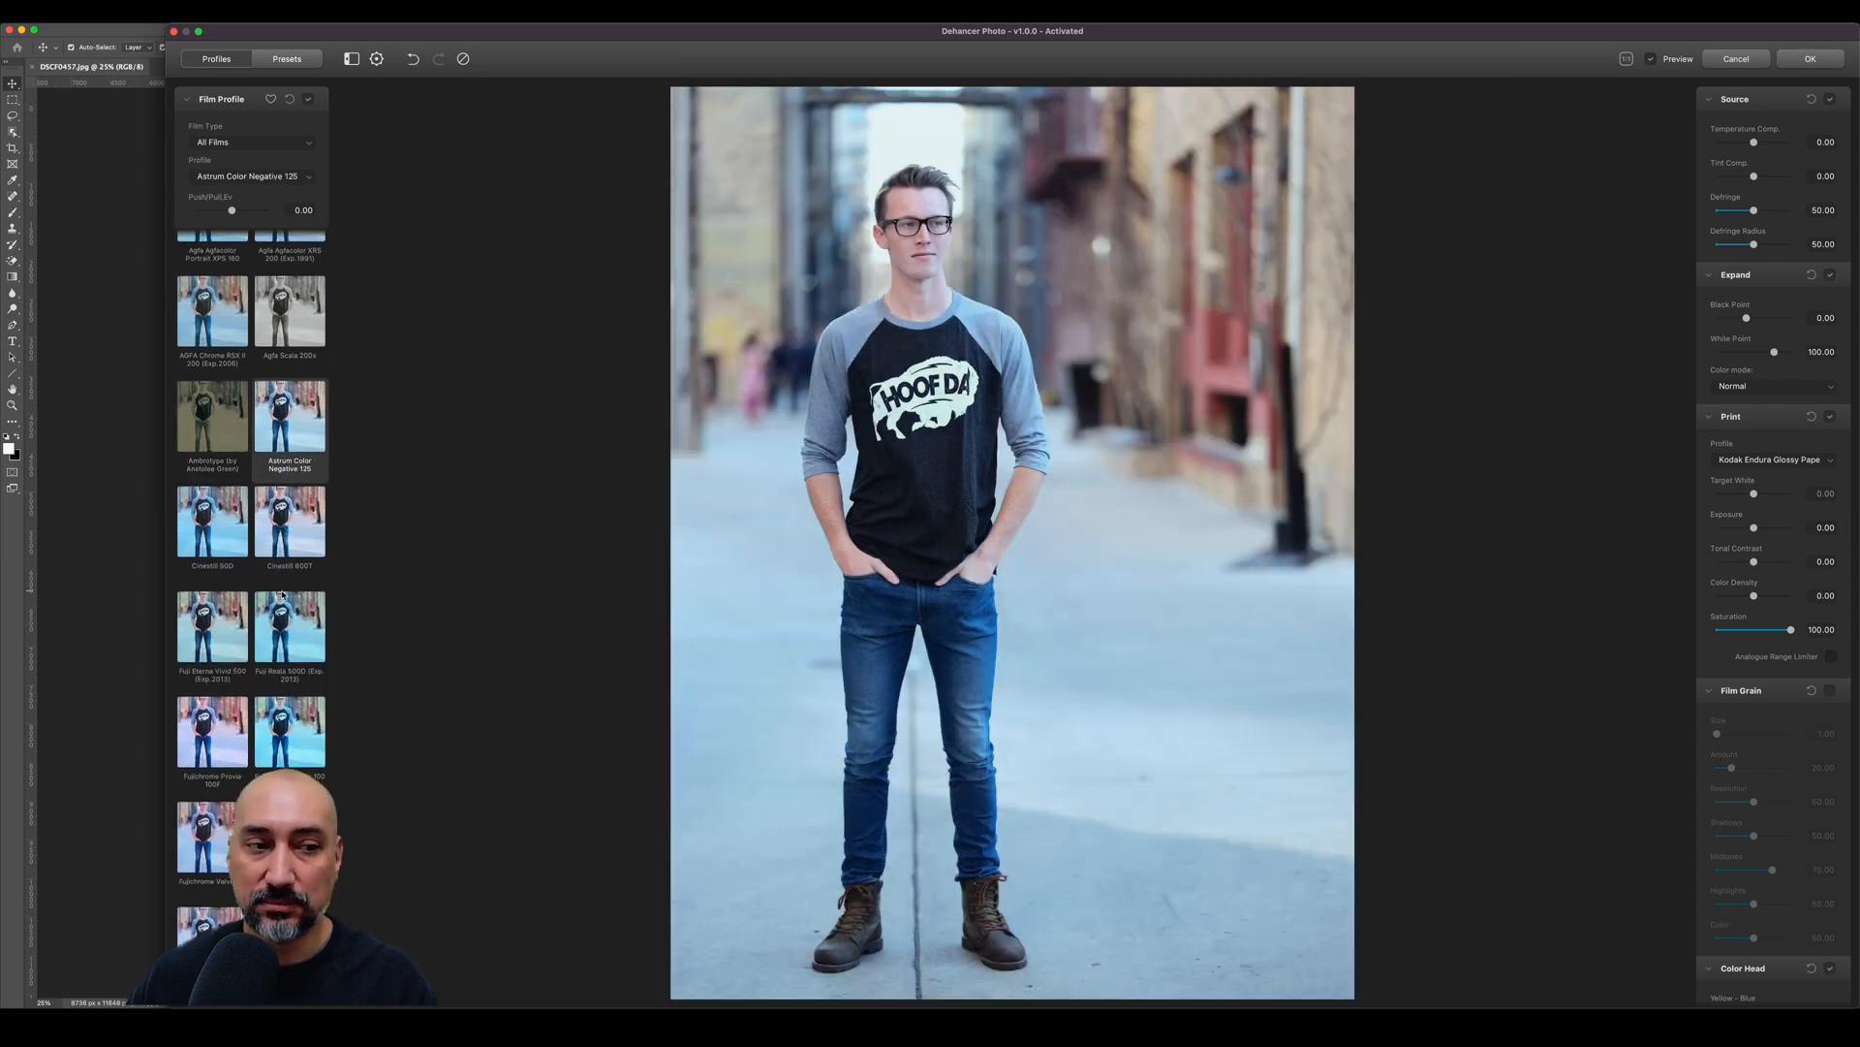
{"action": "scroll", "coordinate": [283, 595], "scroll_direction": "down", "scroll_amount": 3}
{"action": "left_click", "coordinate": [218, 430]}
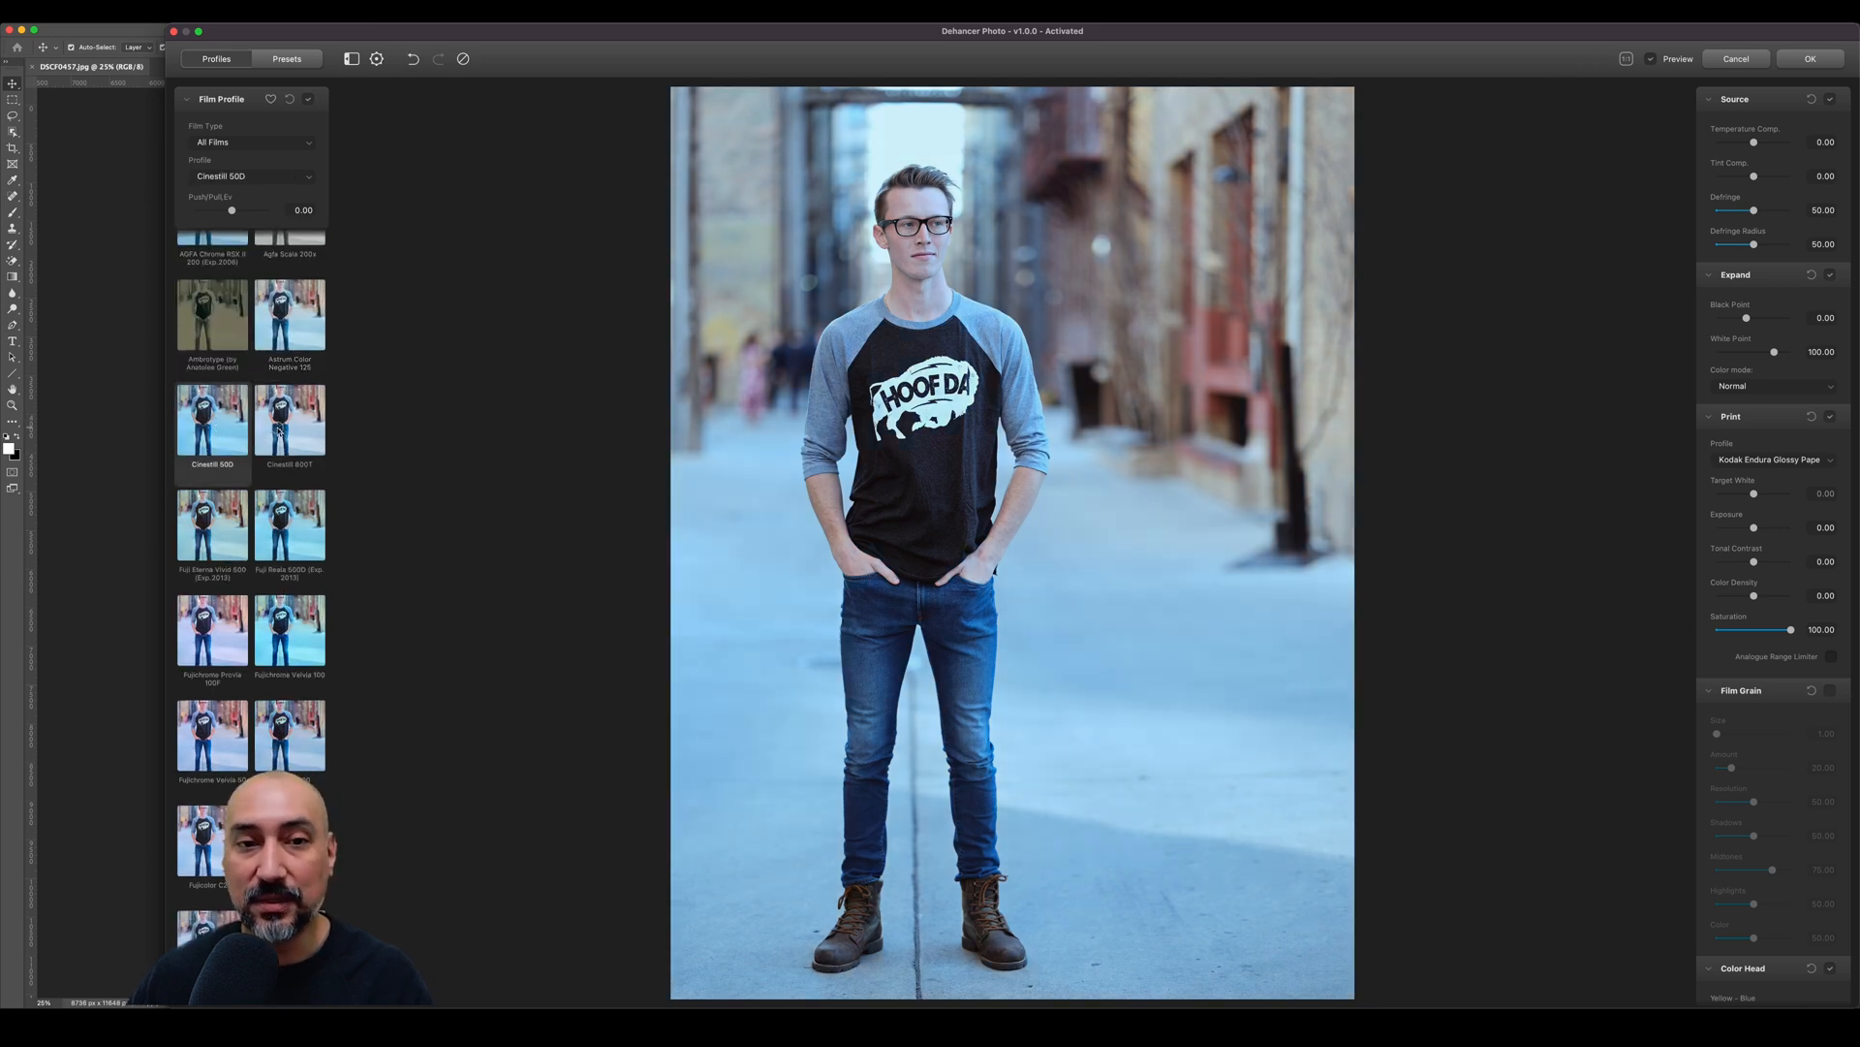
{"action": "left_click", "coordinate": [280, 429]}
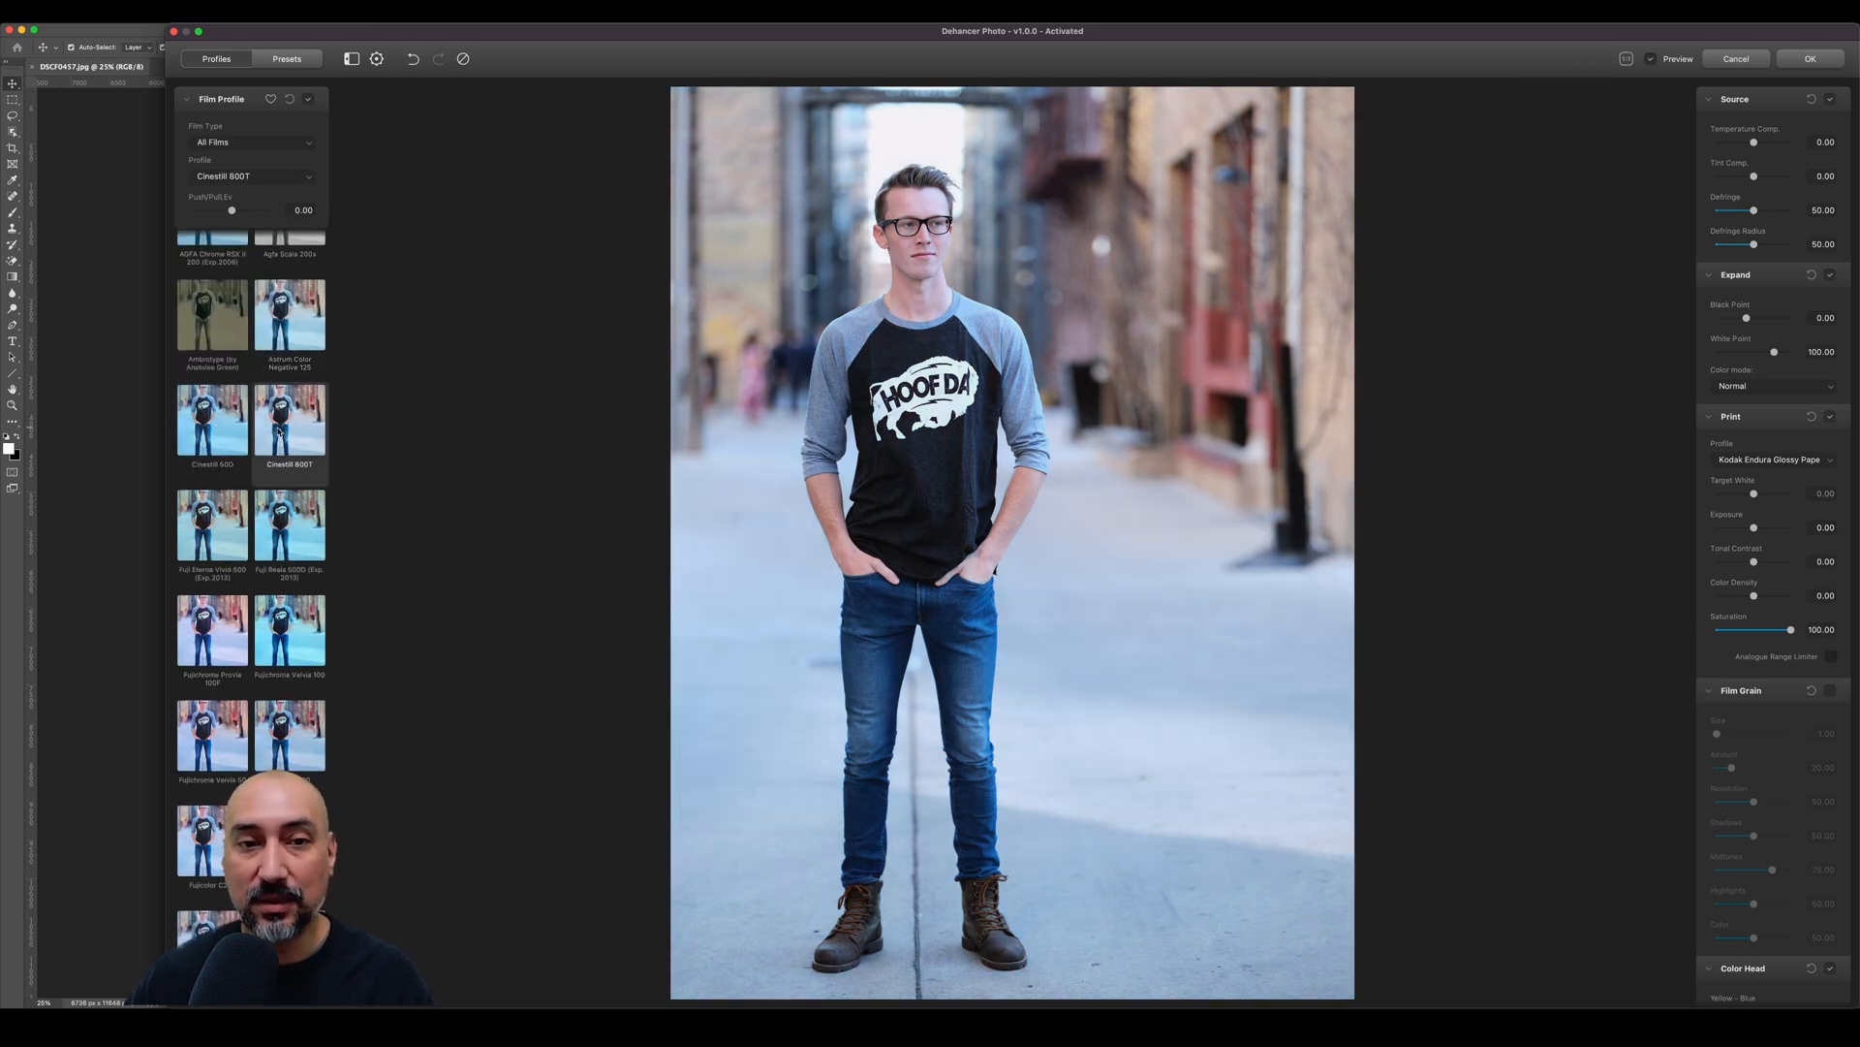
{"action": "left_click", "coordinate": [202, 521]}
{"action": "left_click", "coordinate": [307, 527]}
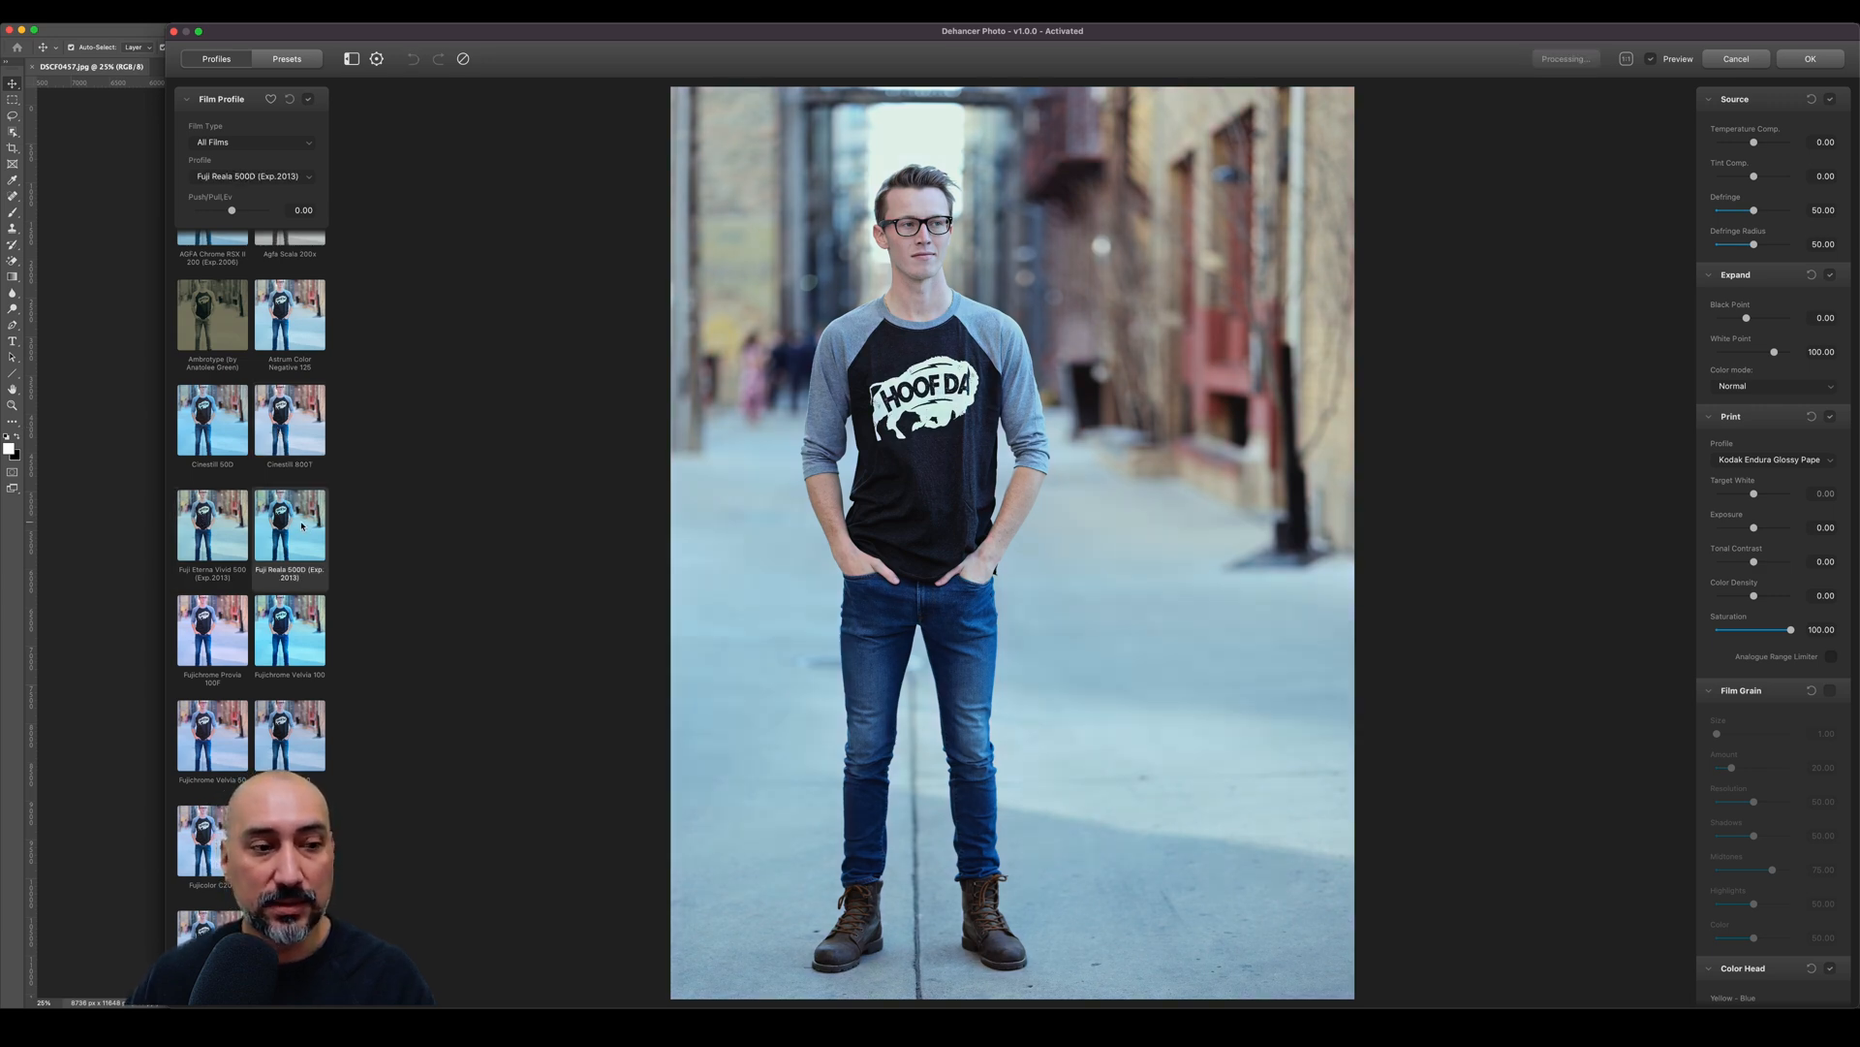
{"action": "left_click", "coordinate": [221, 632]}
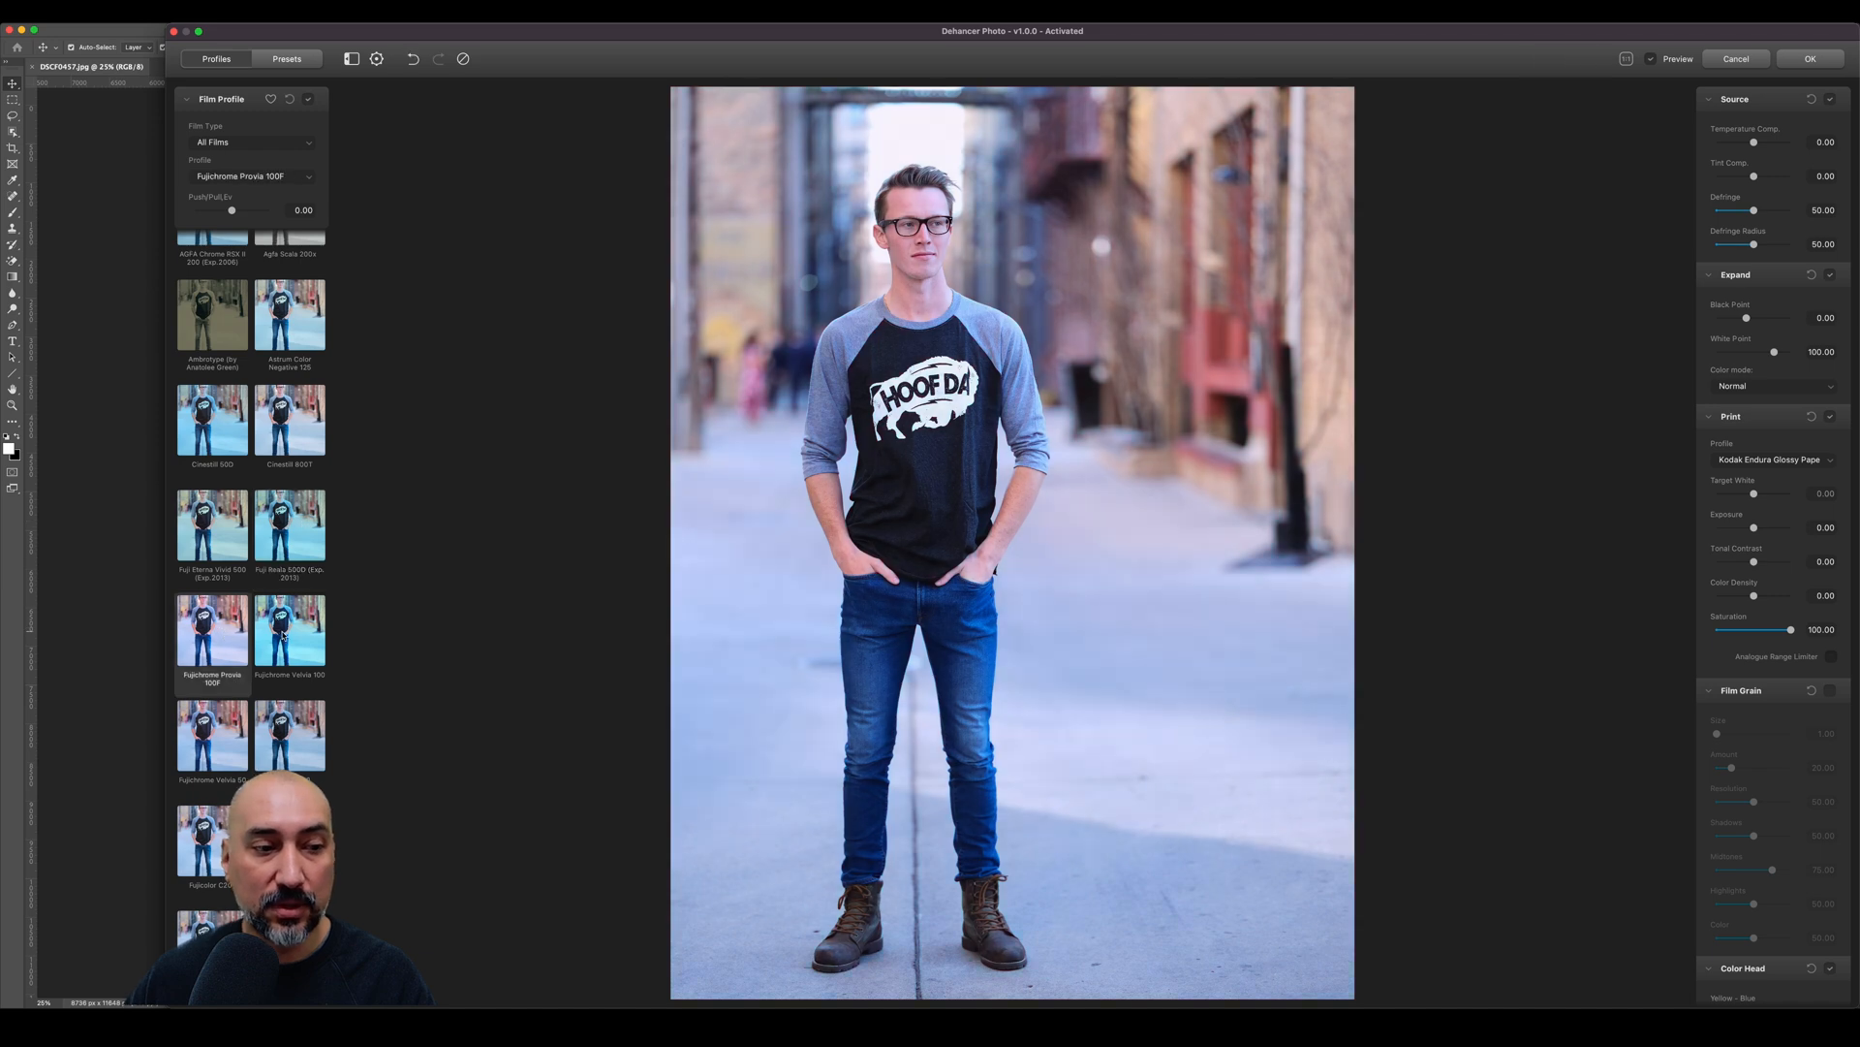
Try the Fujichrome Velvia 100, Fujichrome Velvia 50, Fujicolor 100 and Fujicolor C200 film profiles on the portrait.
{"action": "left_click", "coordinate": [282, 635]}
{"action": "scroll", "coordinate": [283, 636], "scroll_direction": "down", "scroll_amount": 3}
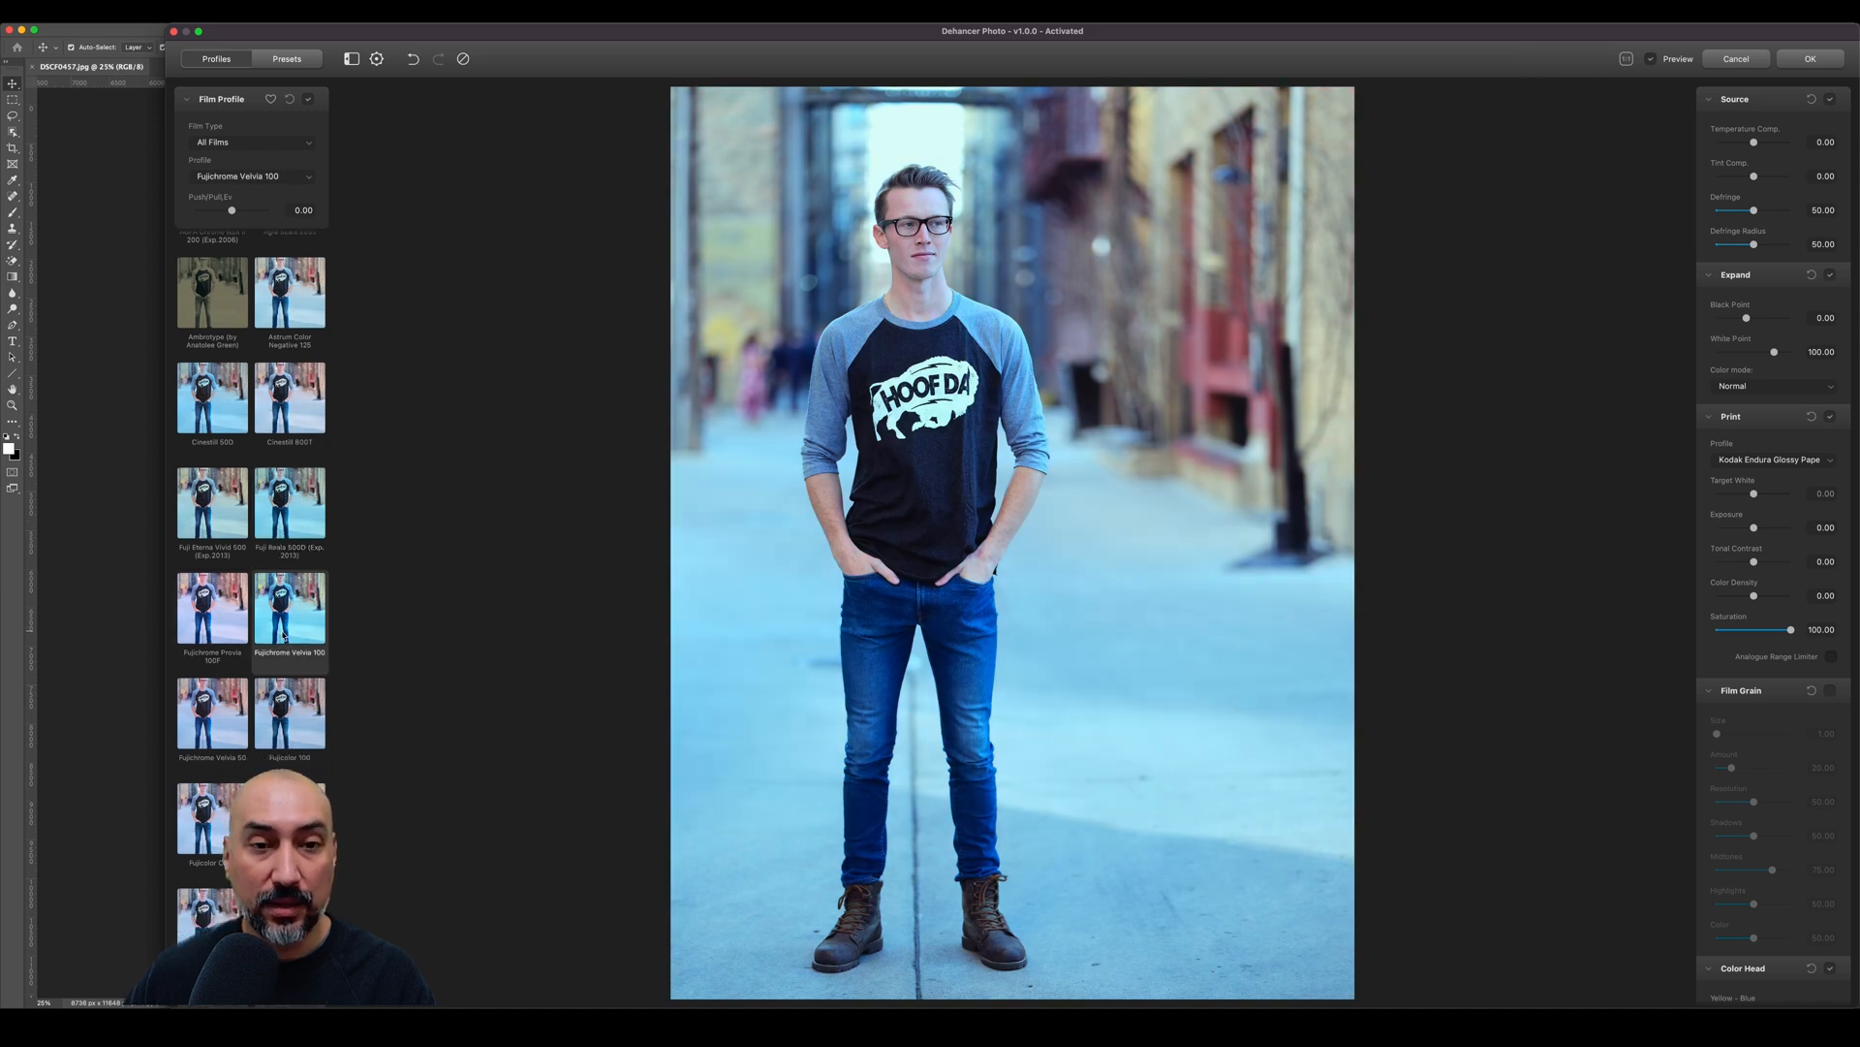
{"action": "left_click", "coordinate": [219, 596]}
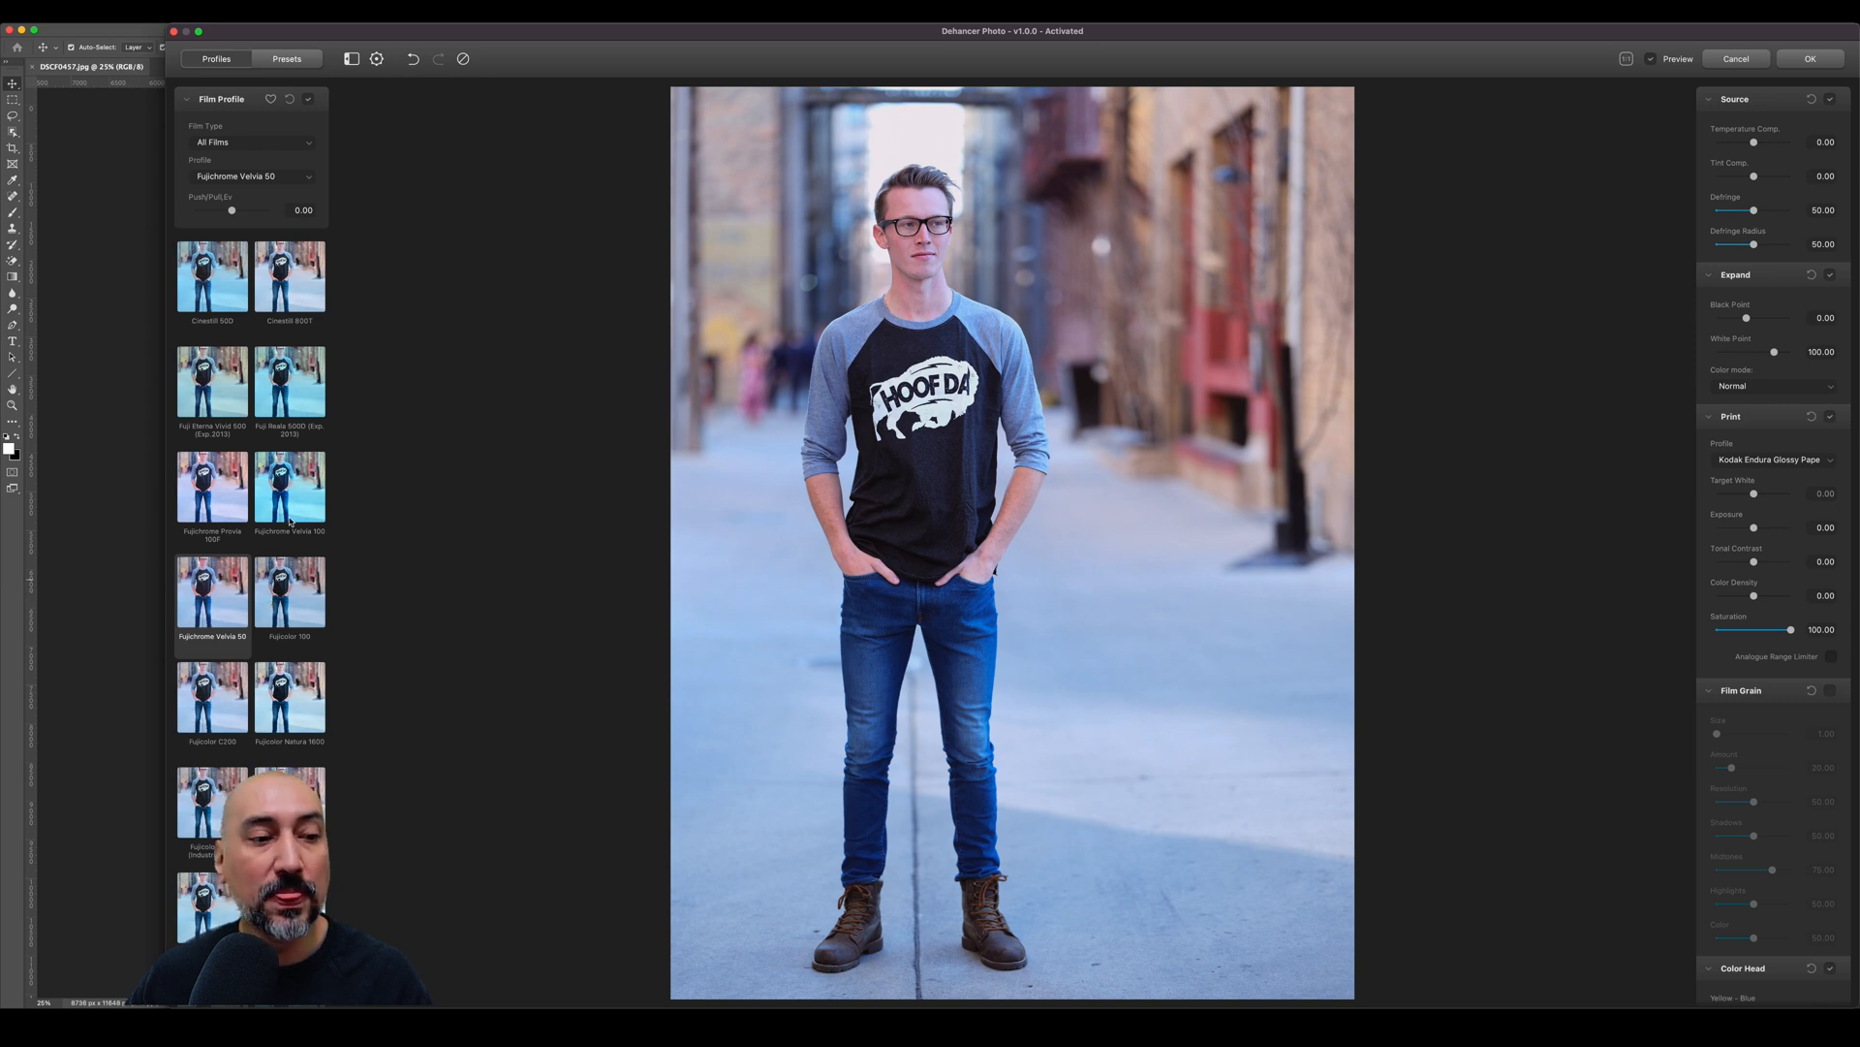
{"action": "left_click", "coordinate": [293, 575]}
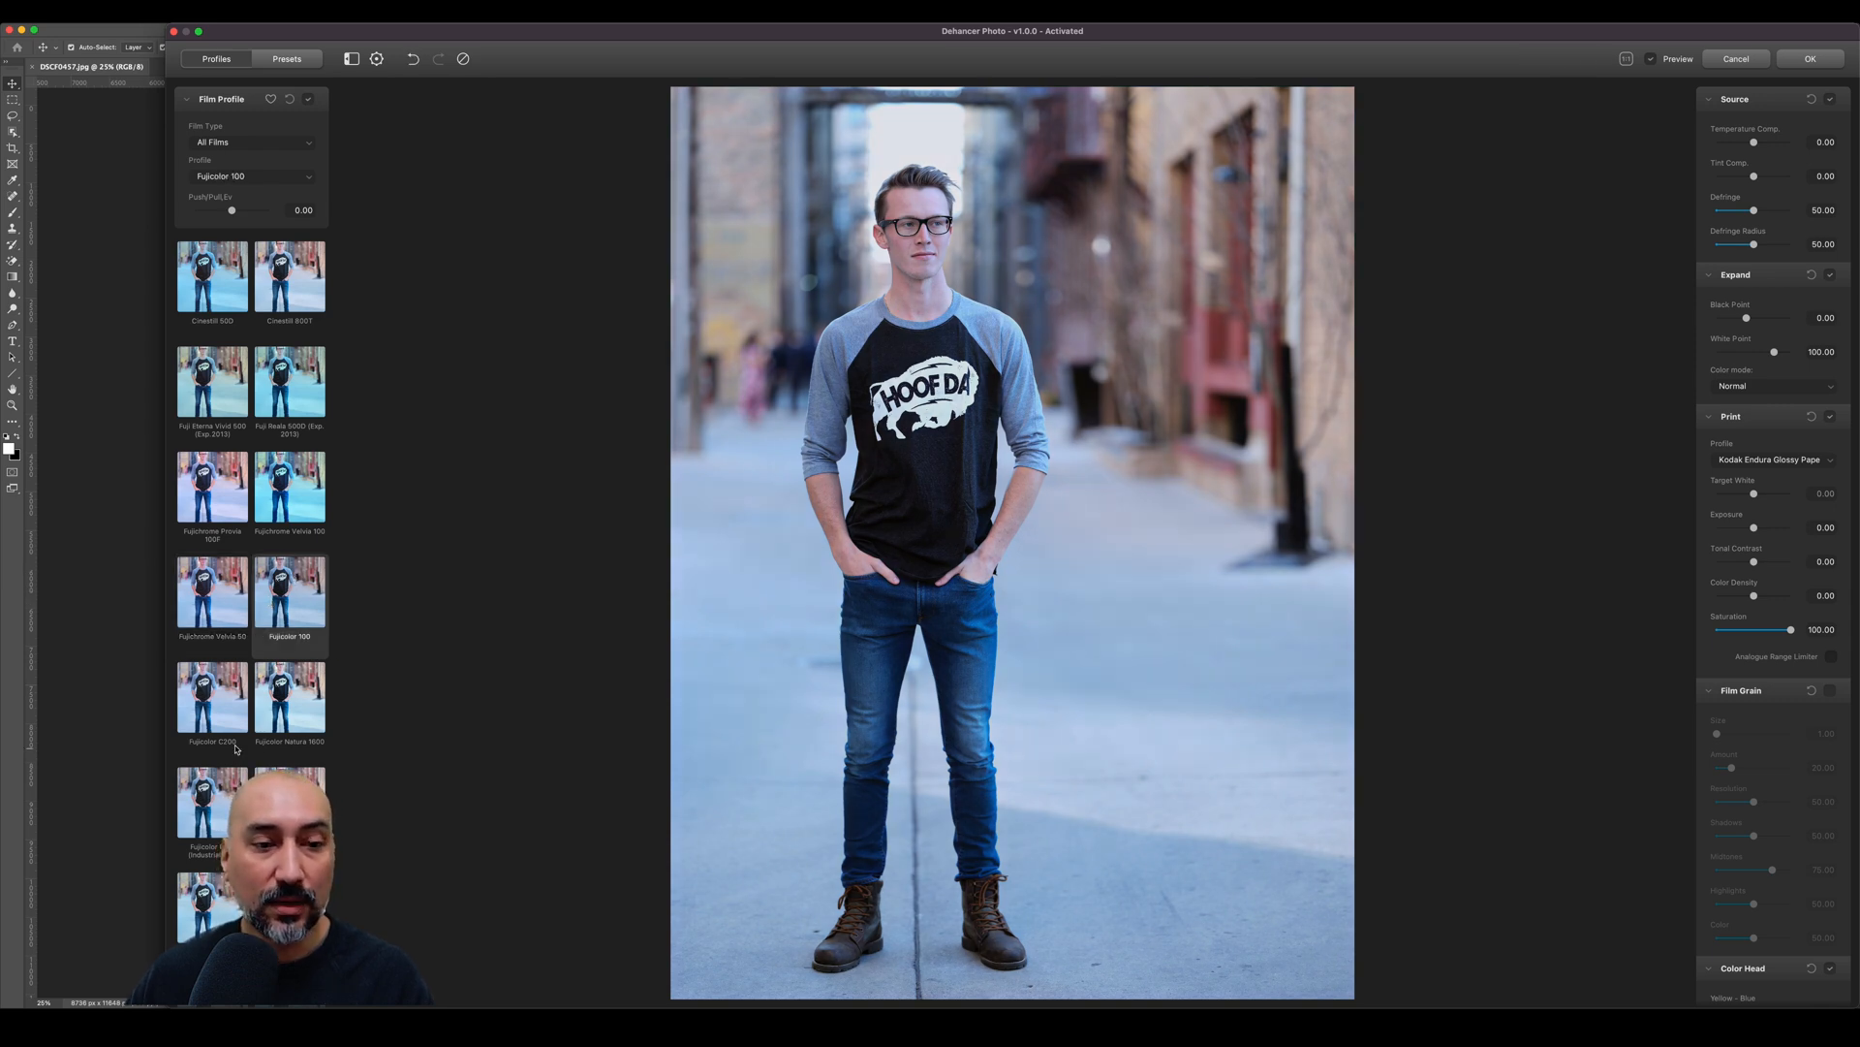
{"action": "left_click", "coordinate": [231, 731]}
Try the Ilford HP5 Plus 400, Kodak Ektar 100 and Kodak Gold 200 film profiles on the portrait.
{"action": "scroll", "coordinate": [228, 726], "scroll_direction": "down", "scroll_amount": 2}
{"action": "scroll", "coordinate": [273, 696], "scroll_direction": "down", "scroll_amount": 4}
{"action": "left_click", "coordinate": [287, 559]}
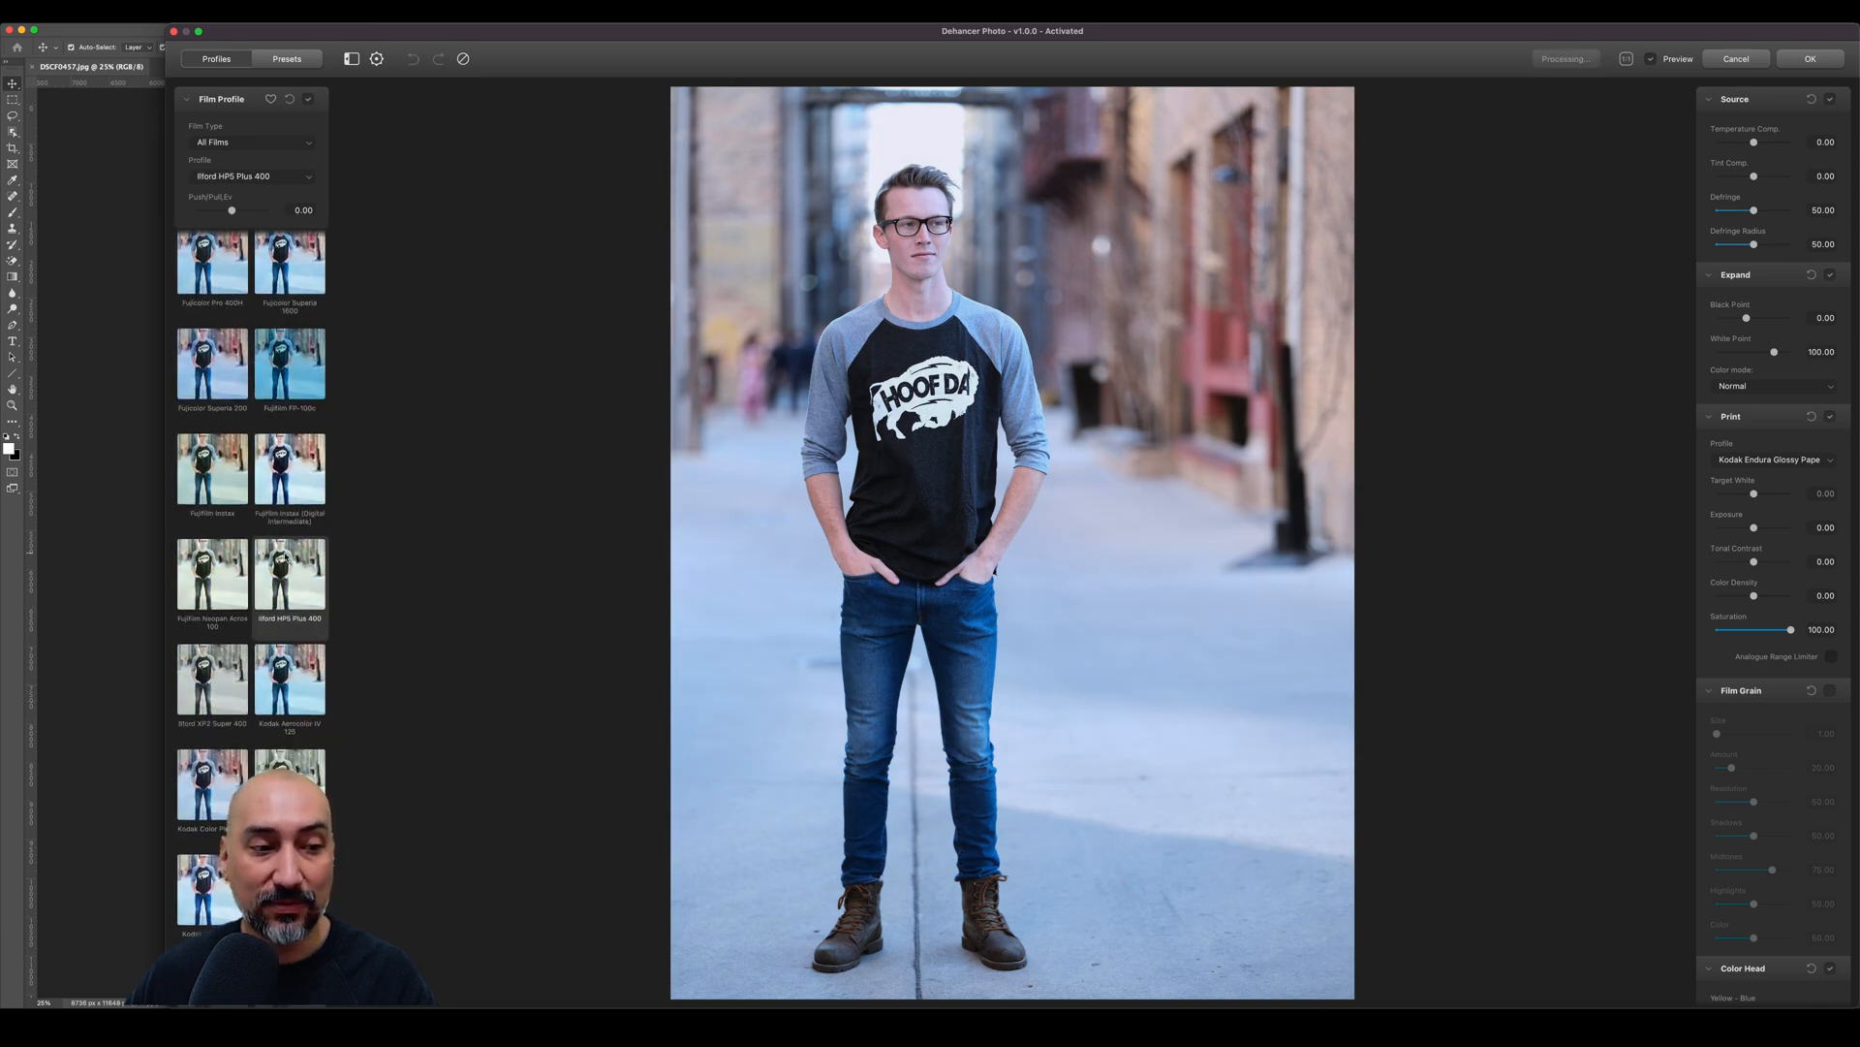
{"action": "scroll", "coordinate": [287, 572], "scroll_direction": "down", "scroll_amount": 2}
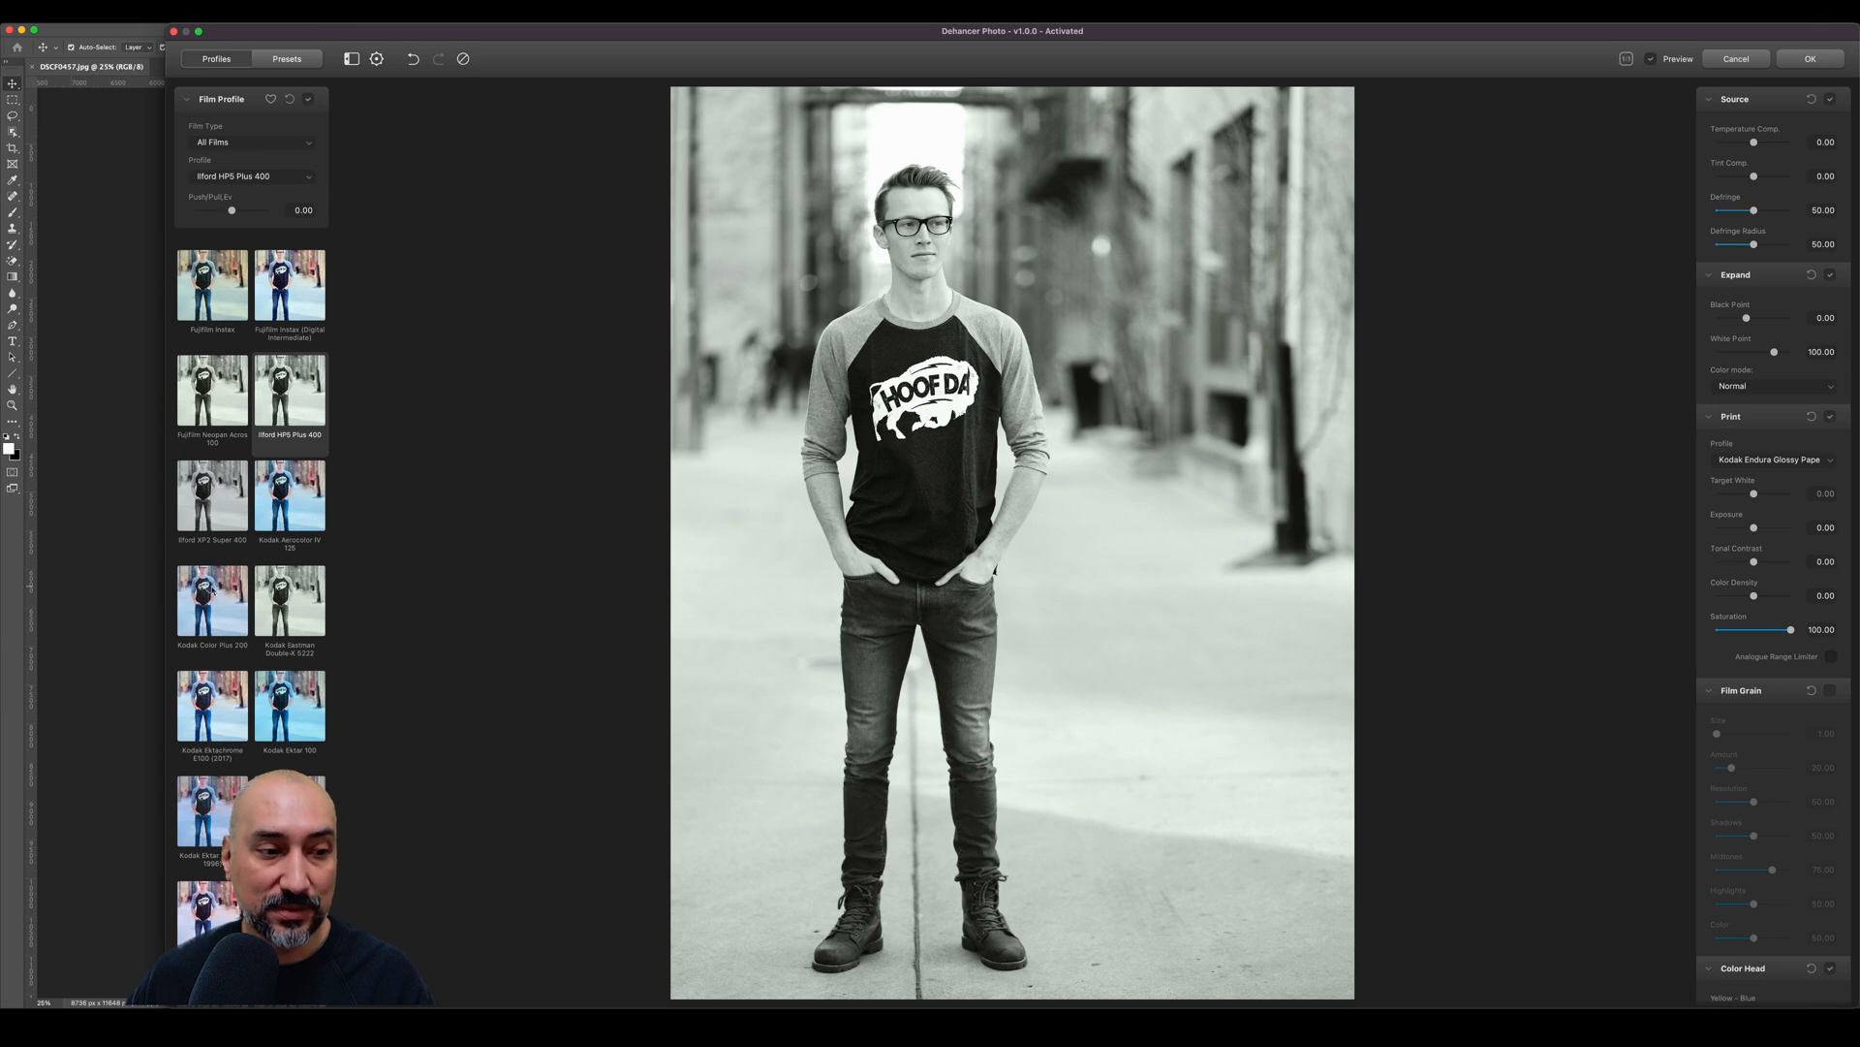
{"action": "left_click", "coordinate": [290, 705]}
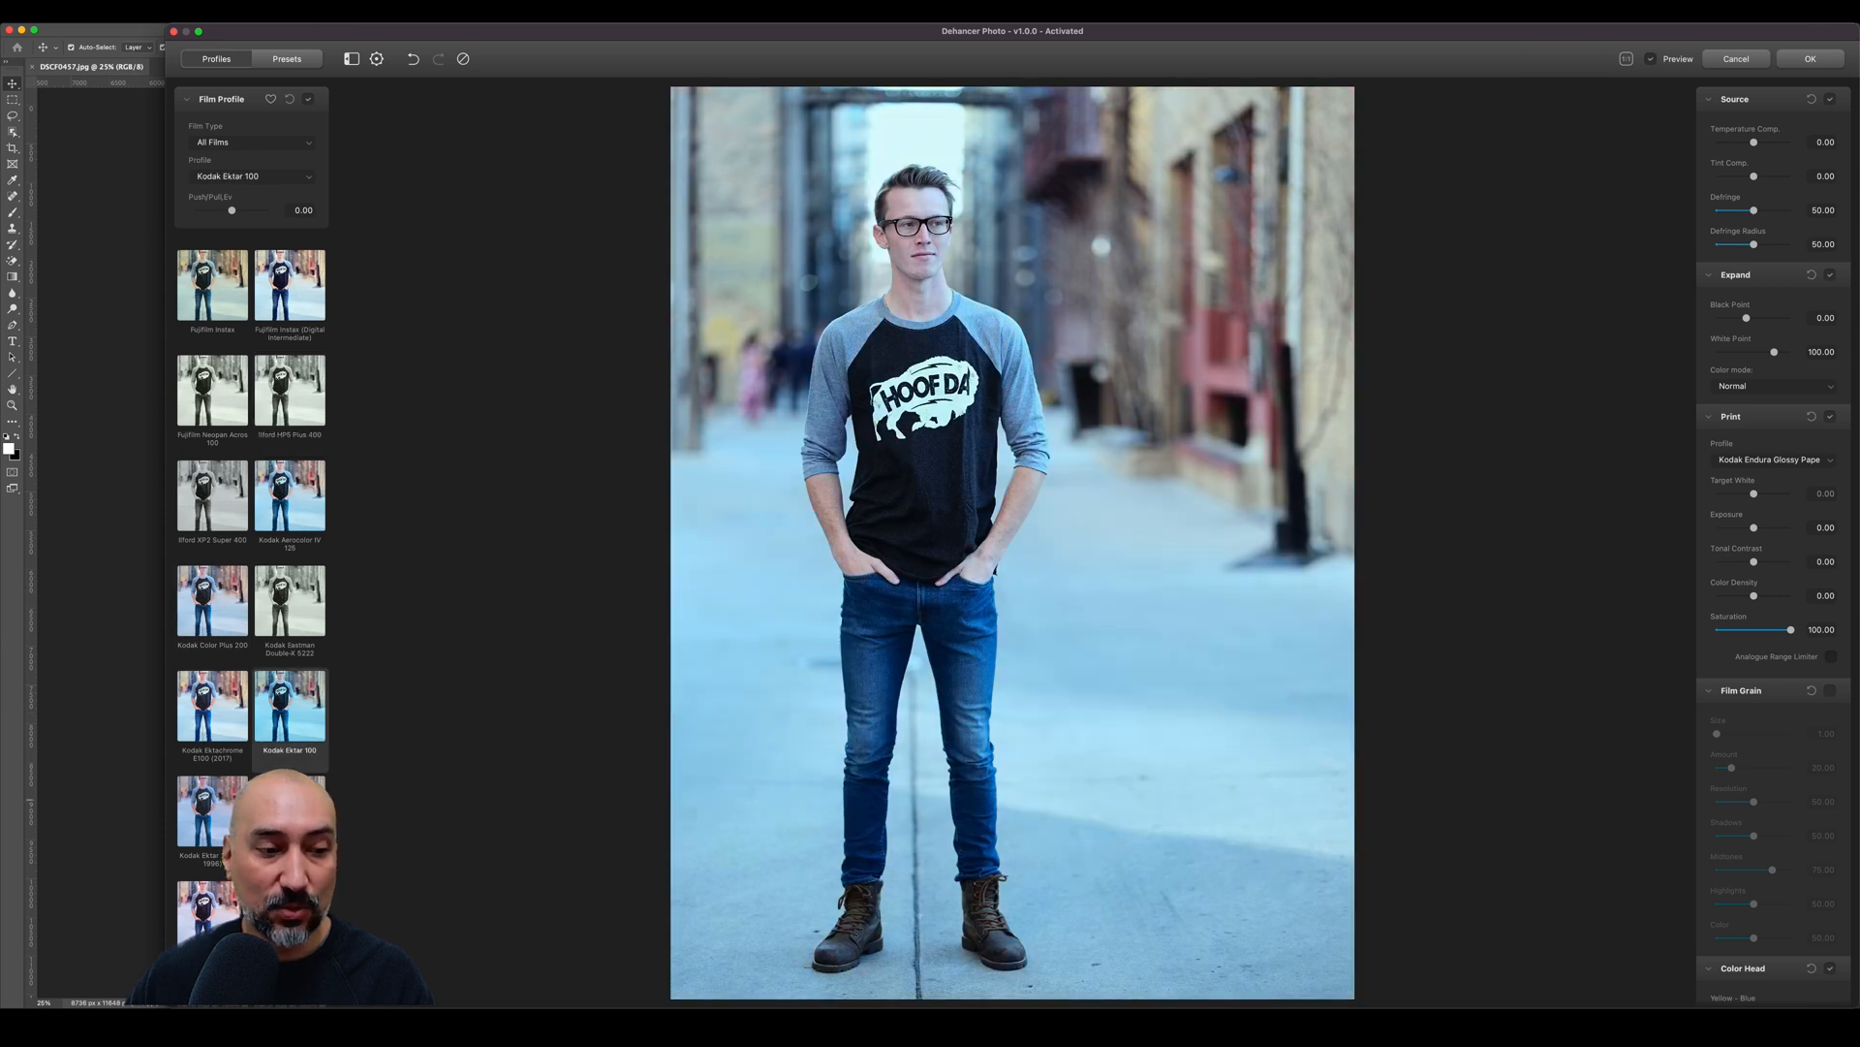
{"action": "left_click", "coordinate": [289, 810]}
Return to the Cinestill 800T film profile and apply it to the portrait.
{"action": "scroll", "coordinate": [251, 489], "scroll_direction": "down", "scroll_amount": 10}
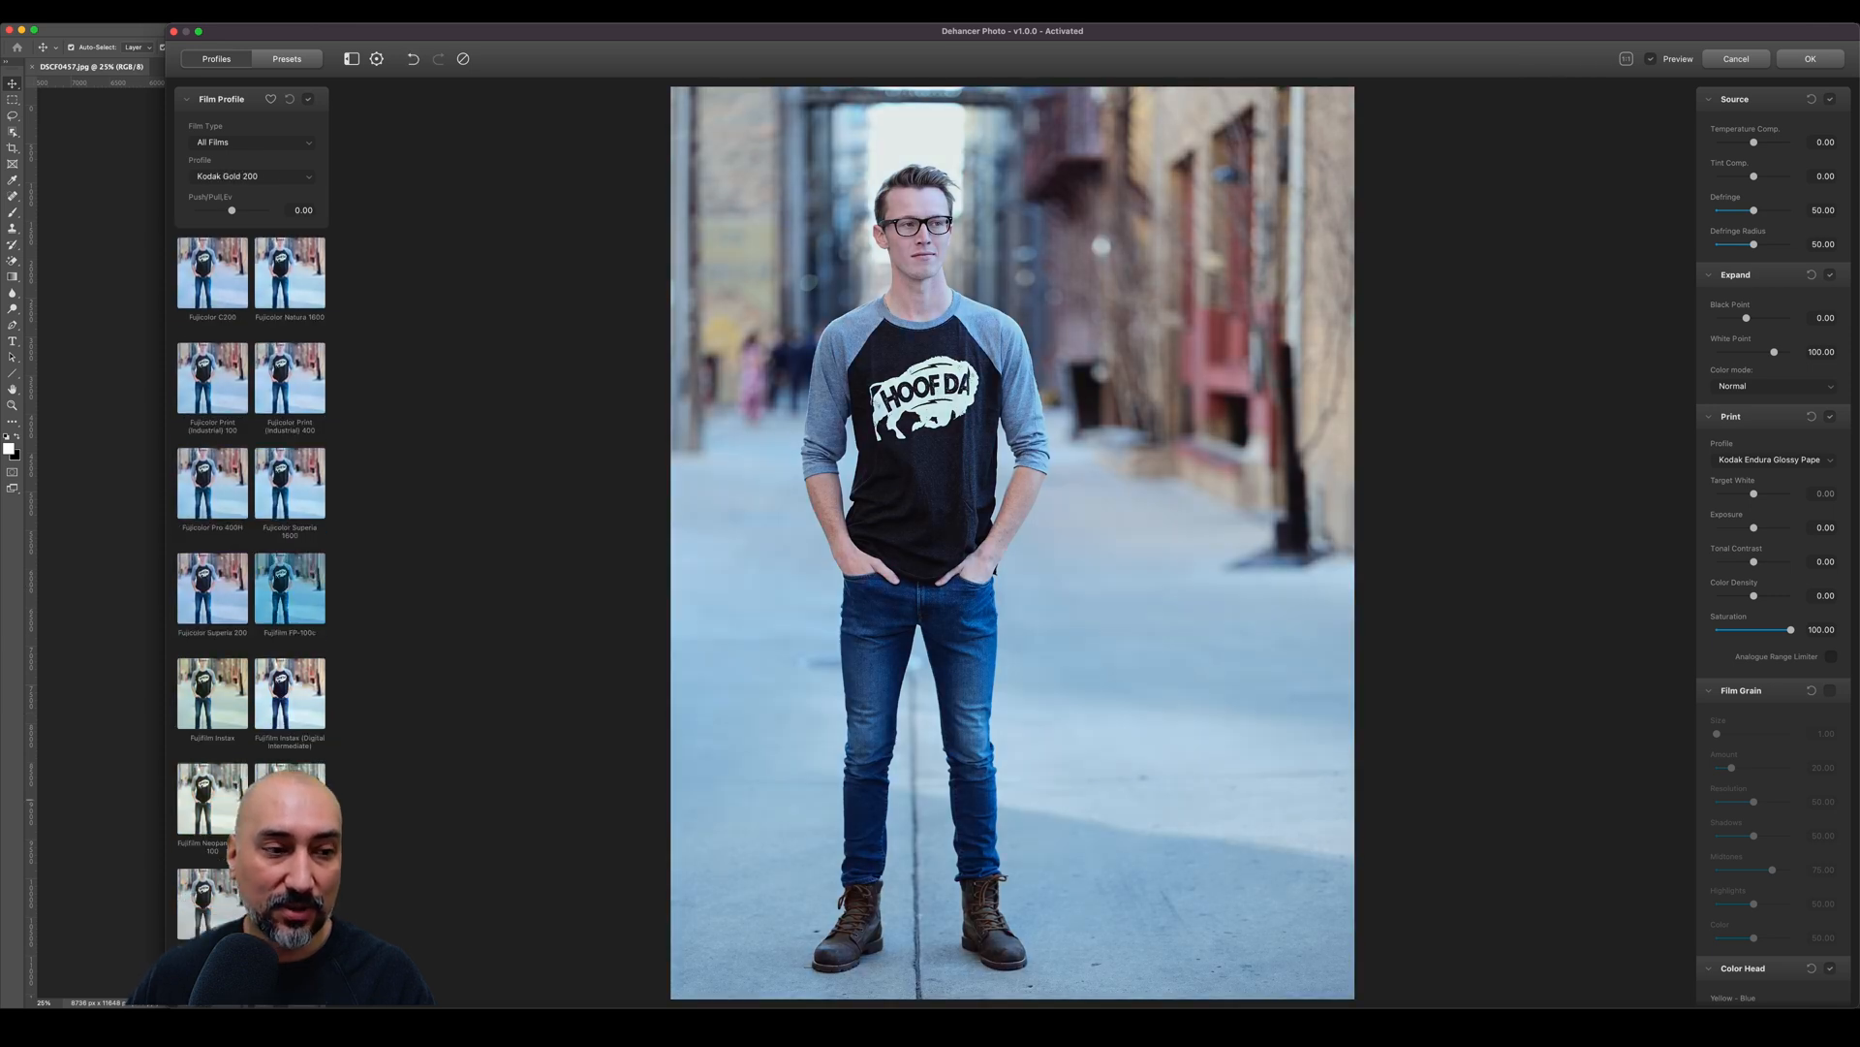
{"action": "scroll", "coordinate": [251, 488], "scroll_direction": "up", "scroll_amount": 5}
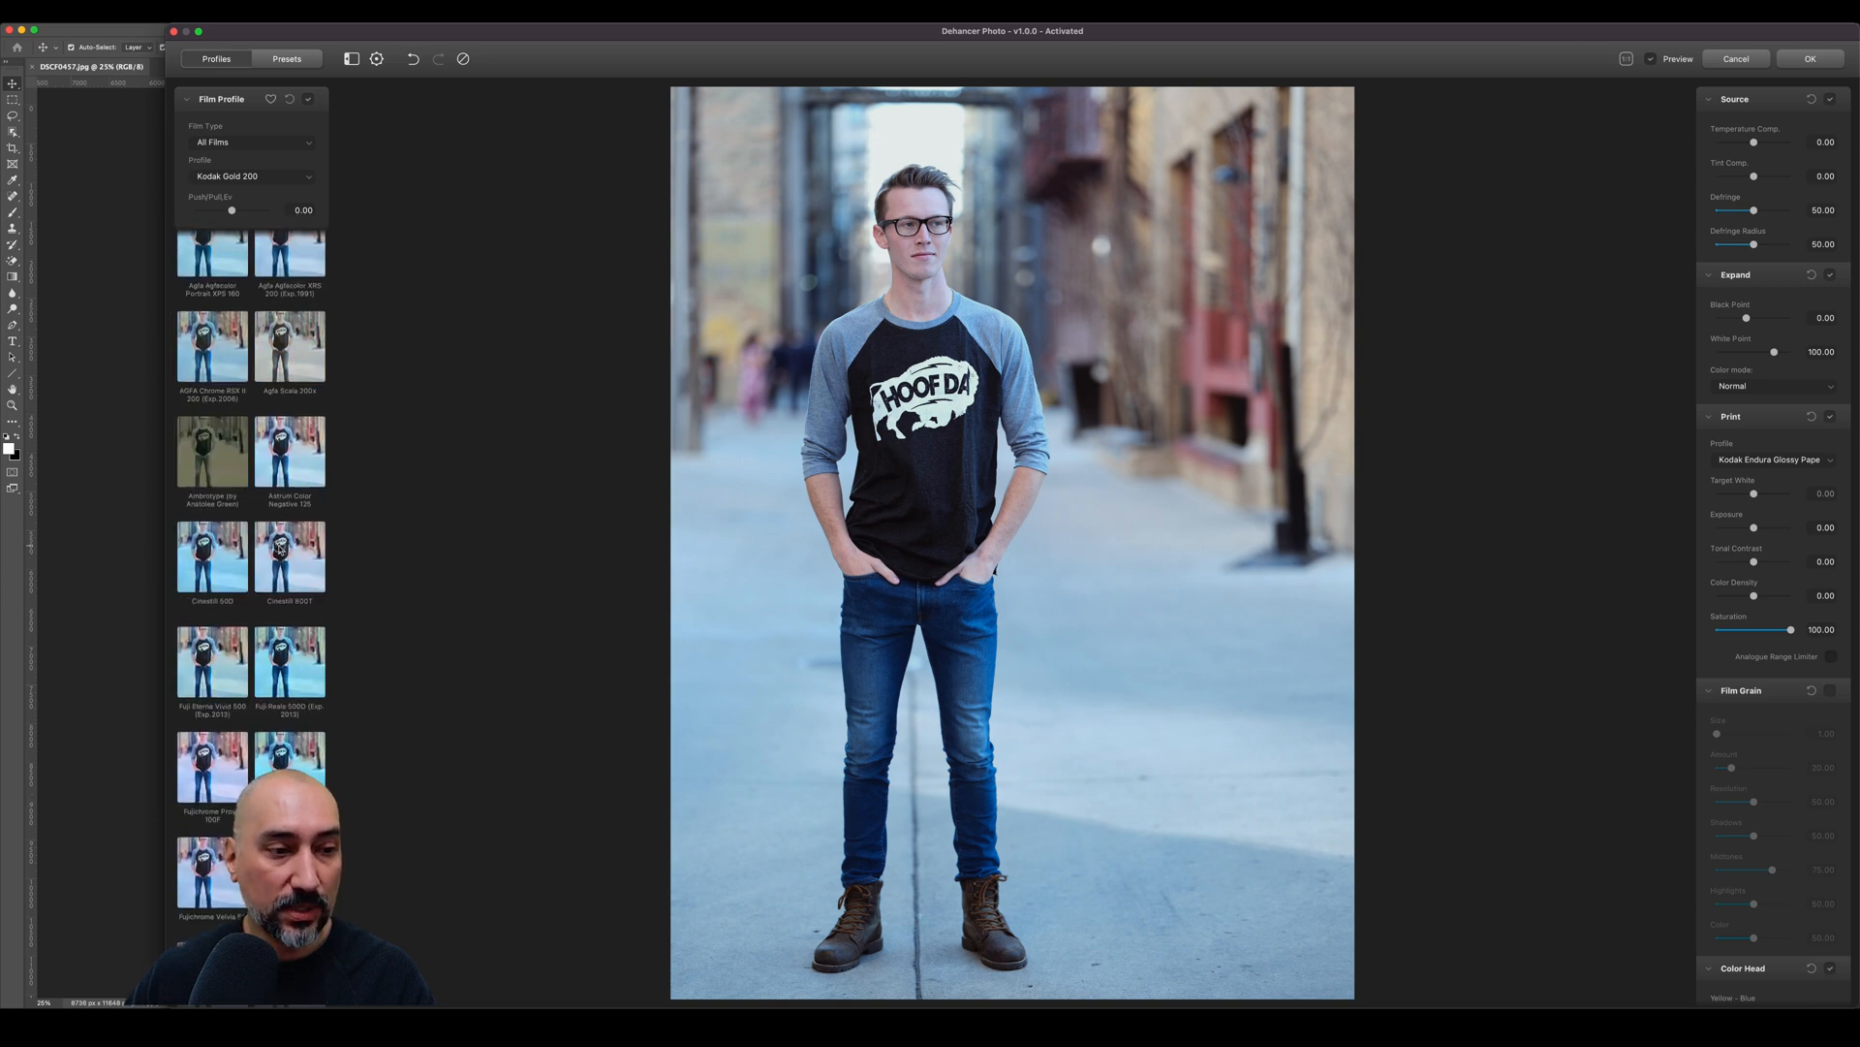
{"action": "left_click", "coordinate": [279, 550]}
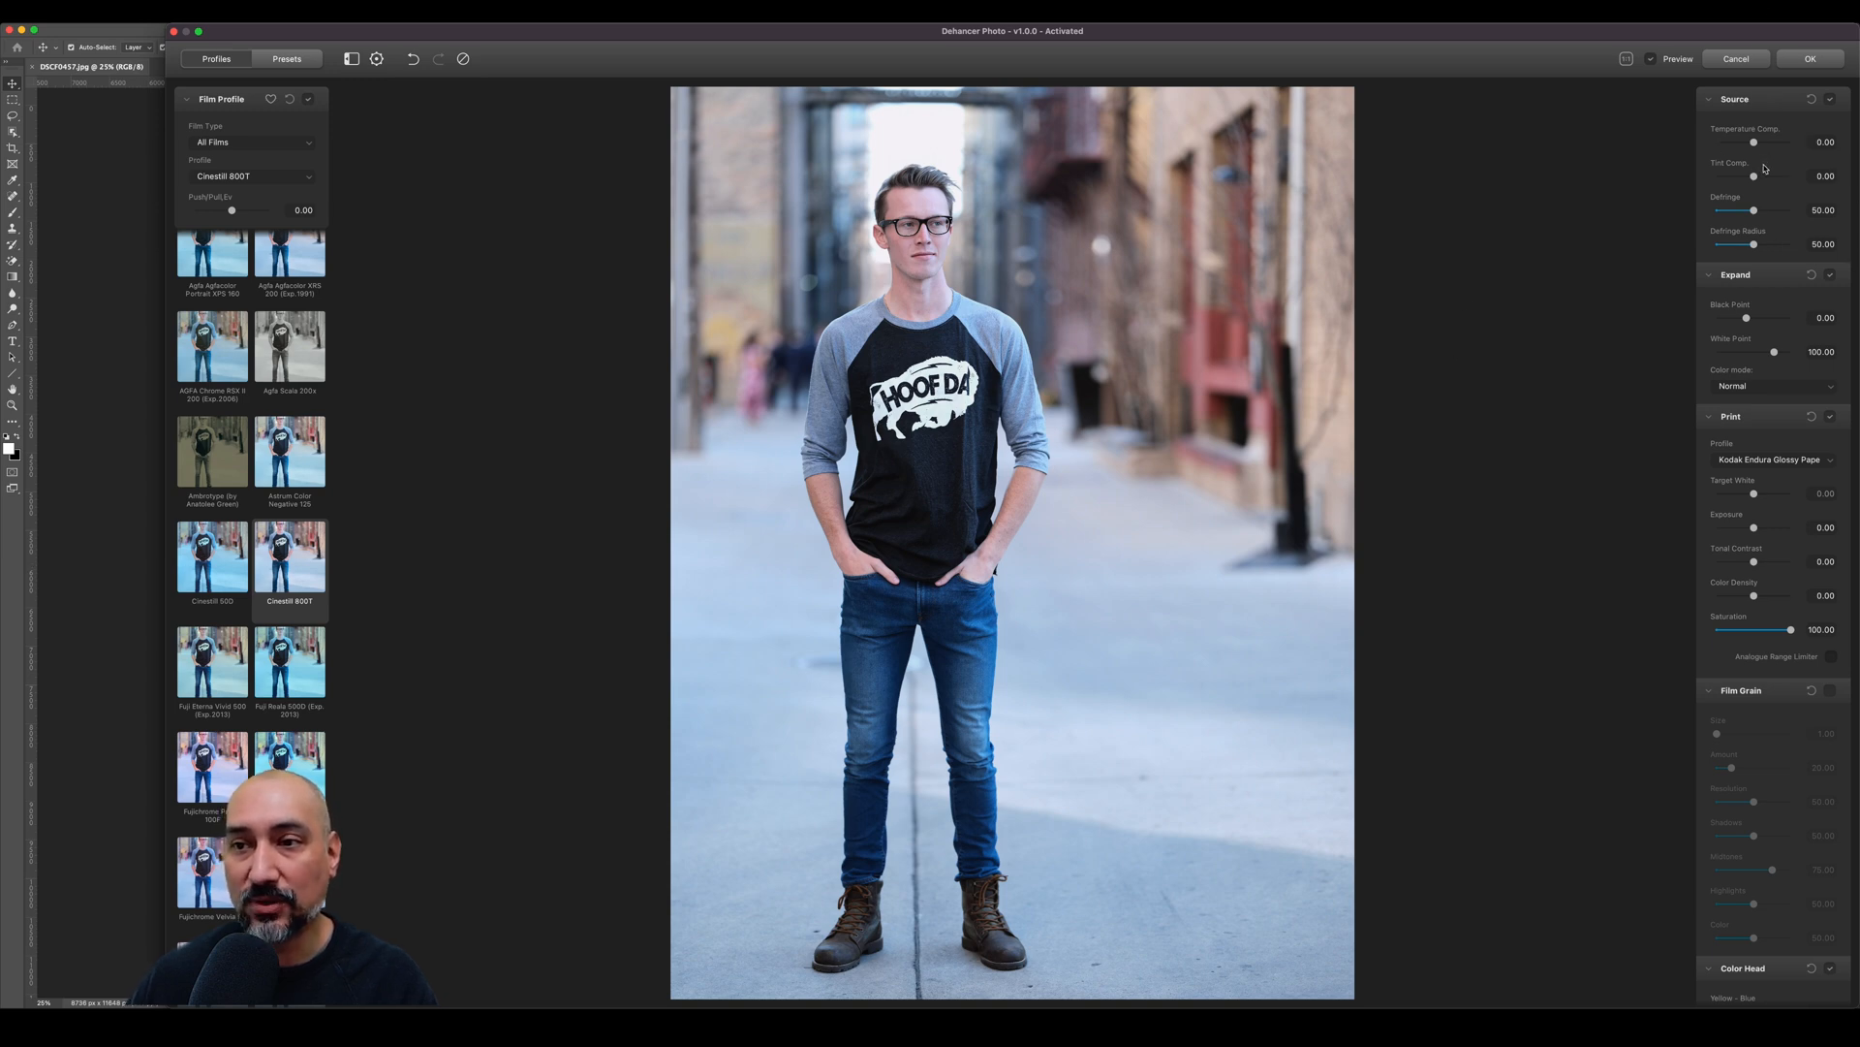
Set the source temperature compensation to 23.33 and the tint compensation to 0.
{"action": "mouse_move", "coordinate": [1754, 144]}
{"action": "left_mouse_down"}
{"action": "mouse_move", "coordinate": [1738, 143]}
{"action": "mouse_move", "coordinate": [1762, 143]}
{"action": "left_mouse_up"}
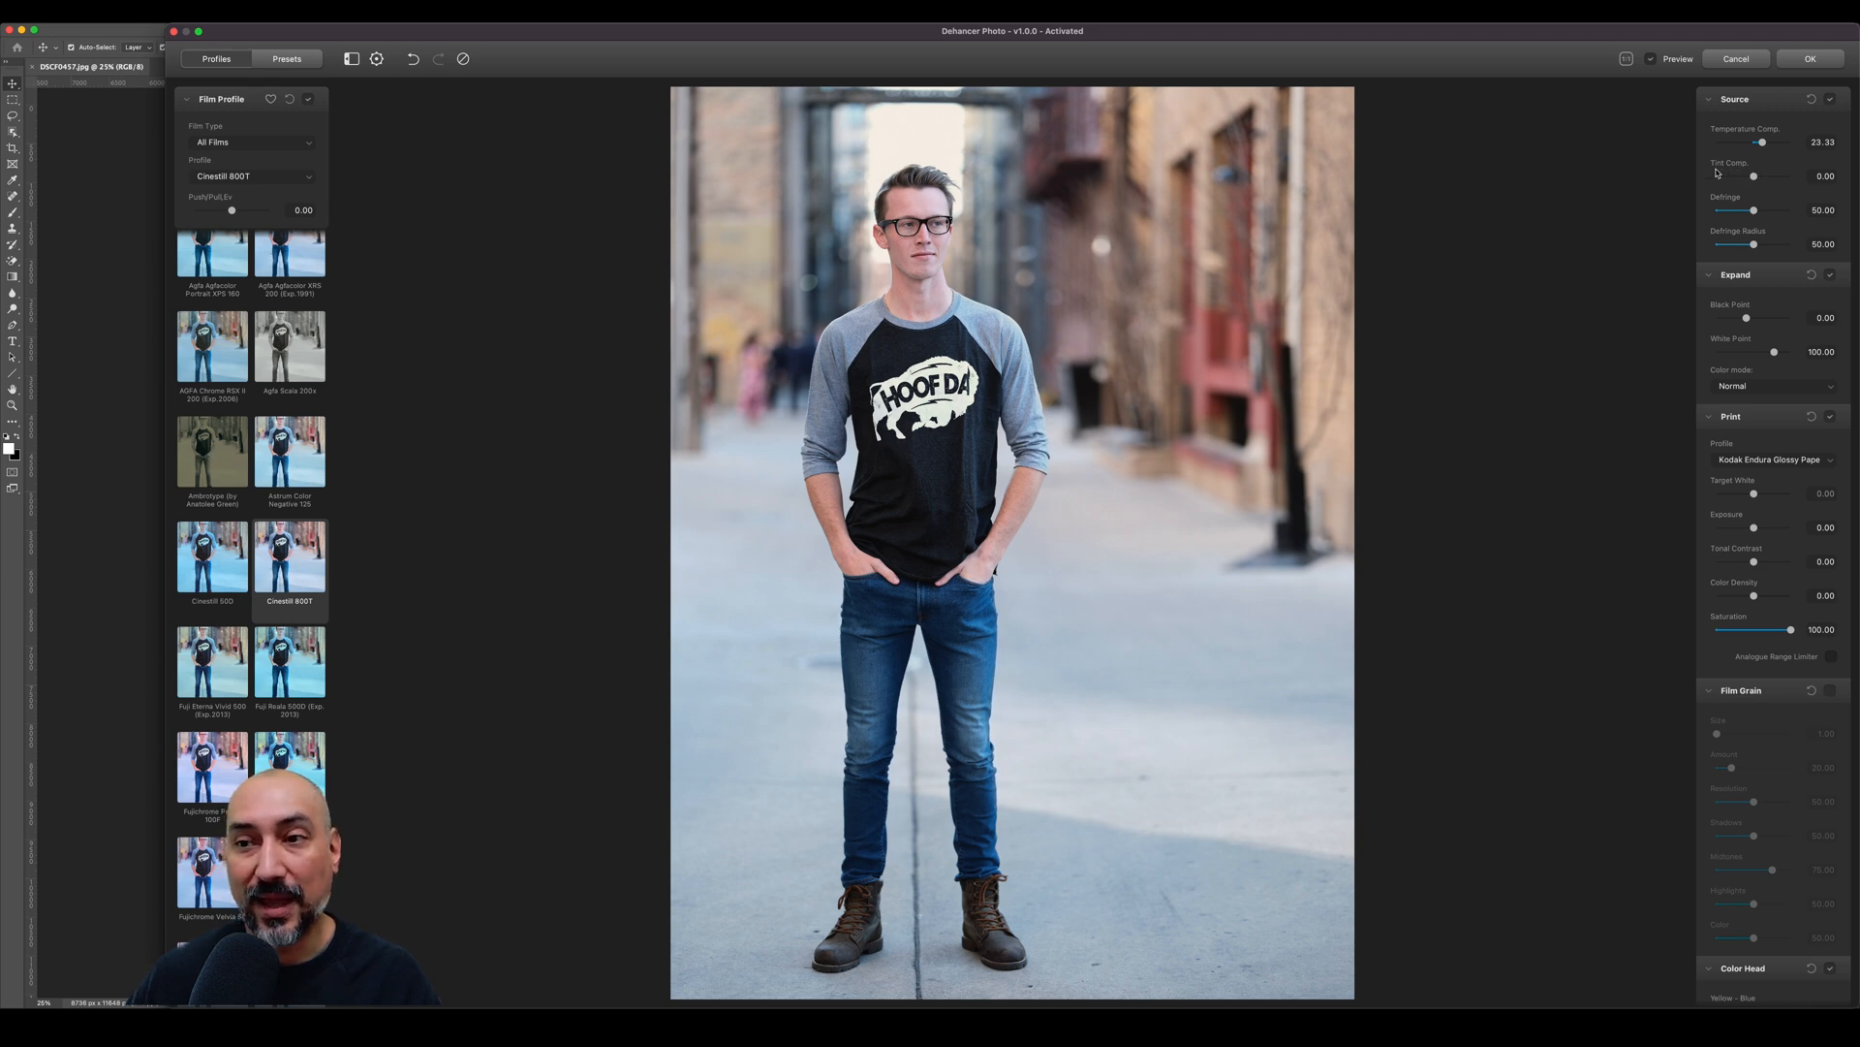
{"action": "left_click_drag", "start_coordinate": [1755, 179], "coordinate": [1759, 178]}
{"action": "left_click", "coordinate": [1824, 176]}
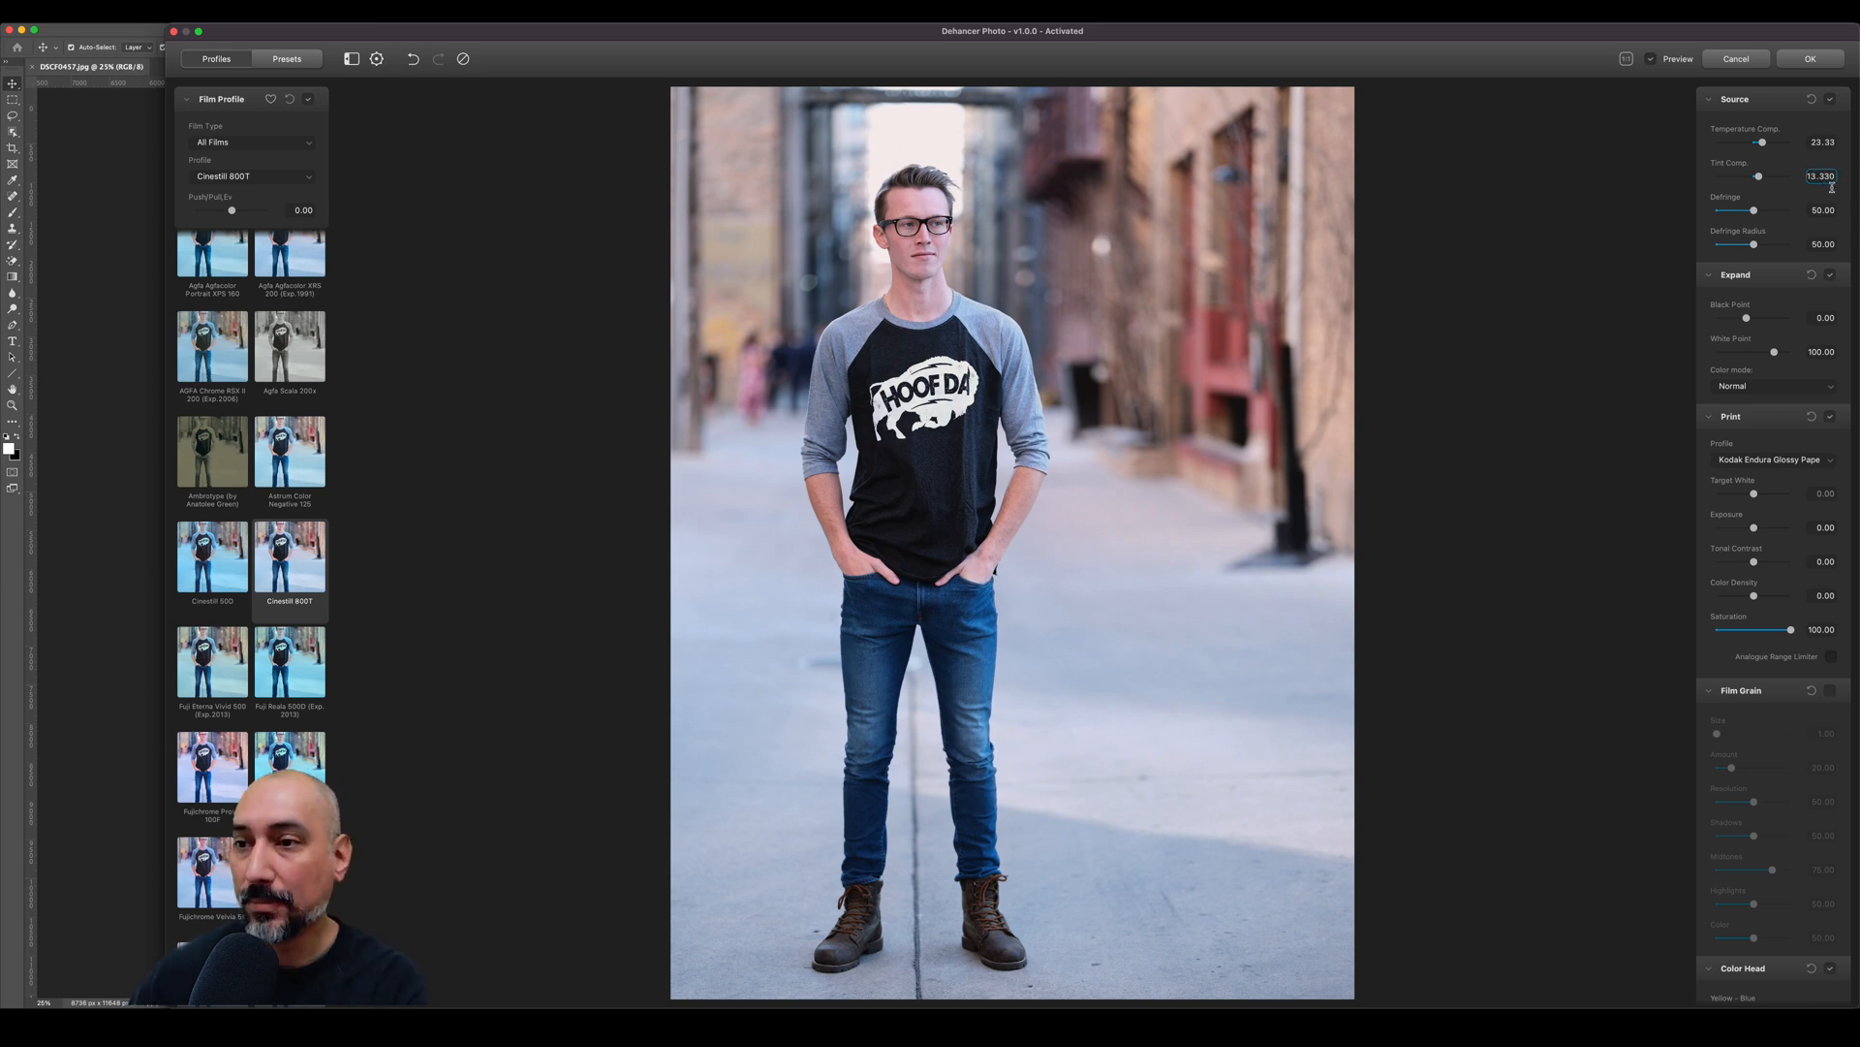
{"action": "key", "text": "BackSpace"}
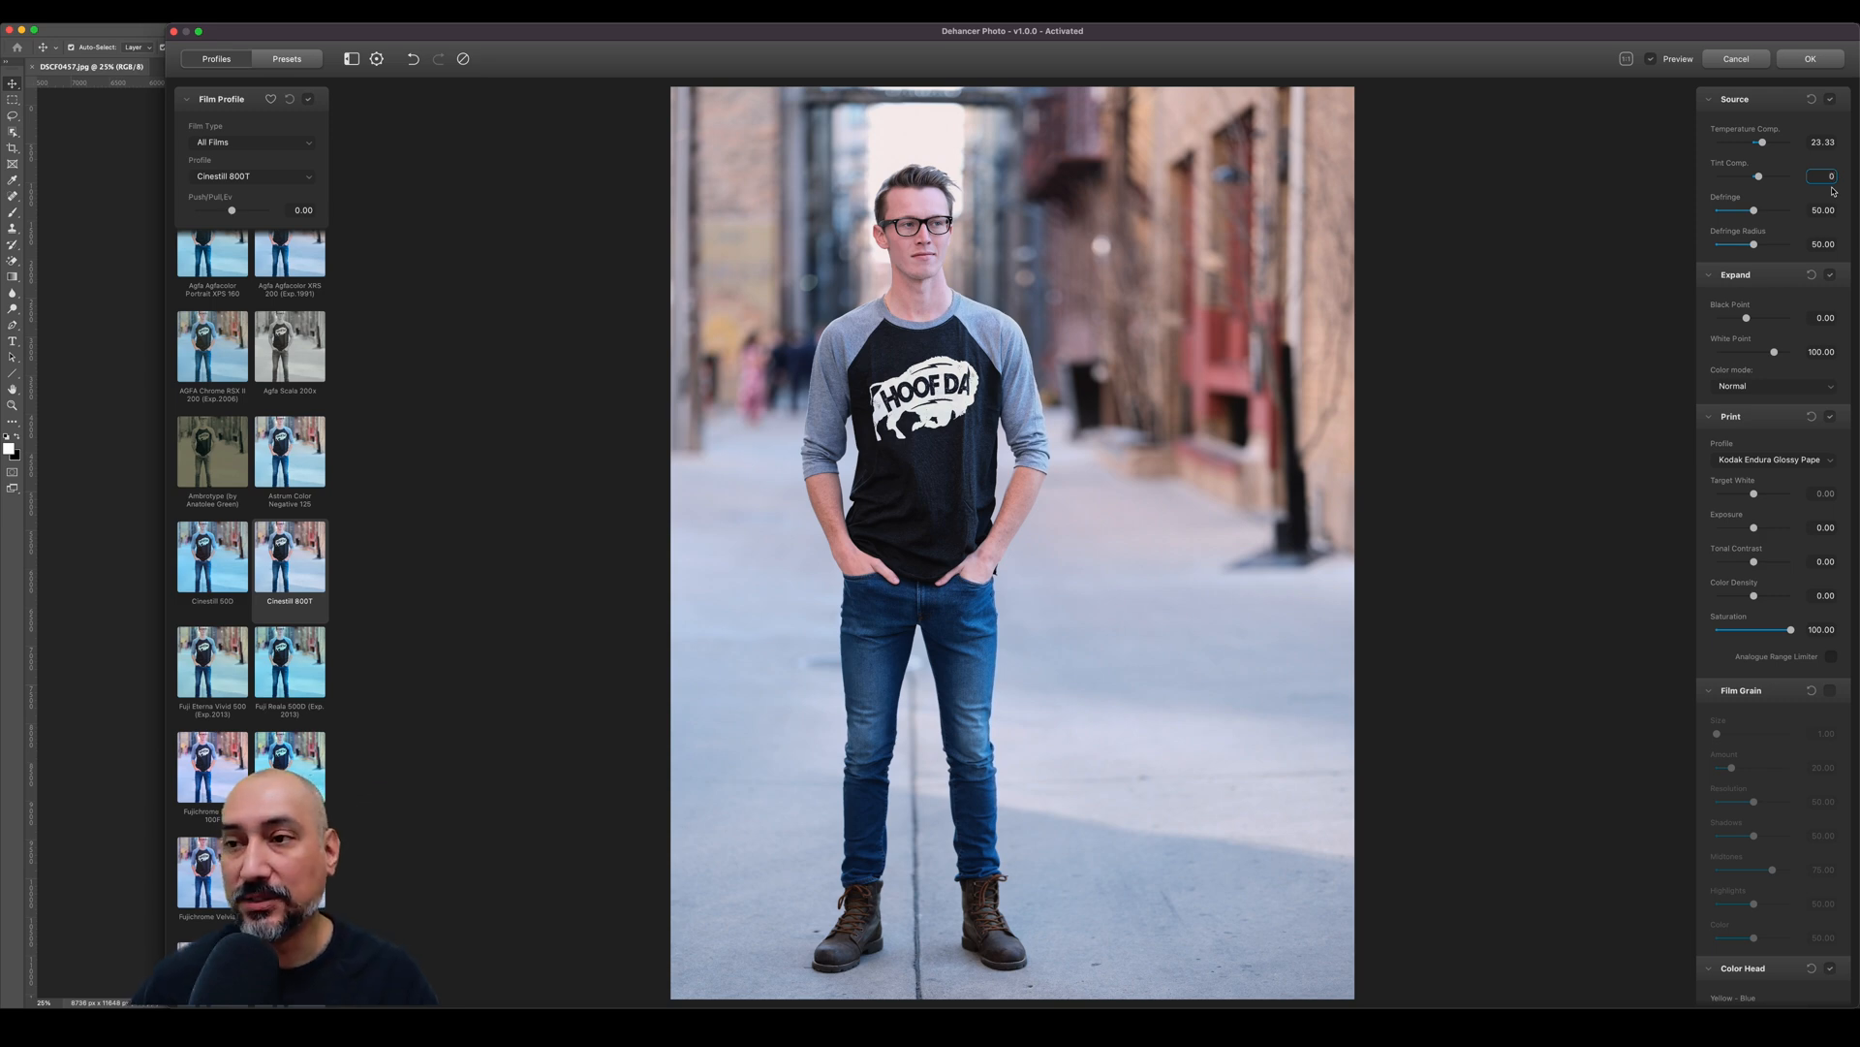
{"action": "key", "text": "Return"}
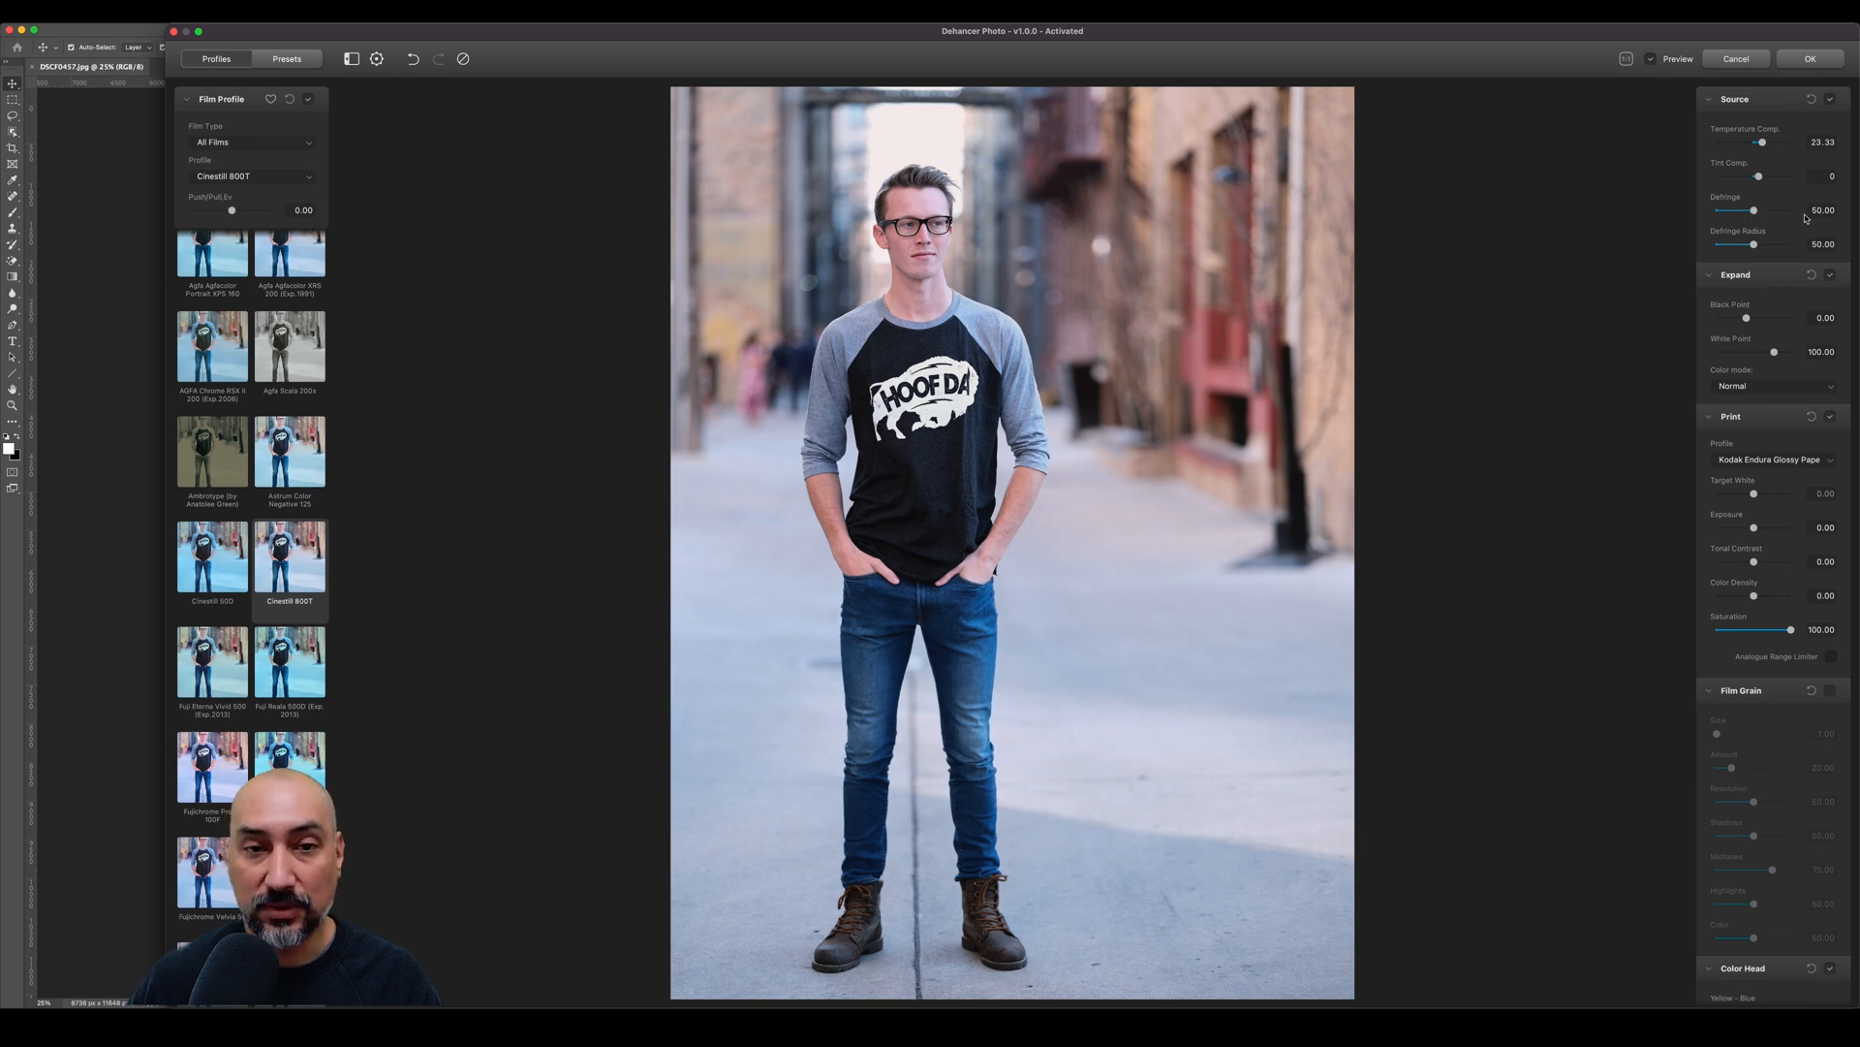
Try the source Defringe at its minimum and at 100, and set it back to 50.
{"action": "left_click_drag", "start_coordinate": [1764, 215], "coordinate": [1688, 216]}
{"action": "left_click_drag", "start_coordinate": [1718, 212], "coordinate": [1817, 212]}
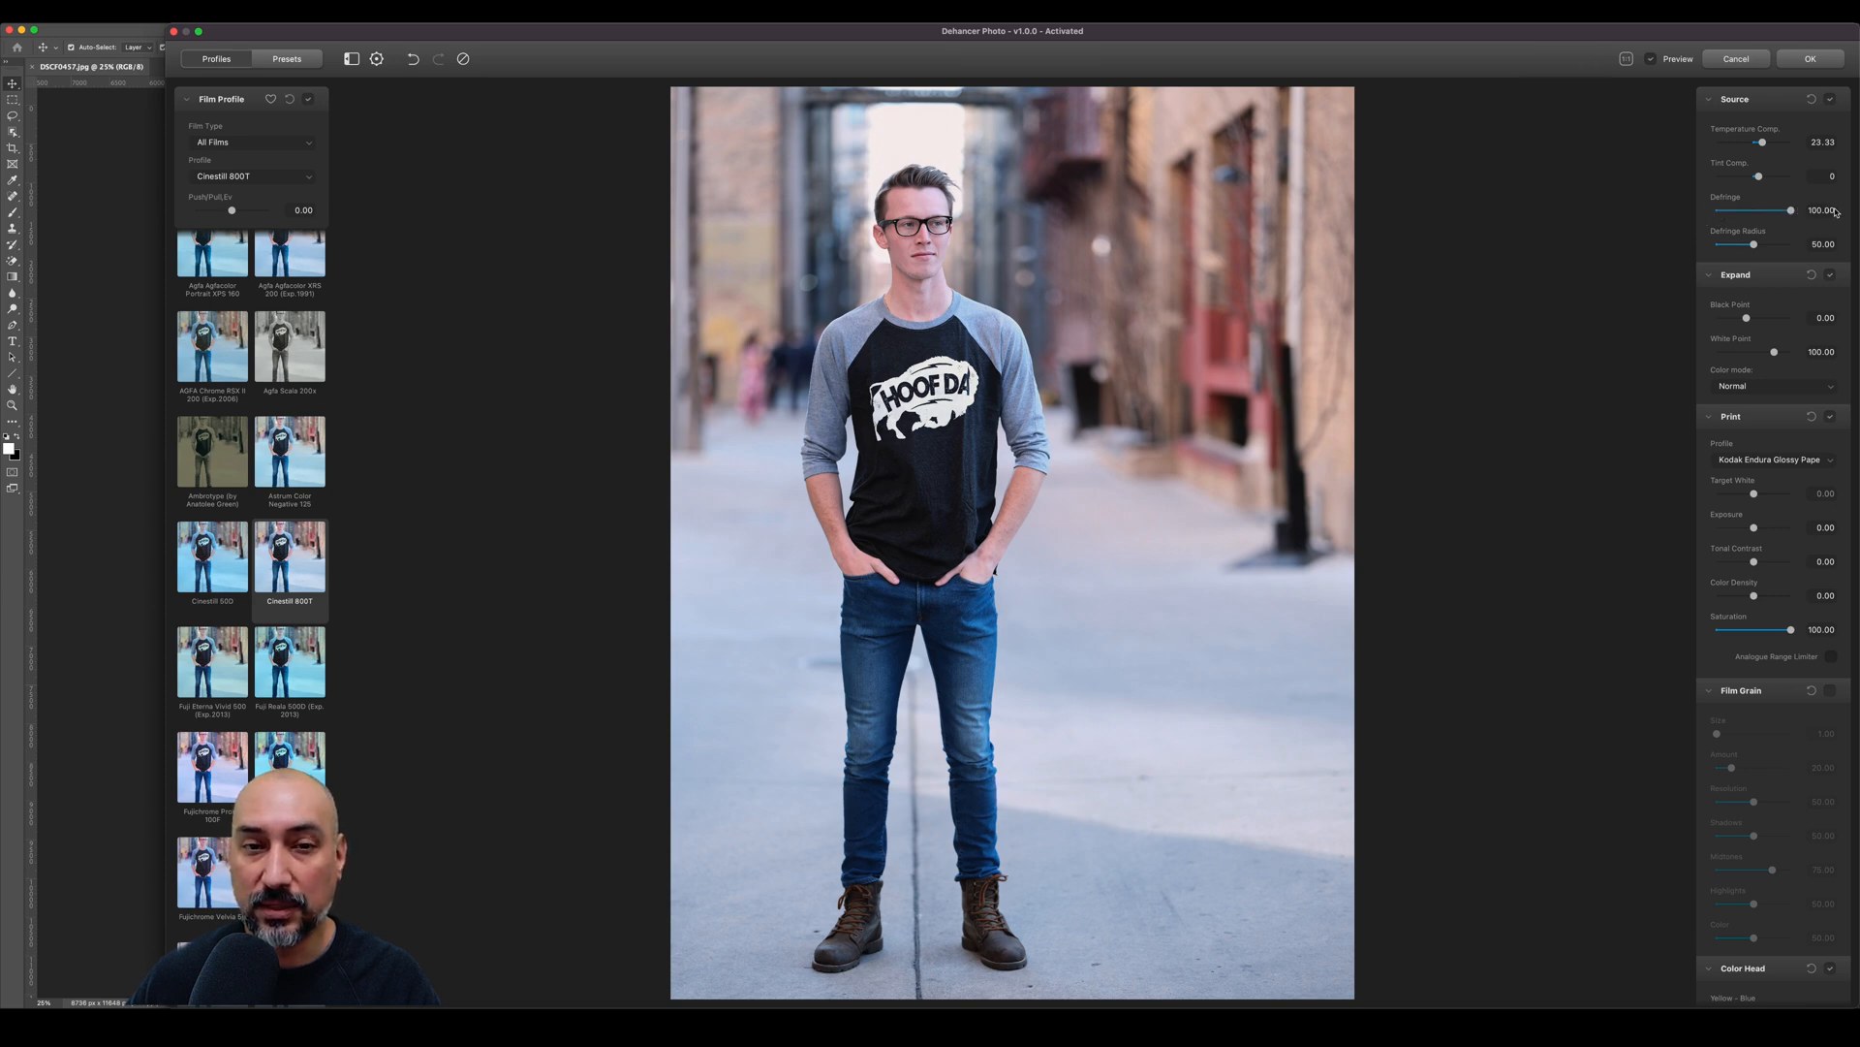
{"action": "left_click_drag", "start_coordinate": [1802, 215], "coordinate": [1755, 212]}
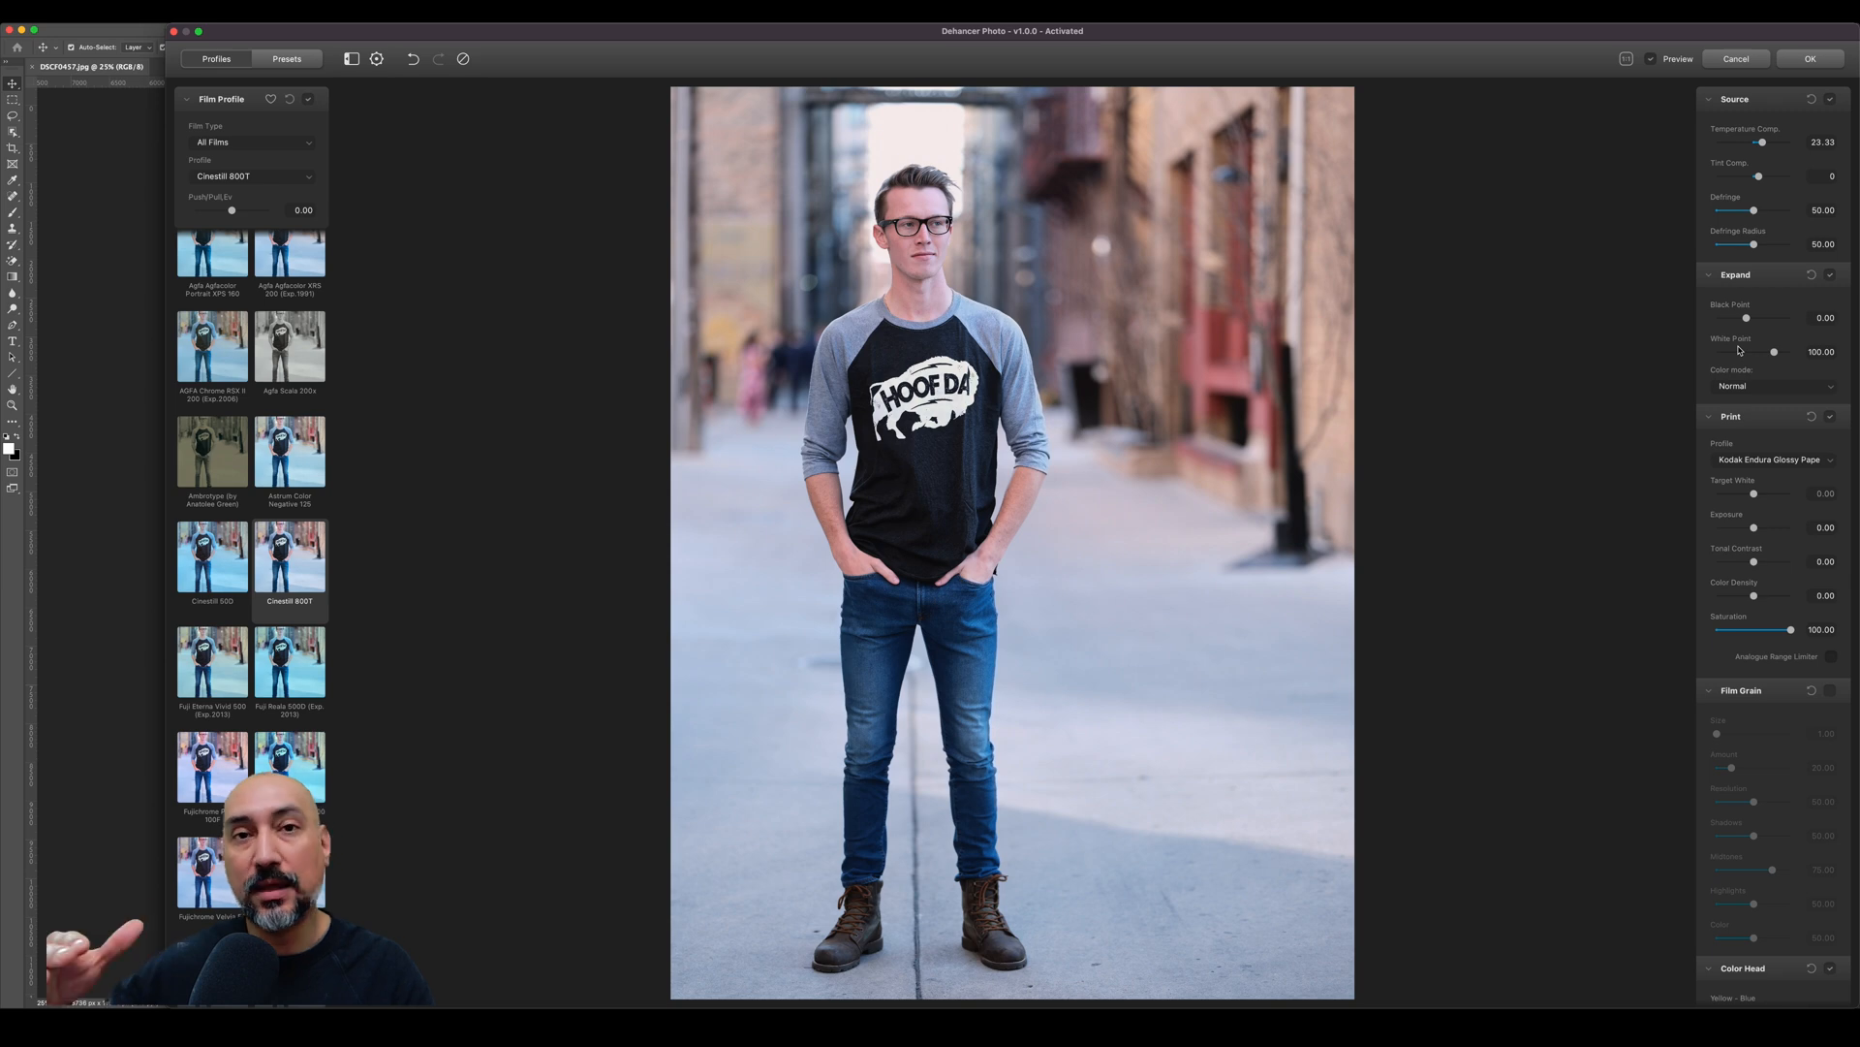
Try the Luma color mode for Expand and set it back to Normal.
{"action": "left_click", "coordinate": [1768, 387]}
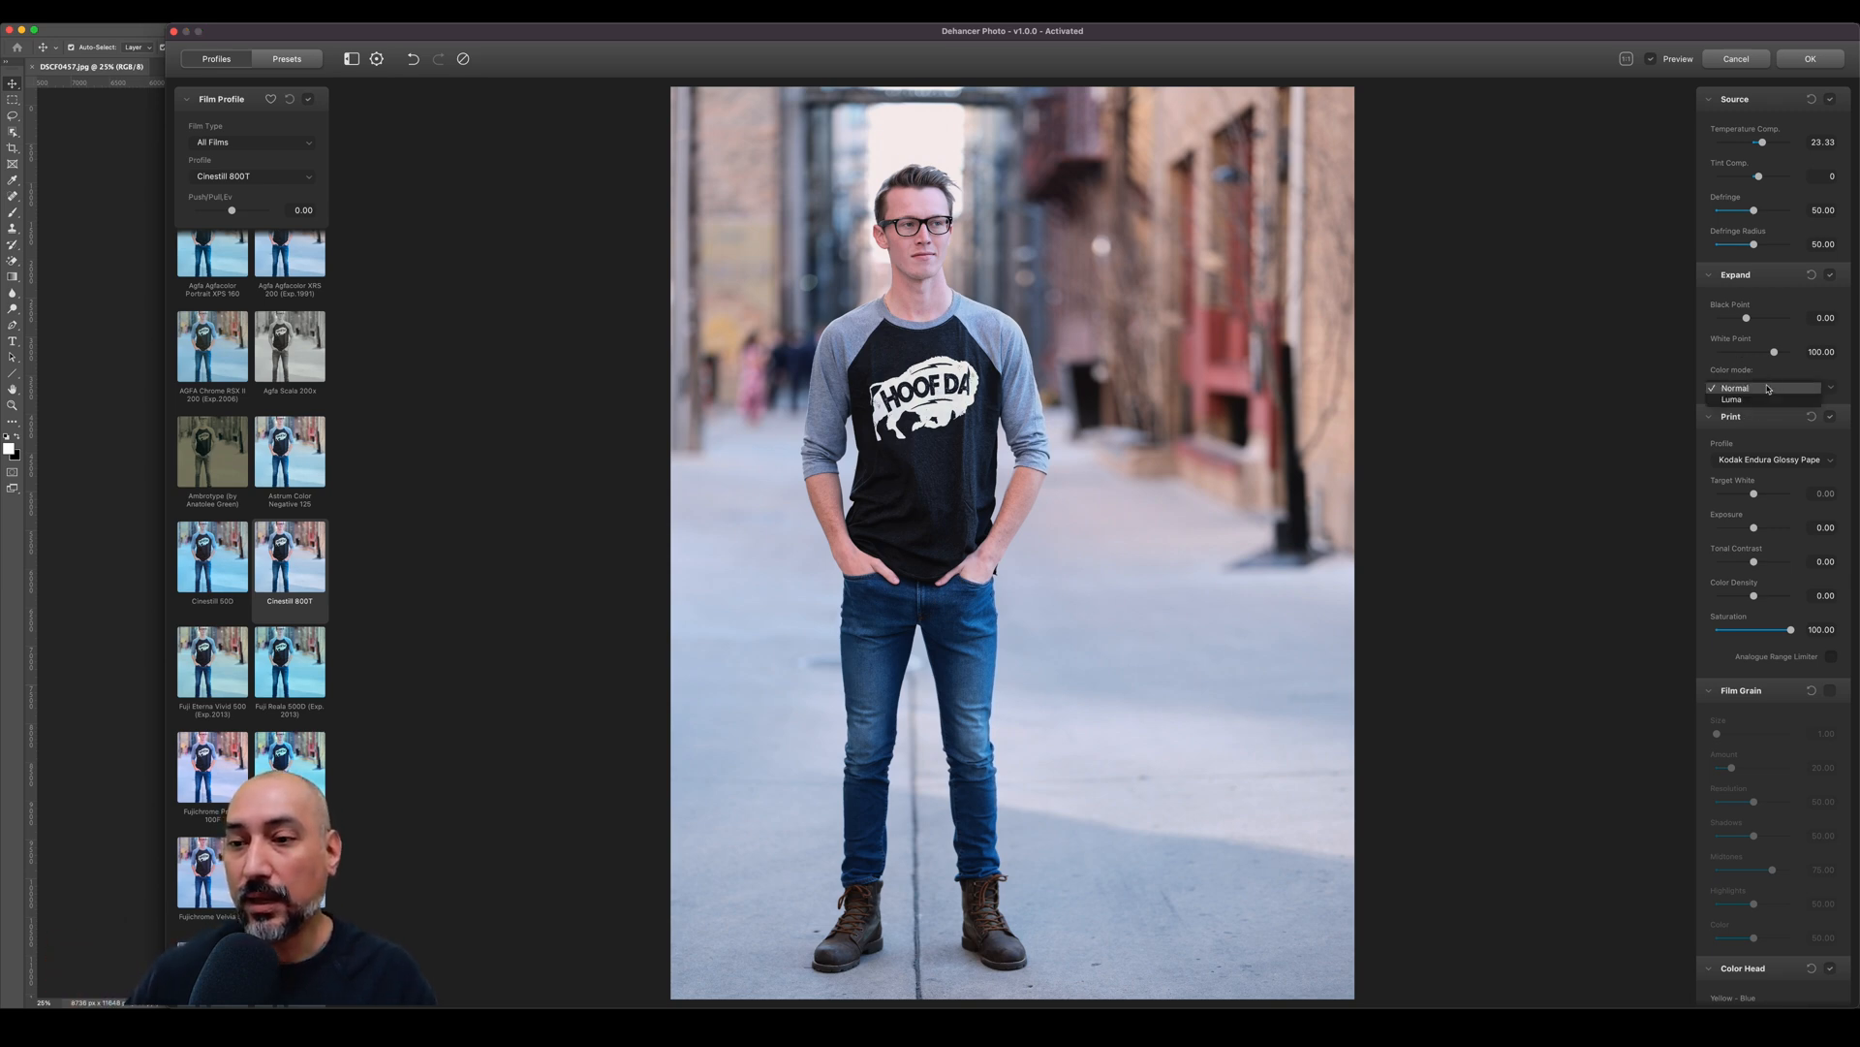
{"action": "left_click", "coordinate": [1744, 399]}
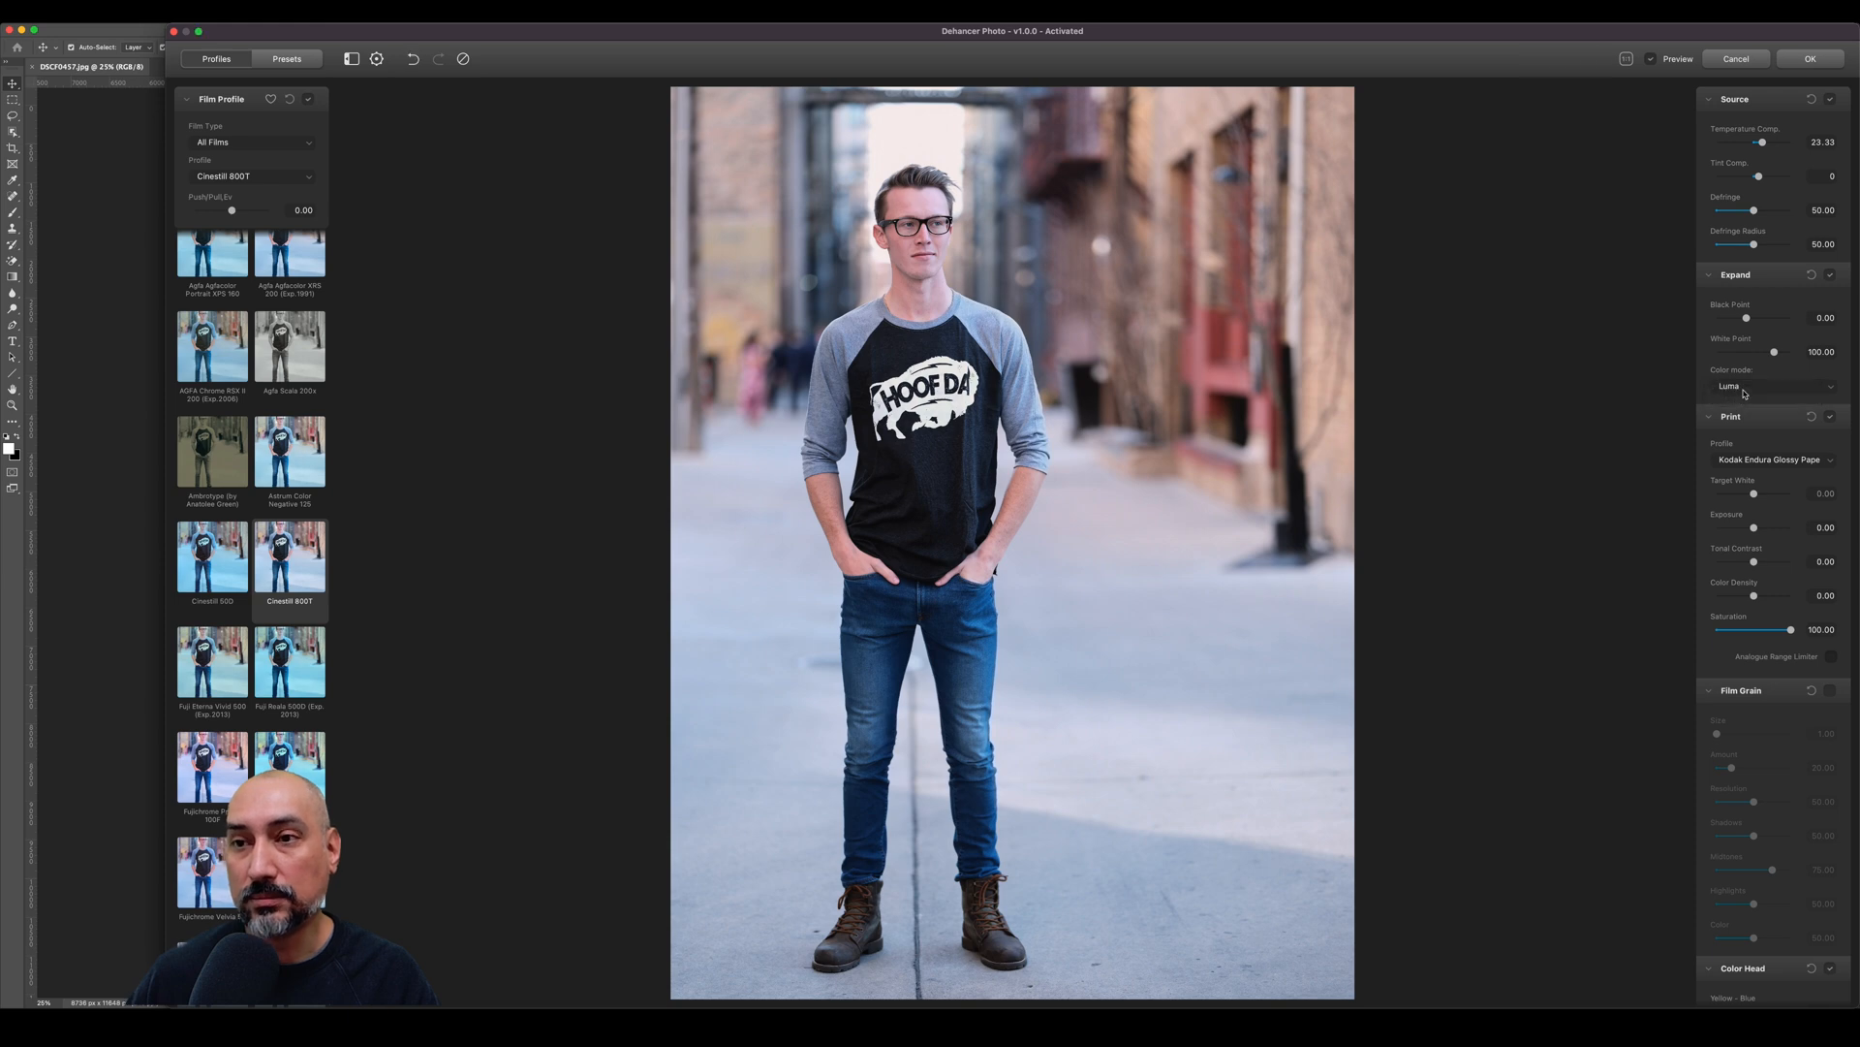
{"action": "left_click", "coordinate": [1762, 386]}
{"action": "left_click", "coordinate": [1754, 377]}
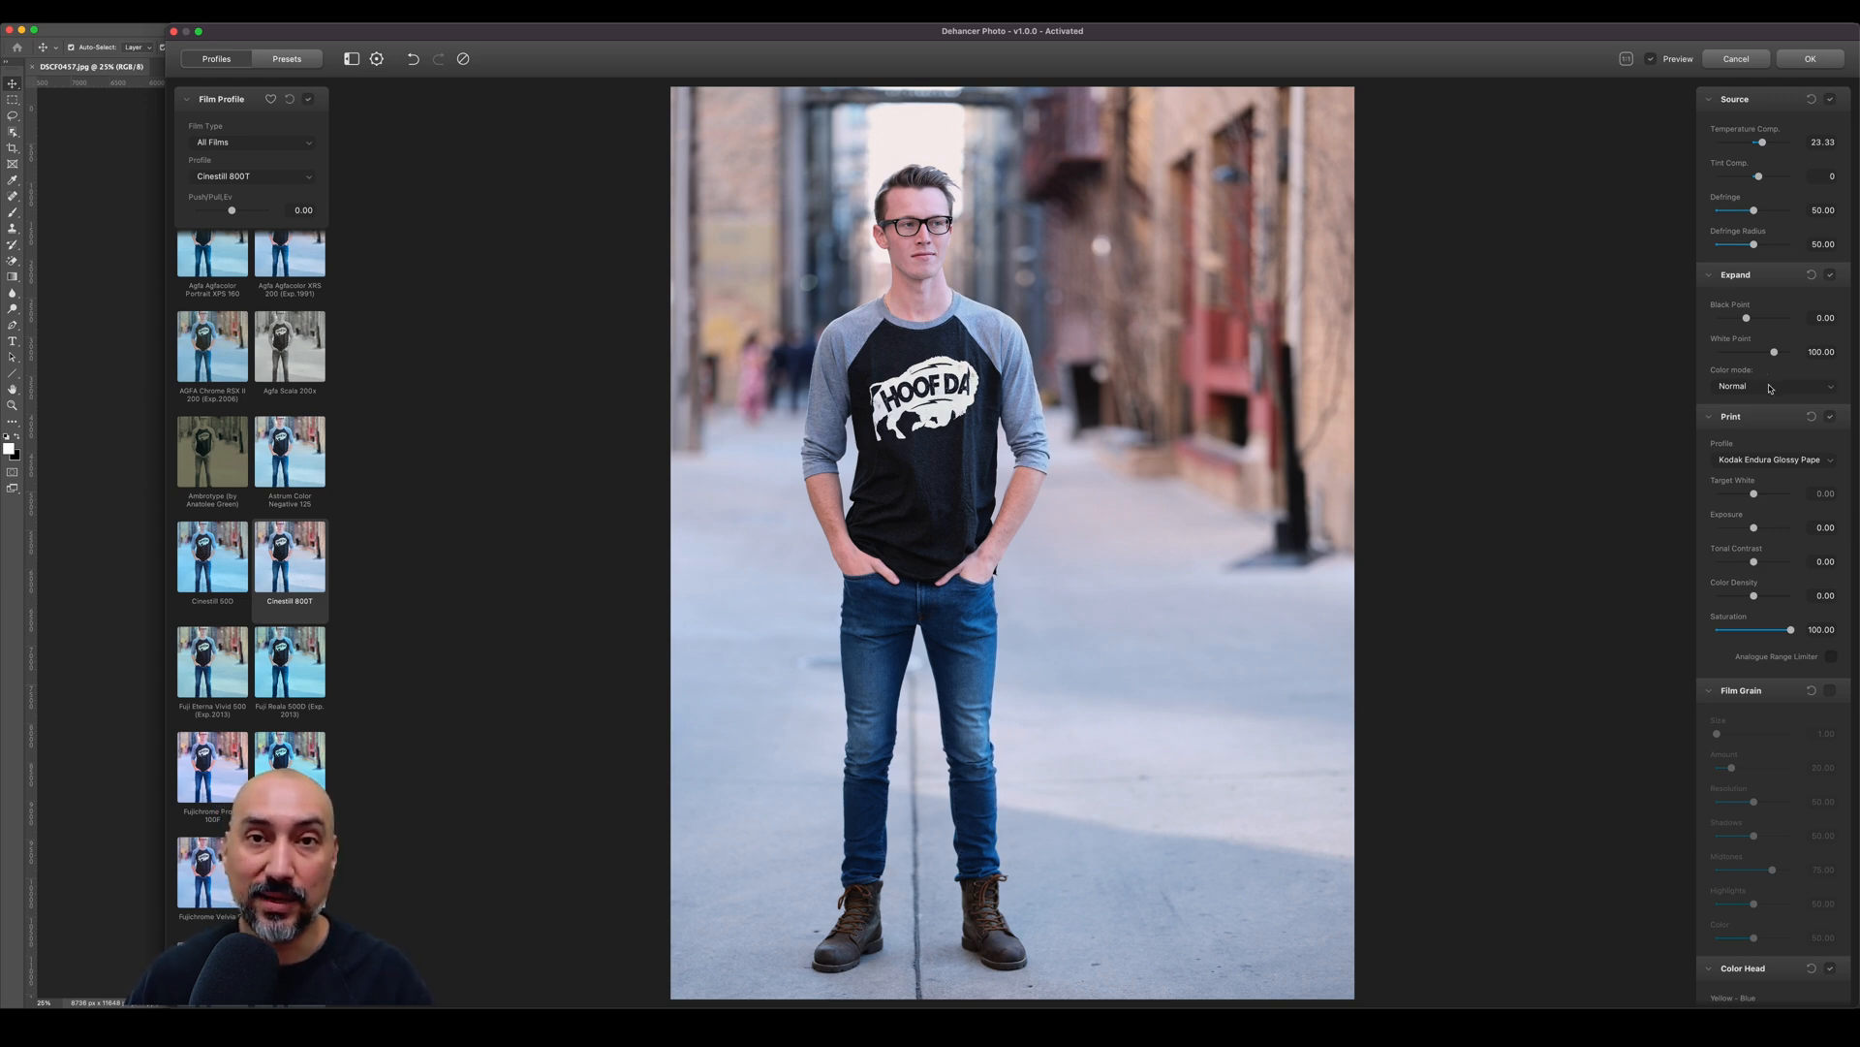
Try the Kodak 2383 Print Film, Cineon Film Log and Linear print profiles, and switch back to Kodak Endura Glossy Paper.
{"action": "scroll", "coordinate": [1772, 413], "scroll_direction": "down", "scroll_amount": 5}
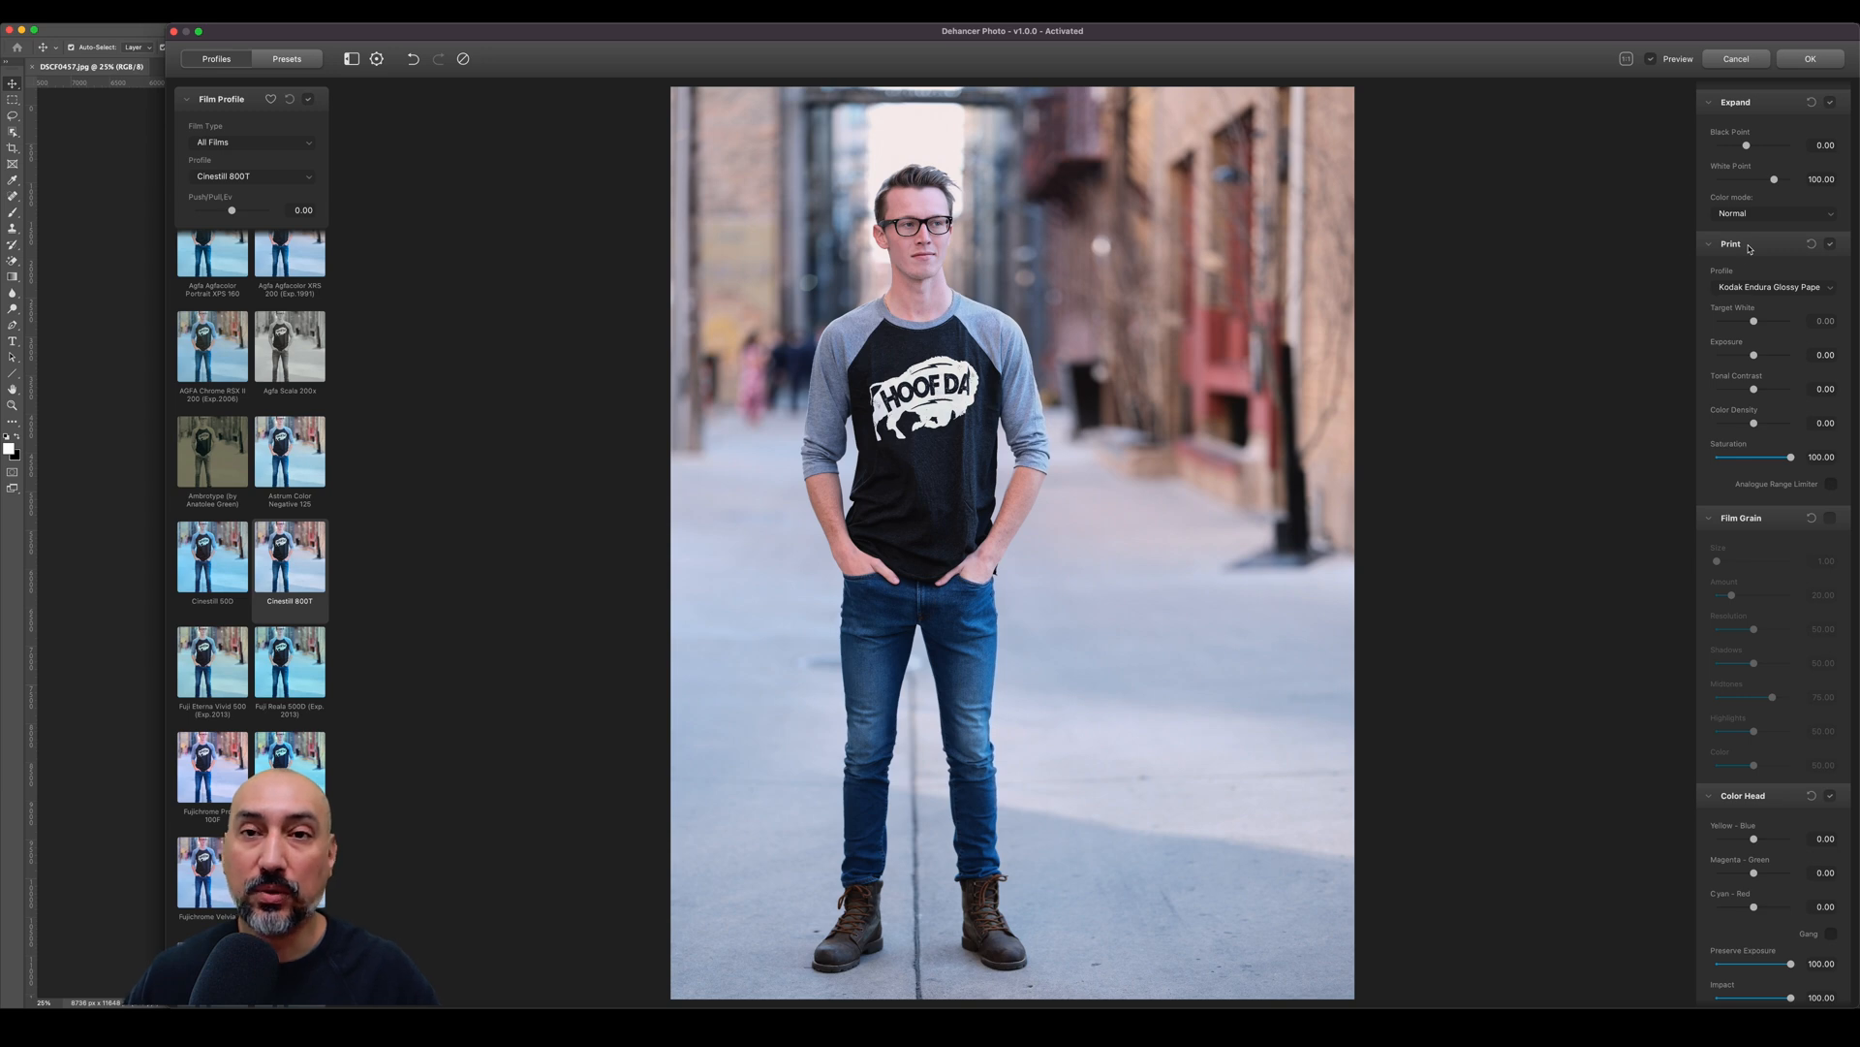
{"action": "left_click", "coordinate": [1770, 289]}
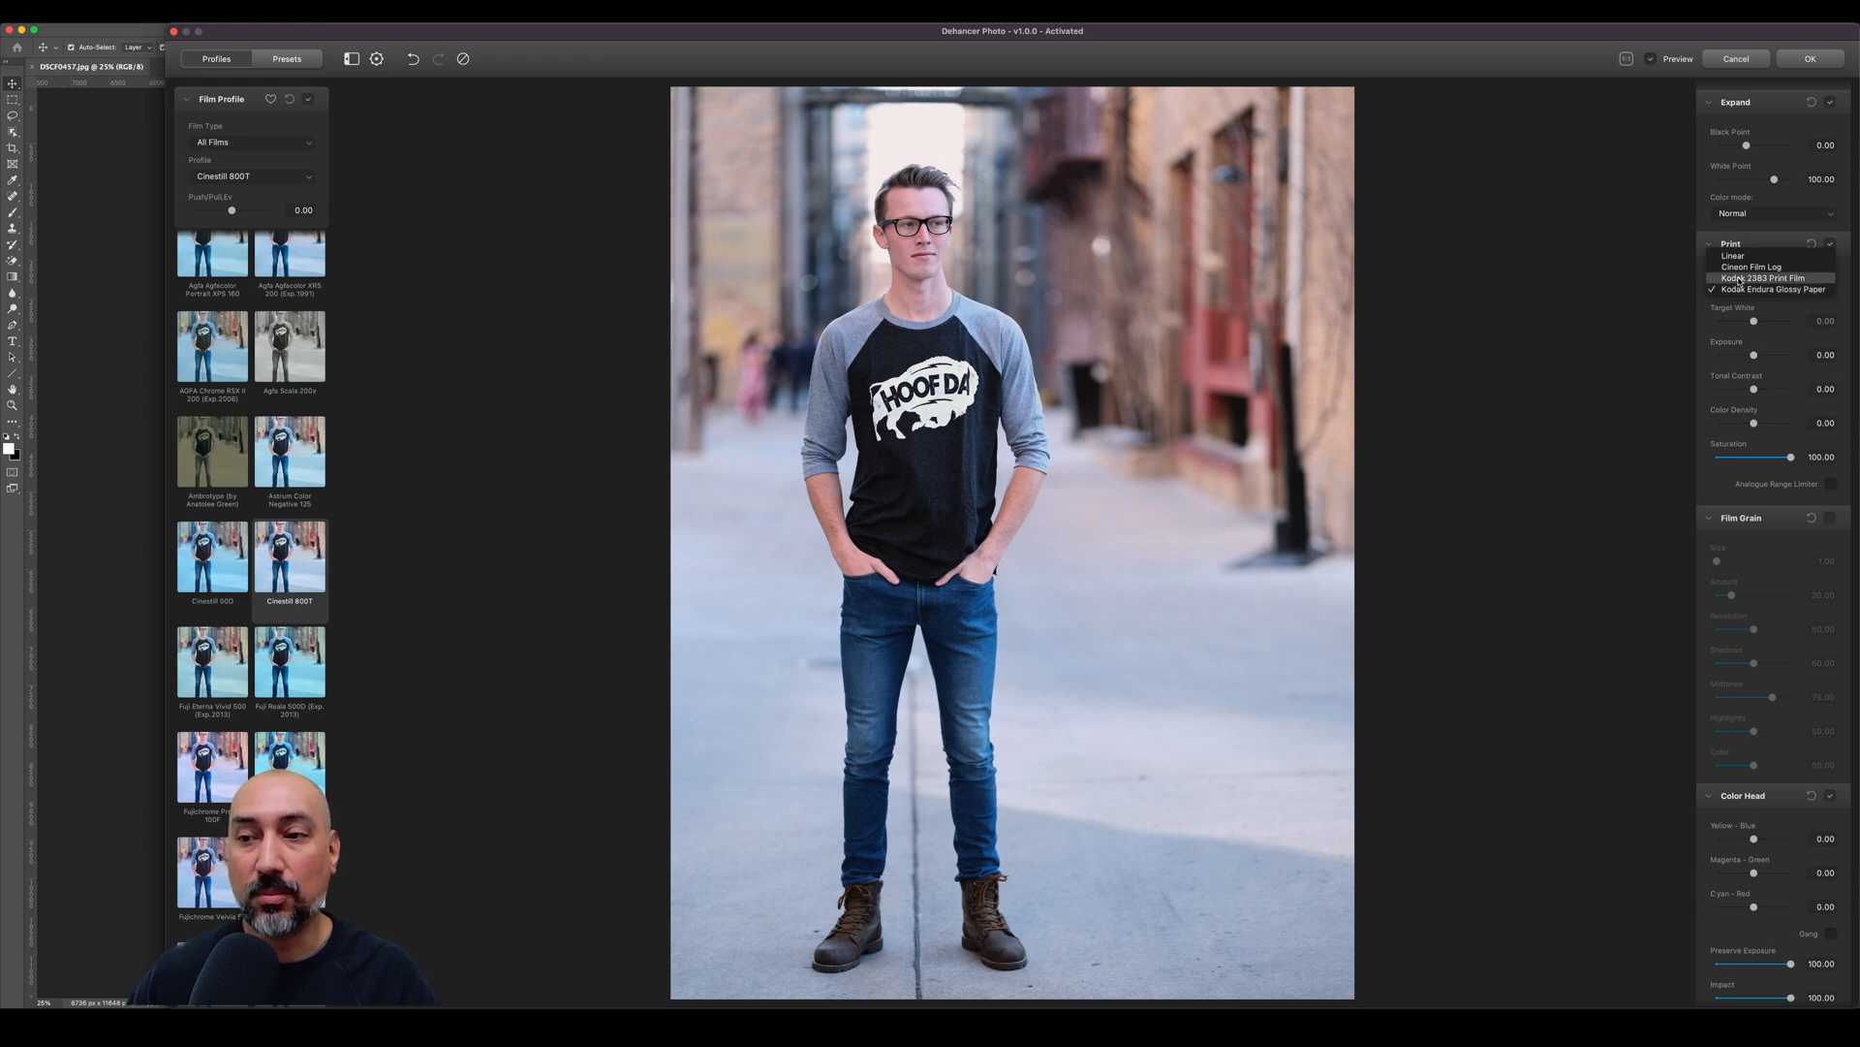
{"action": "left_click", "coordinate": [1745, 279]}
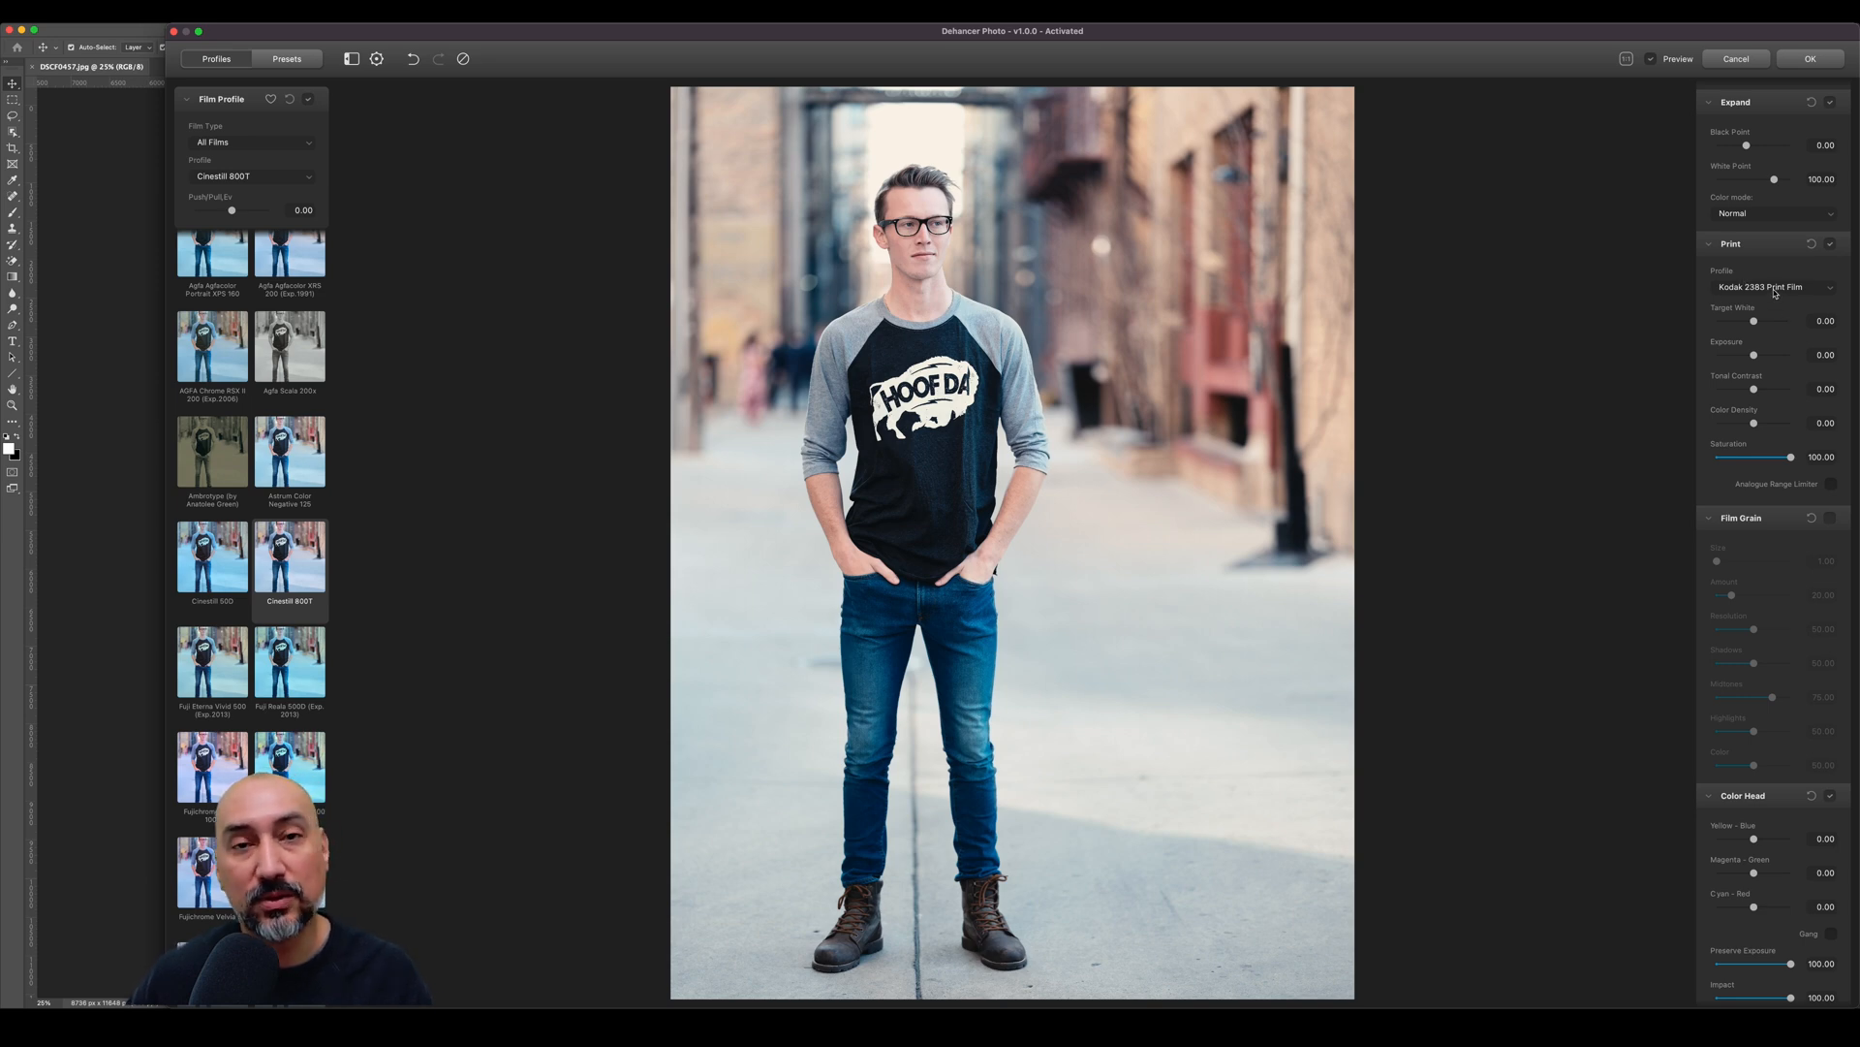
{"action": "left_click", "coordinate": [1773, 291]}
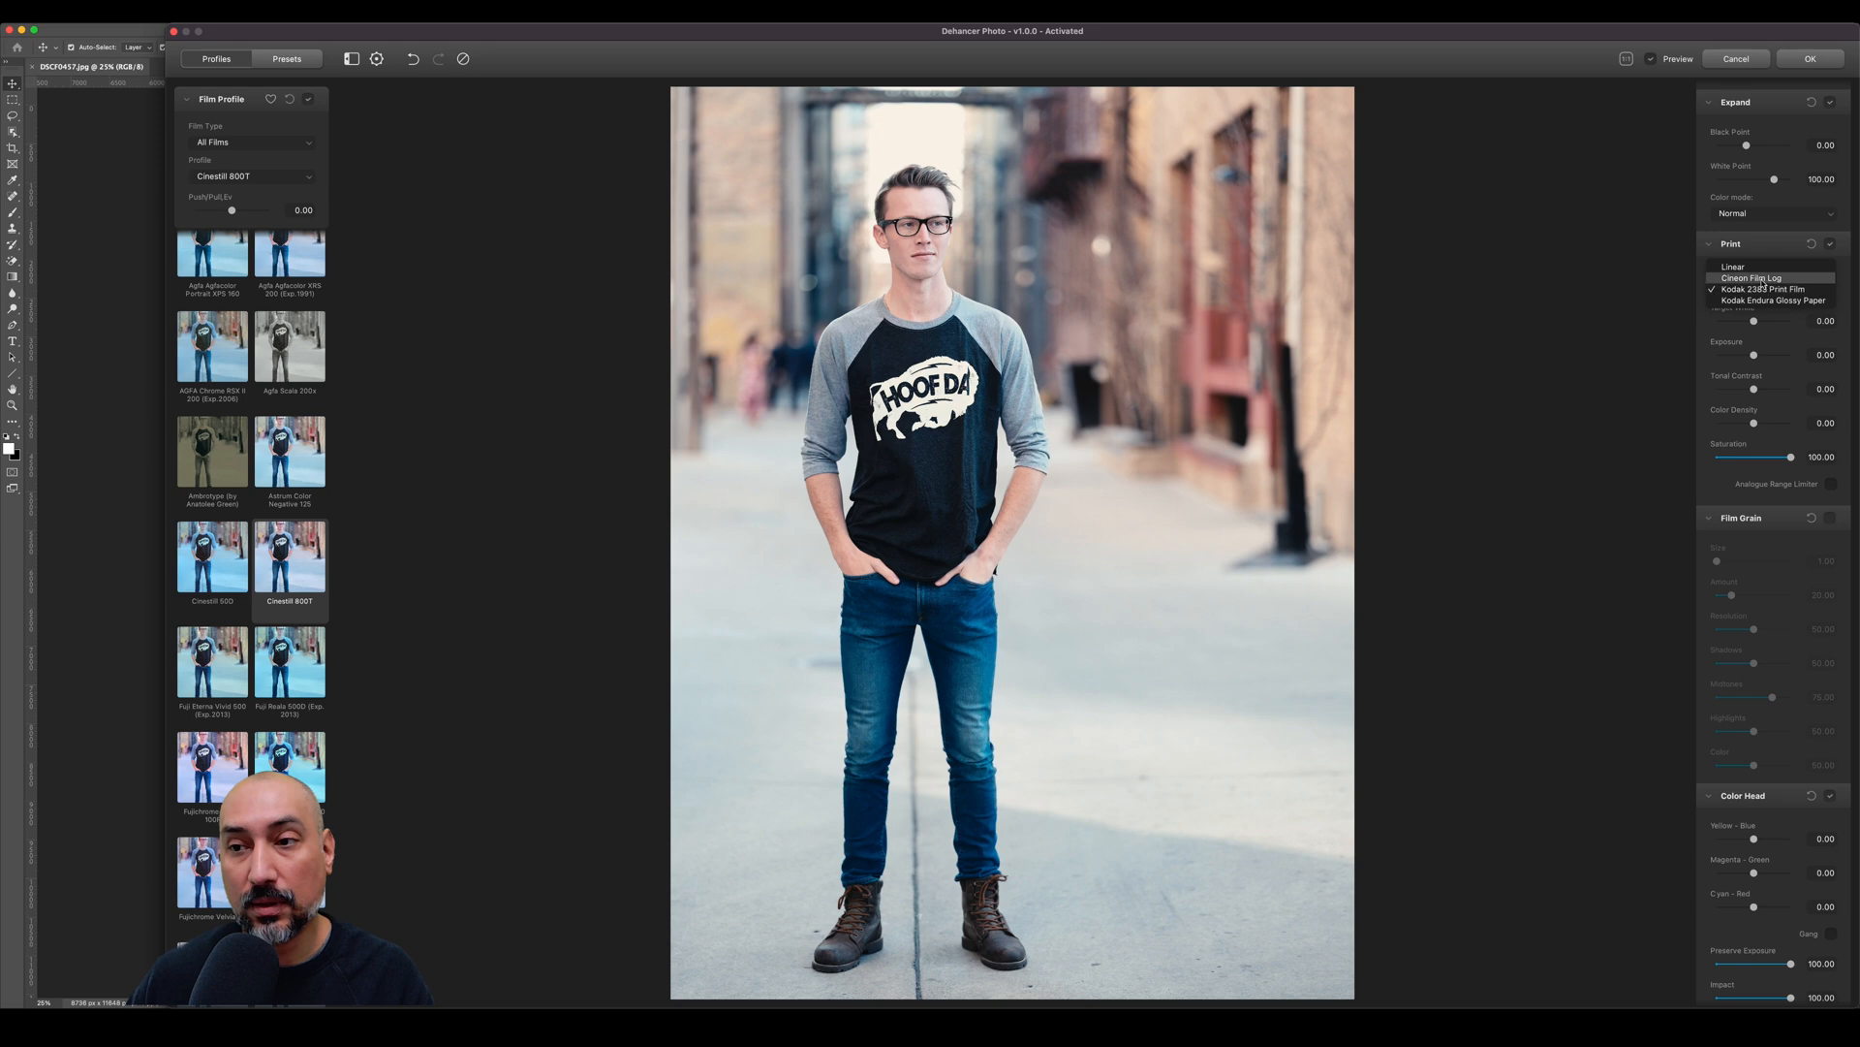
{"action": "left_click", "coordinate": [1763, 279]}
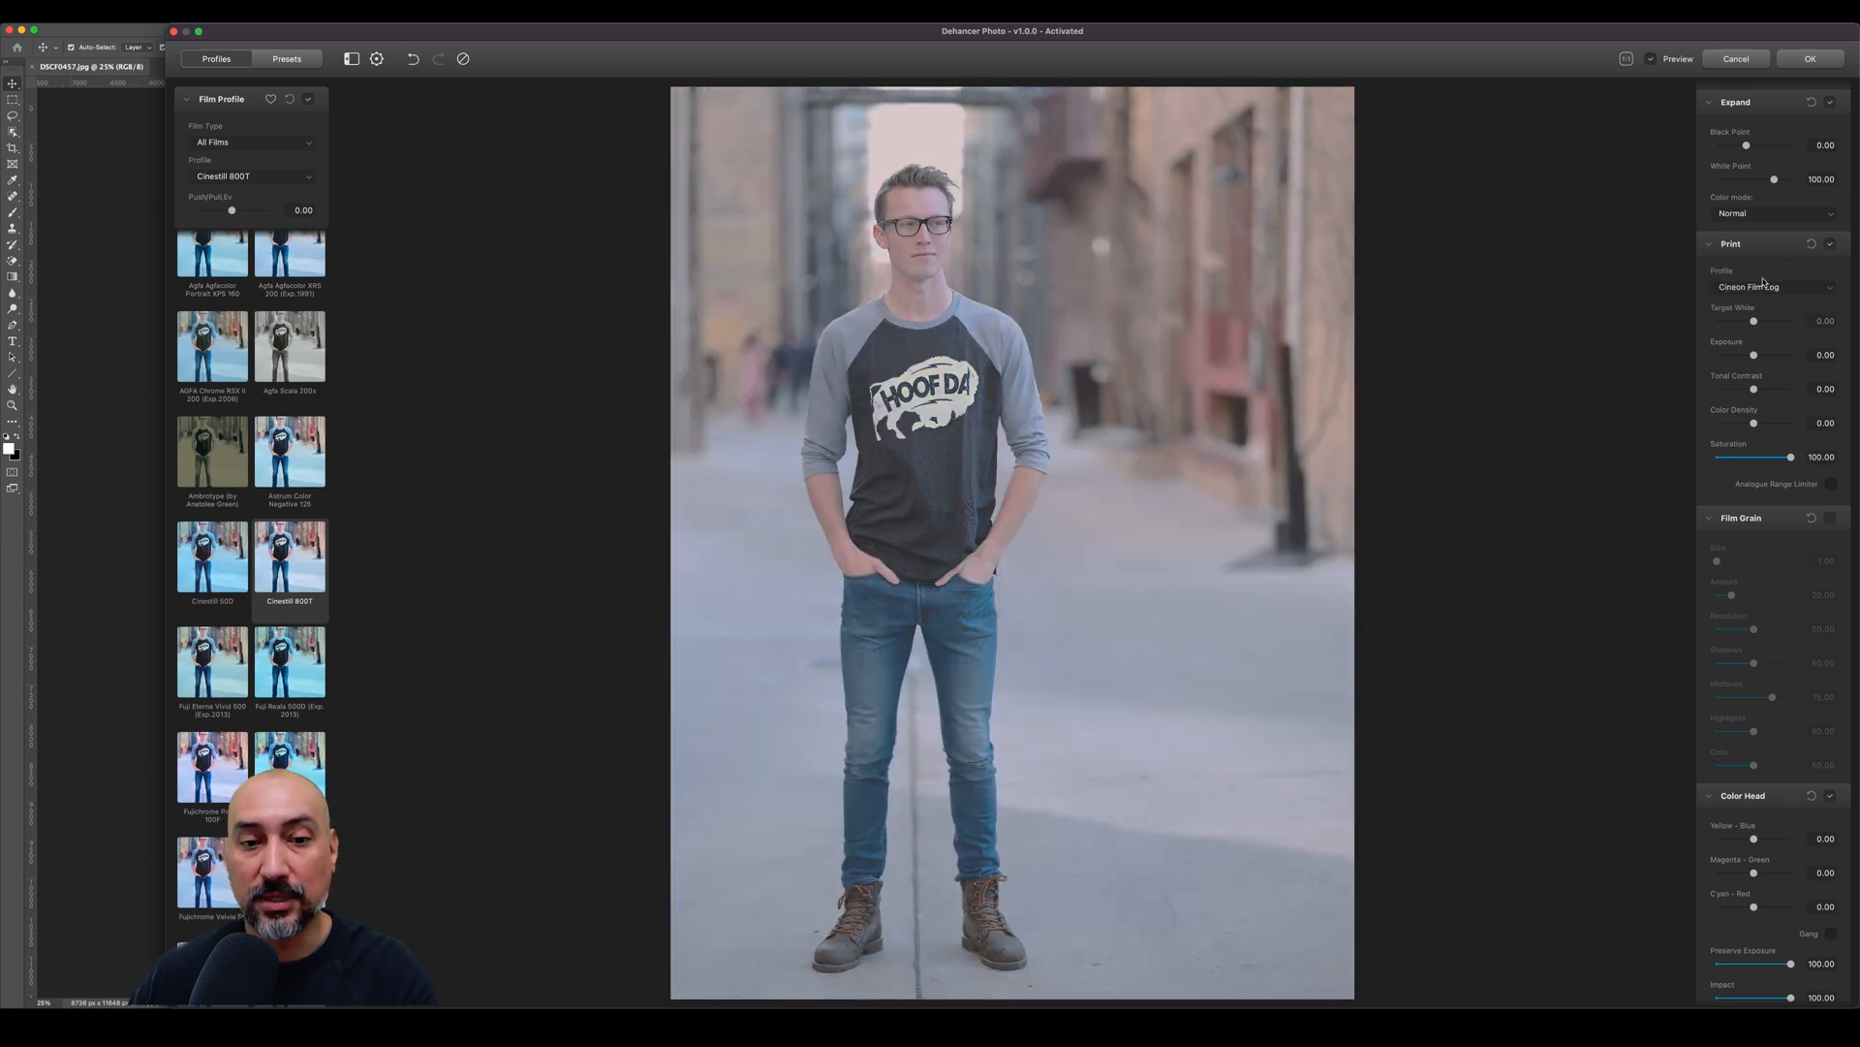
{"action": "left_click", "coordinate": [1759, 286]}
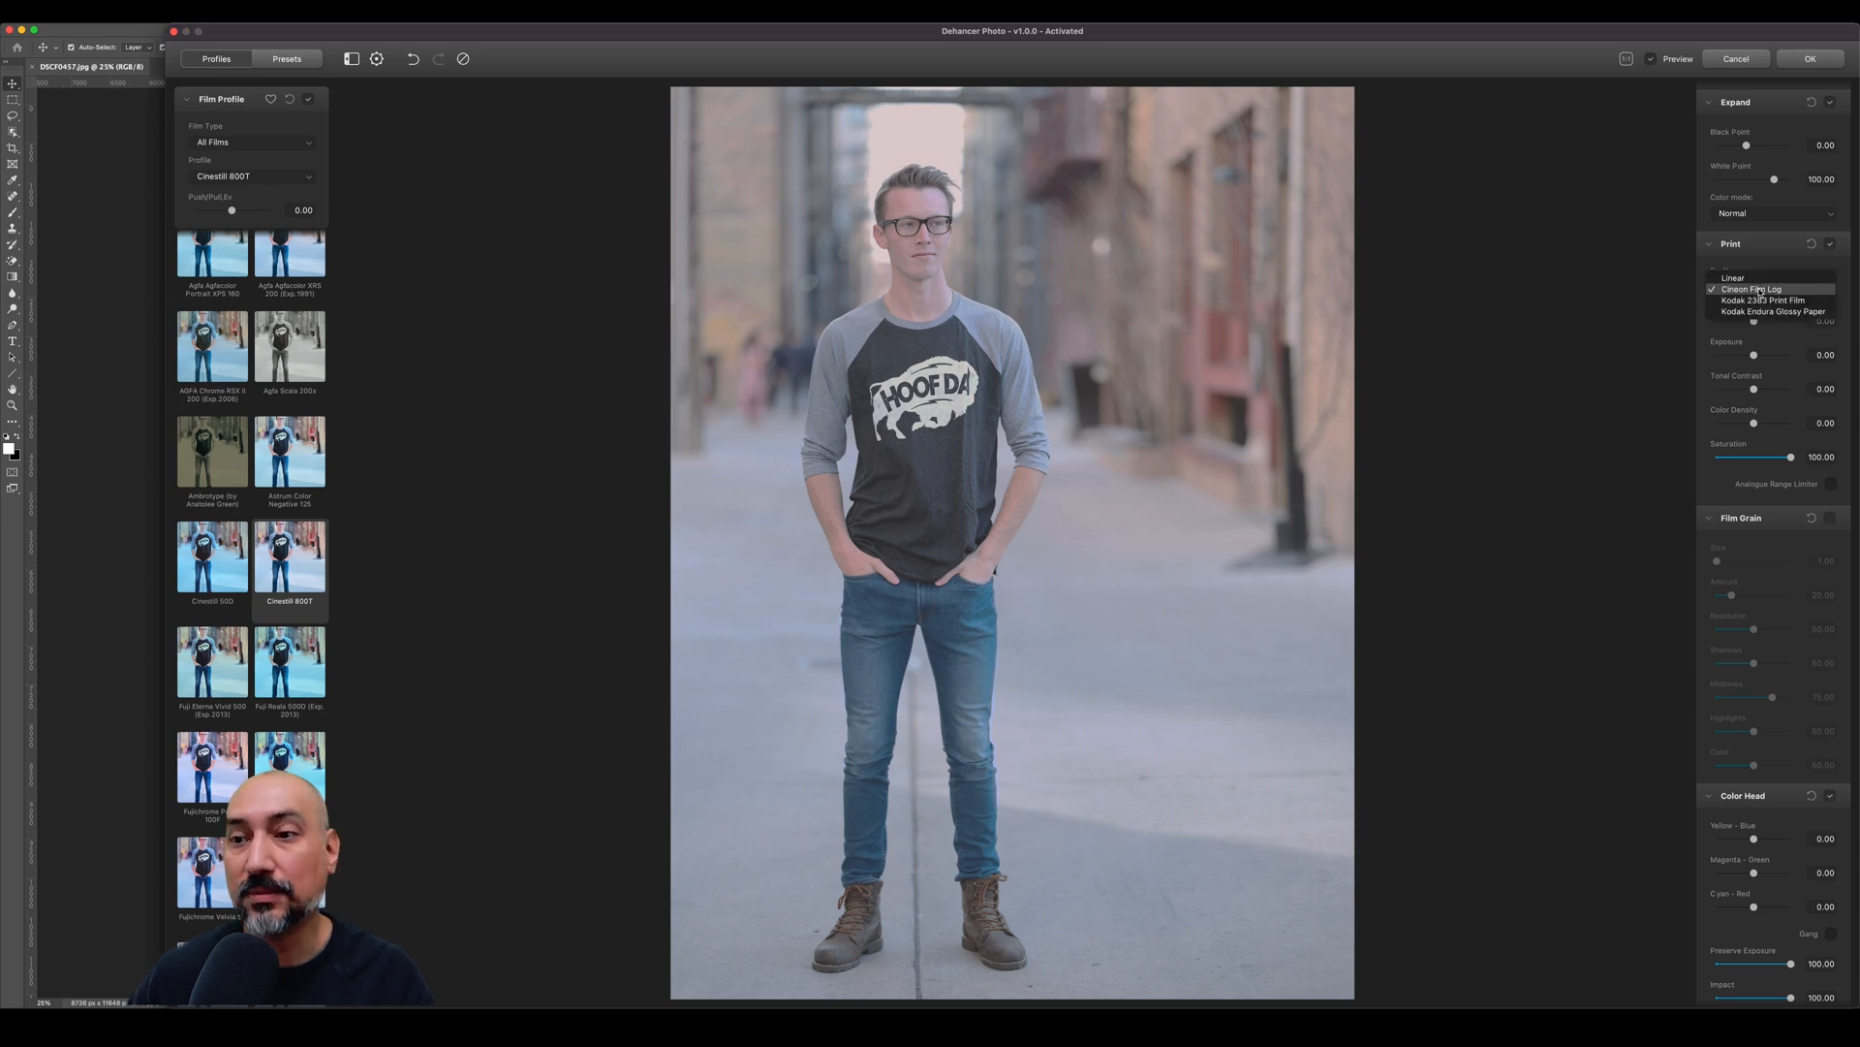
{"action": "left_click", "coordinate": [1752, 279]}
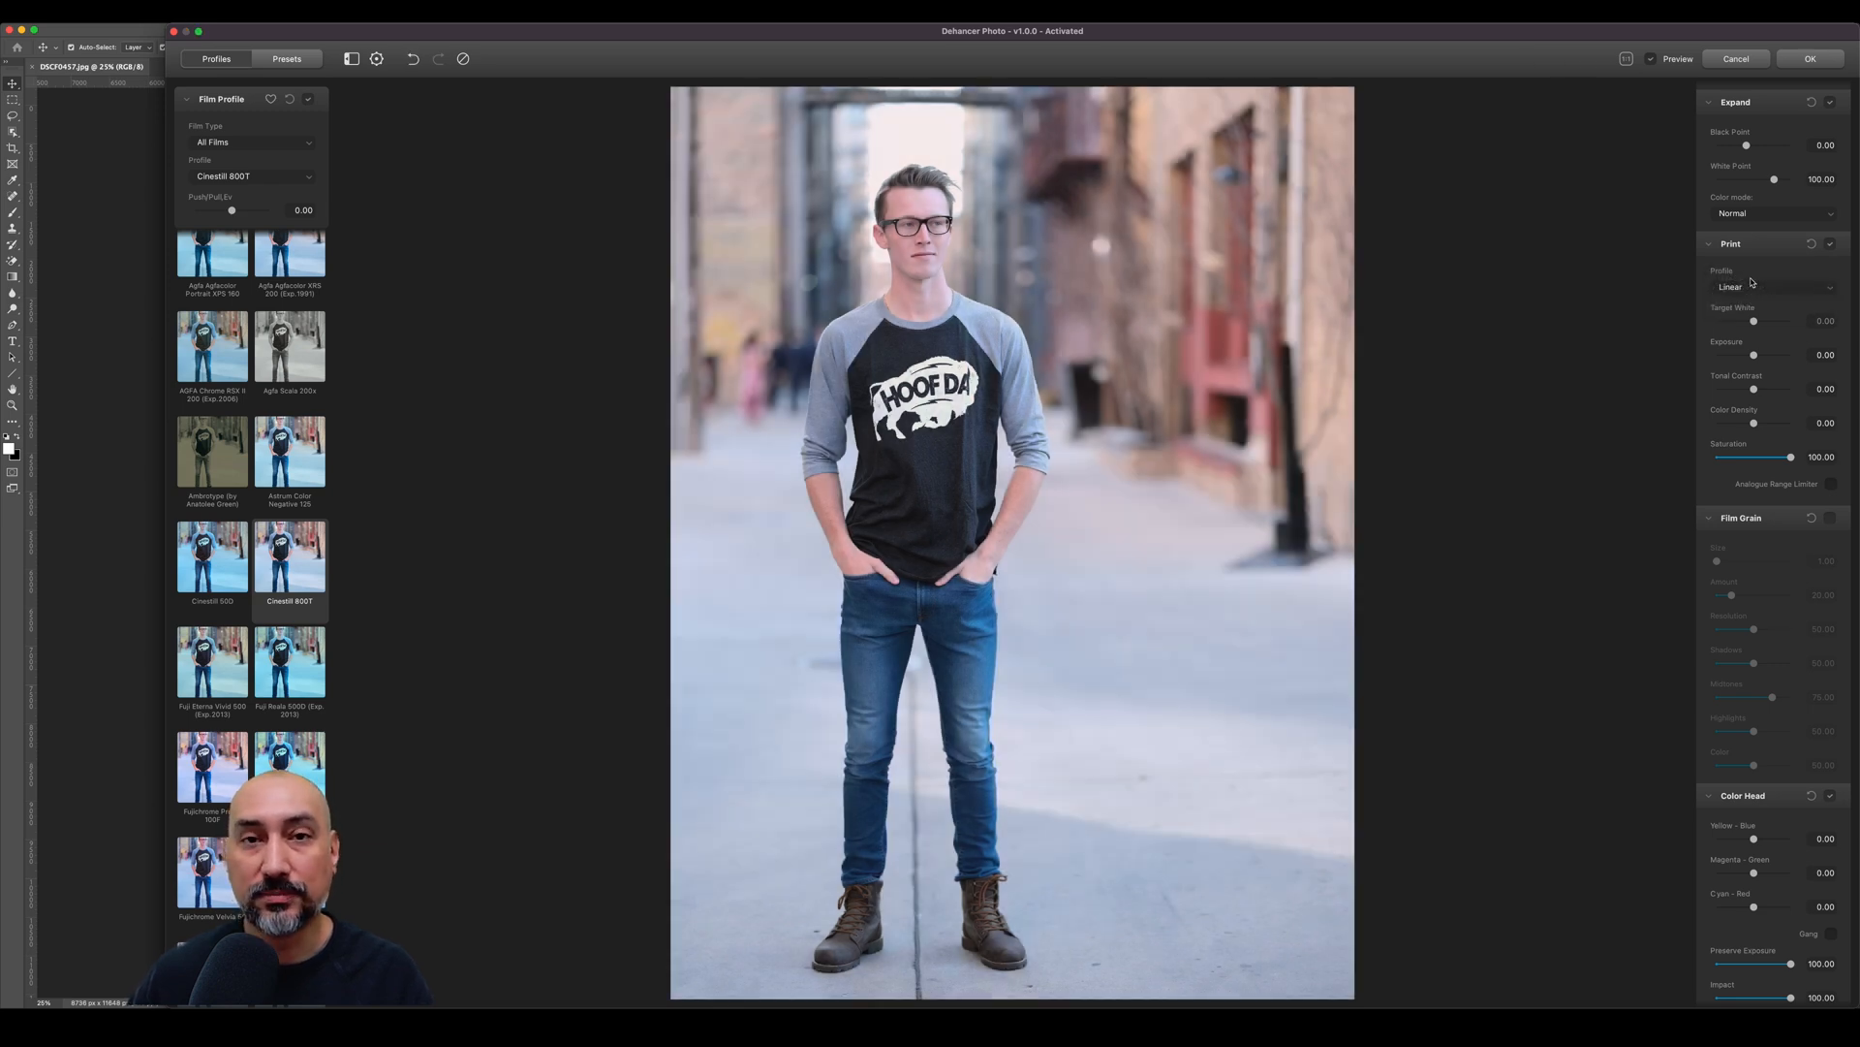
{"action": "left_click", "coordinate": [1754, 287]}
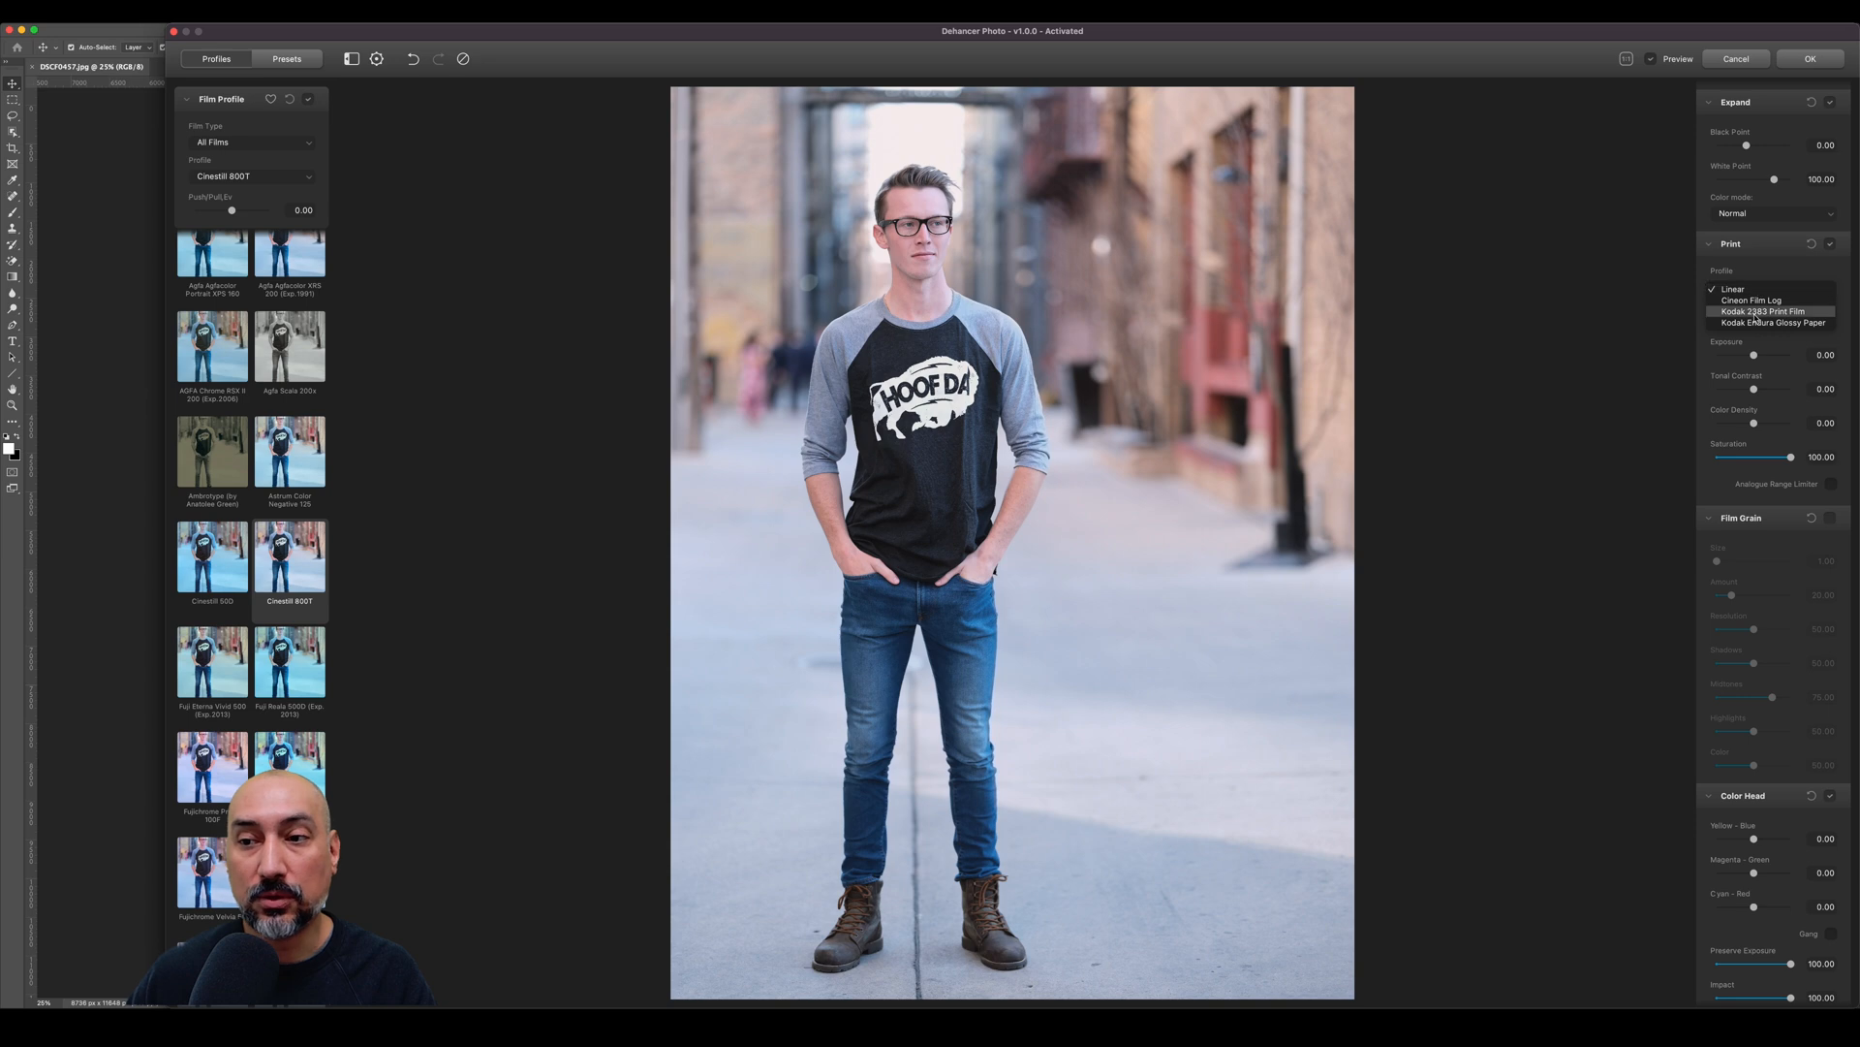
{"action": "left_click", "coordinate": [1754, 323]}
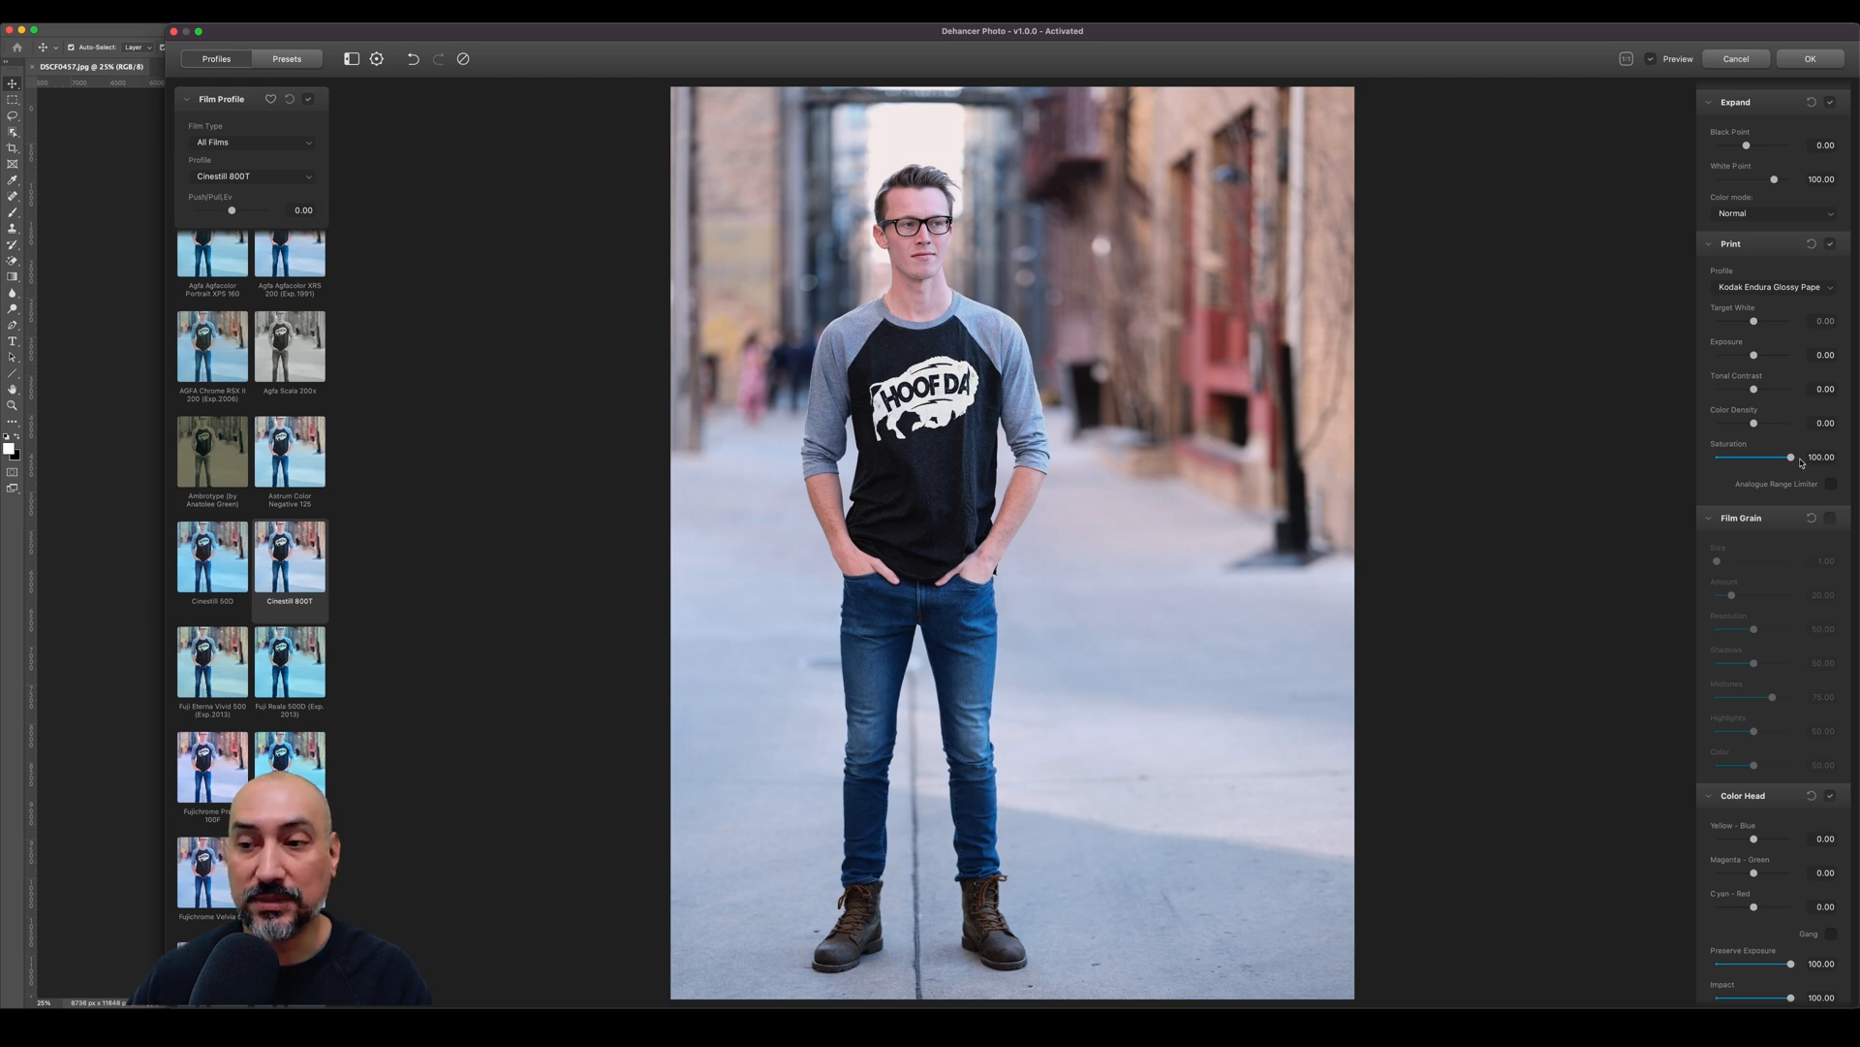
Keep the print saturation at 100, compare the photo with and without the Analogue Range Limiter, and leave the limiter enabled.
{"action": "left_click_drag", "start_coordinate": [1792, 458], "coordinate": [1830, 459]}
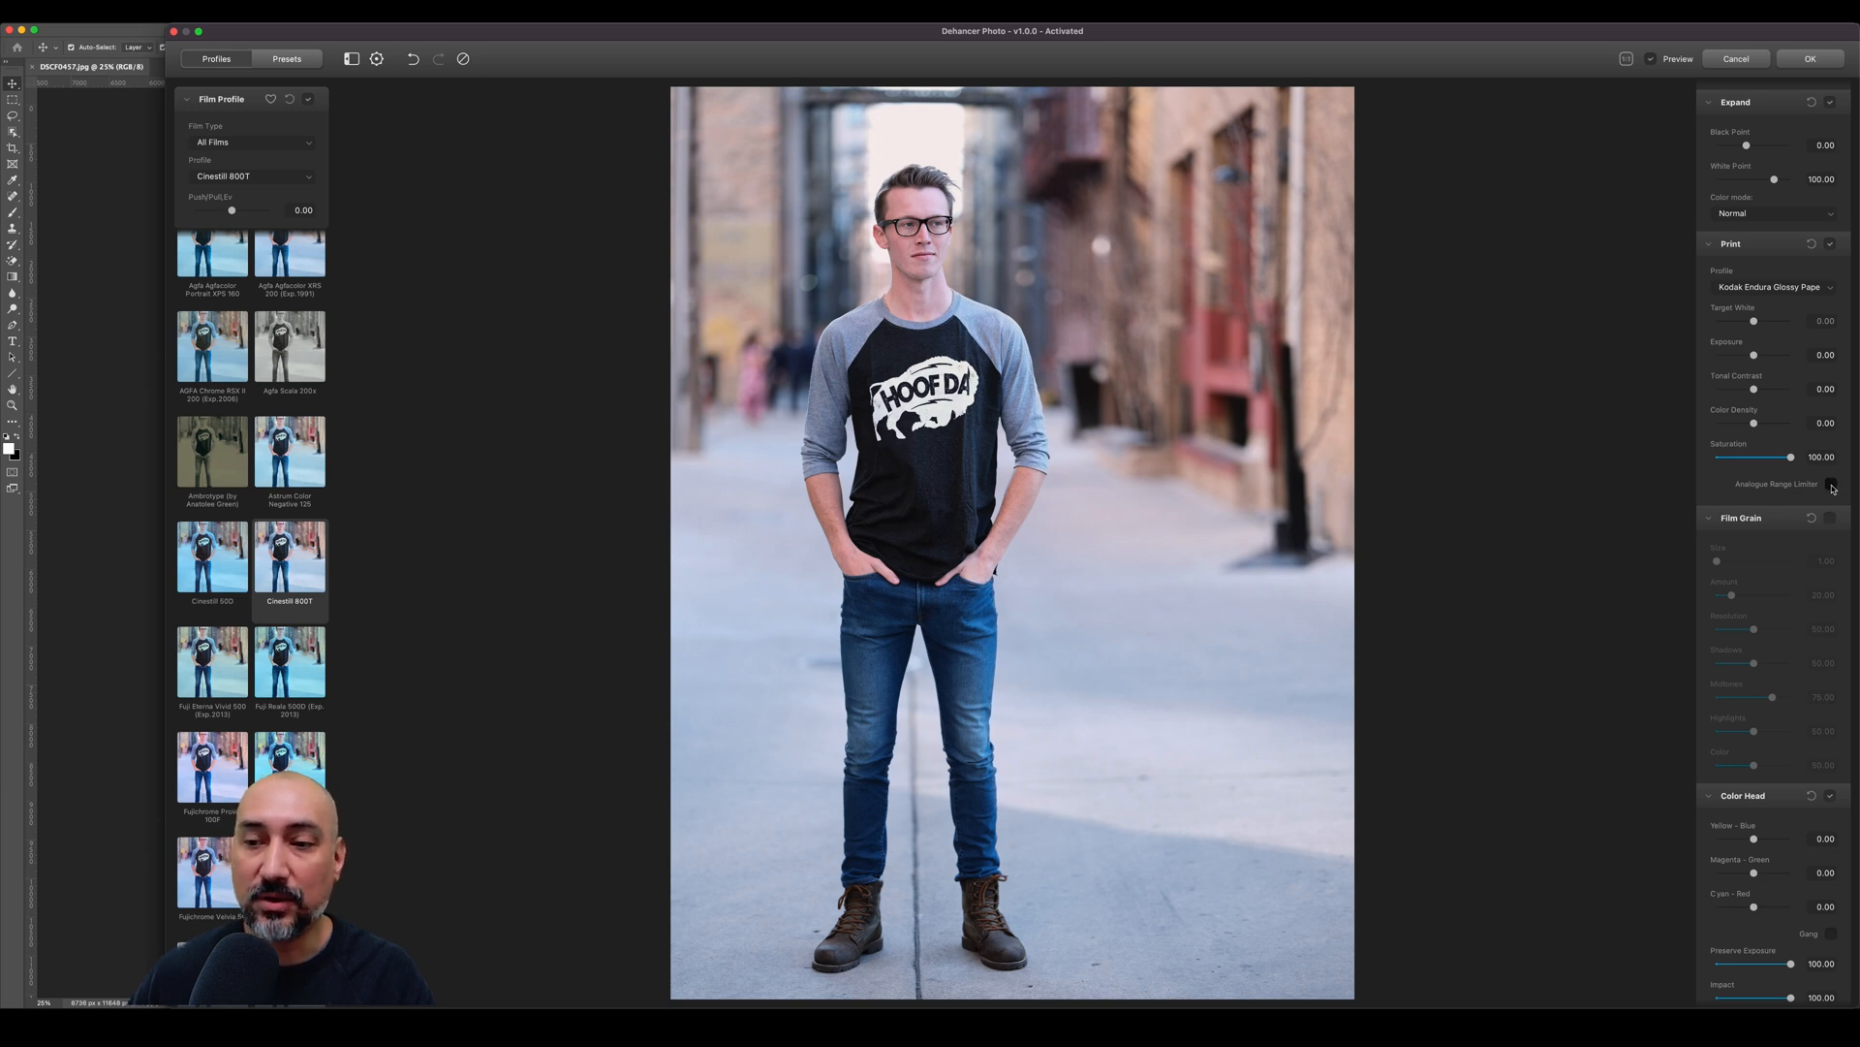
{"action": "left_click", "coordinate": [1832, 484]}
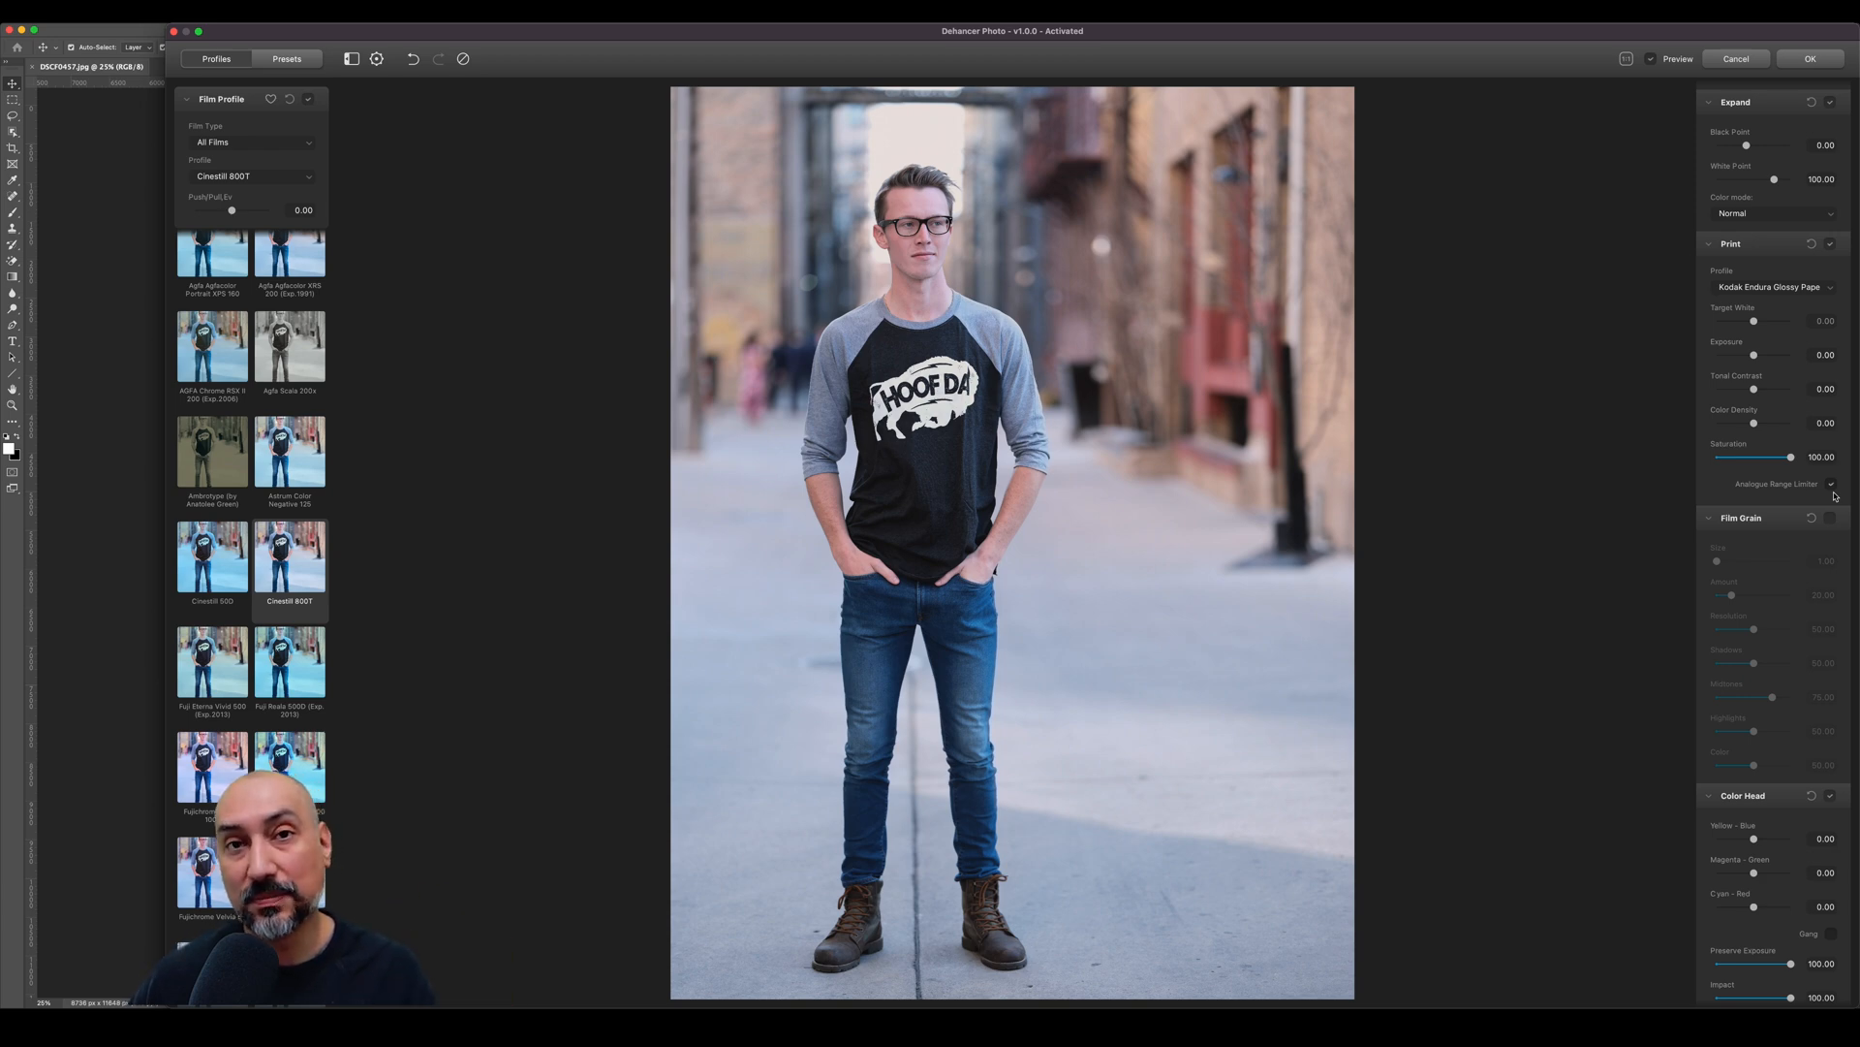
{"action": "left_click", "coordinate": [1833, 485]}
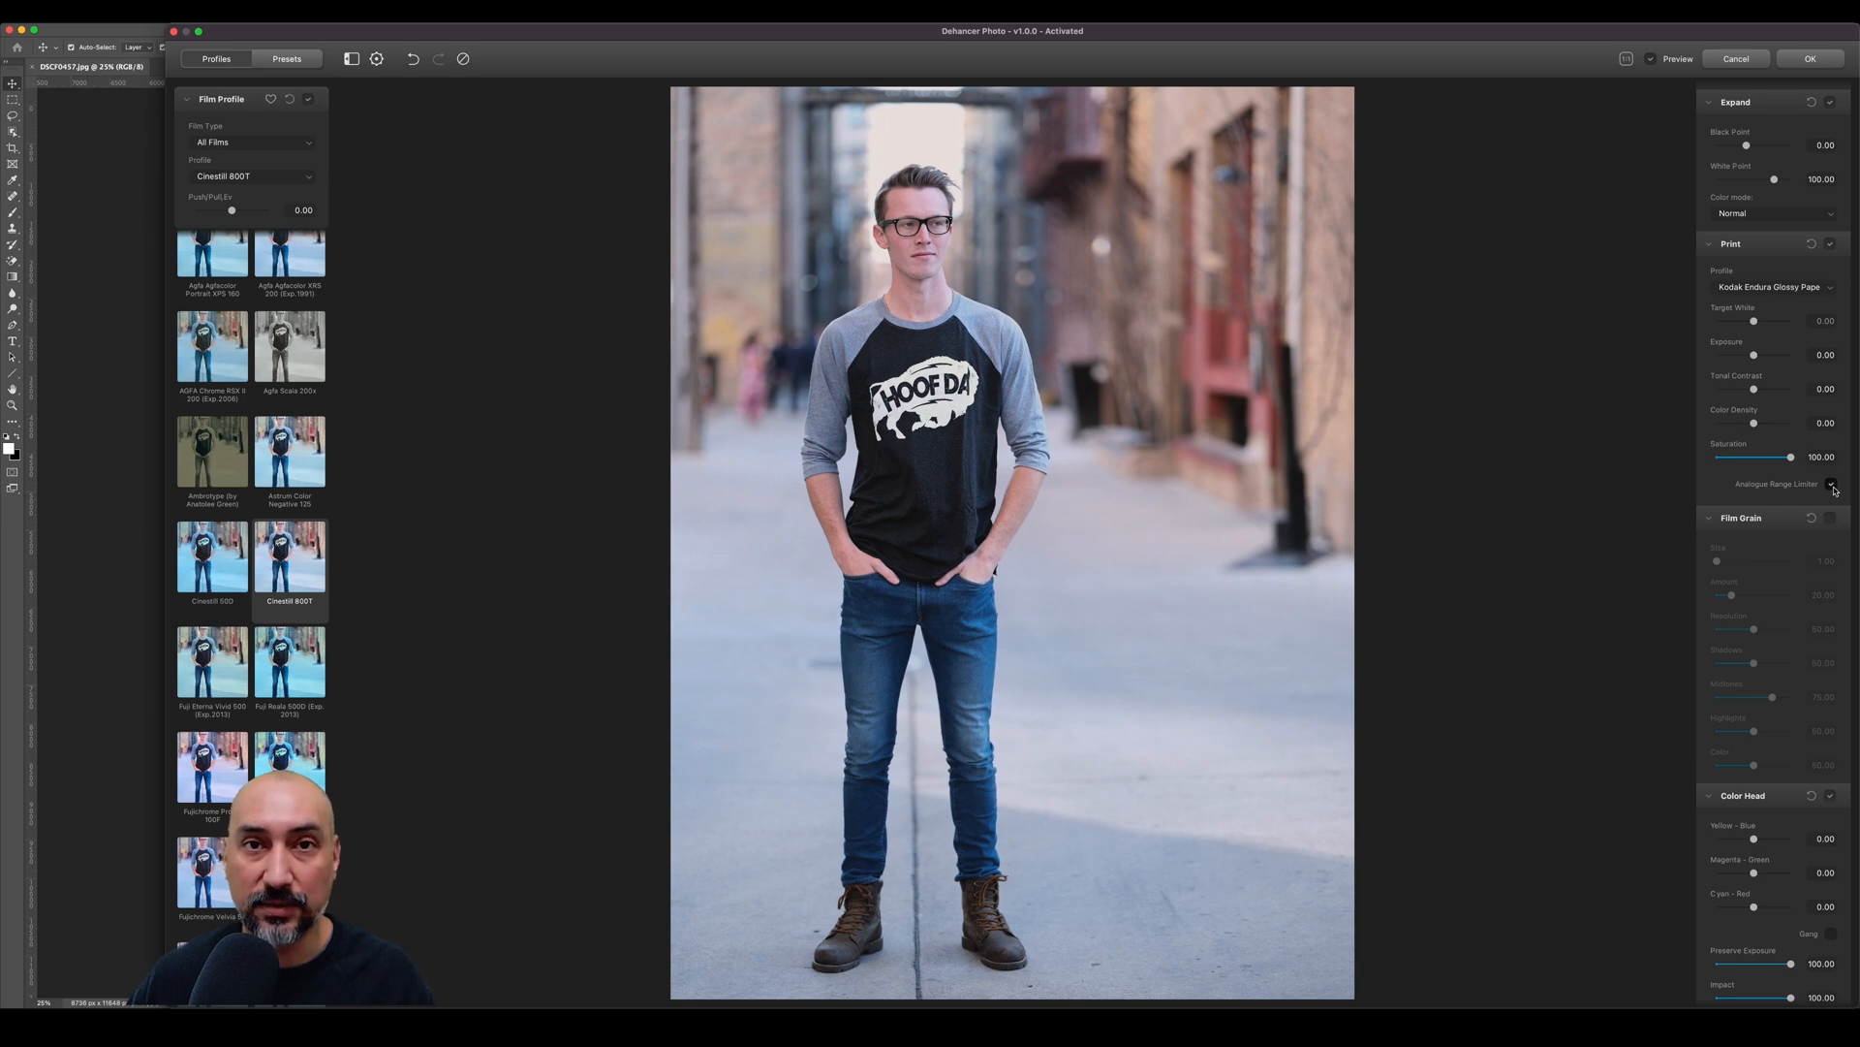
{"action": "left_click", "coordinate": [1832, 485]}
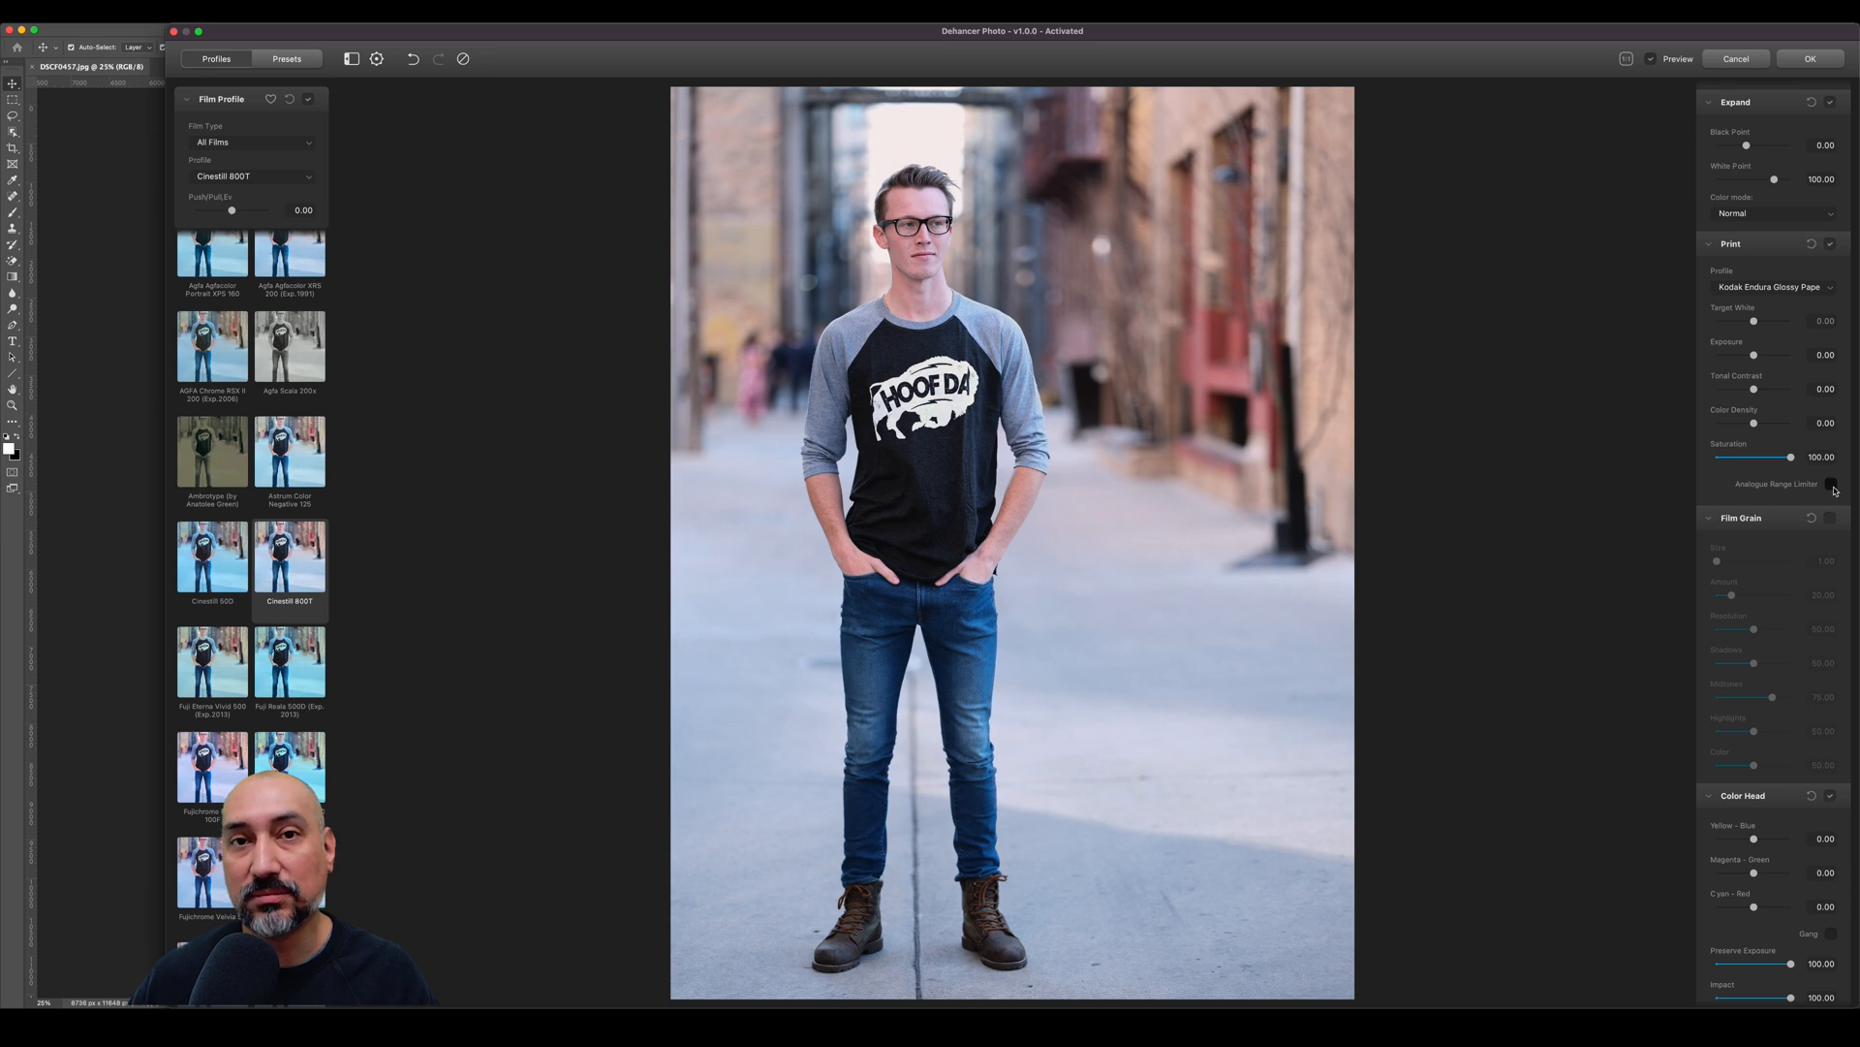
{"action": "left_click", "coordinate": [1833, 484]}
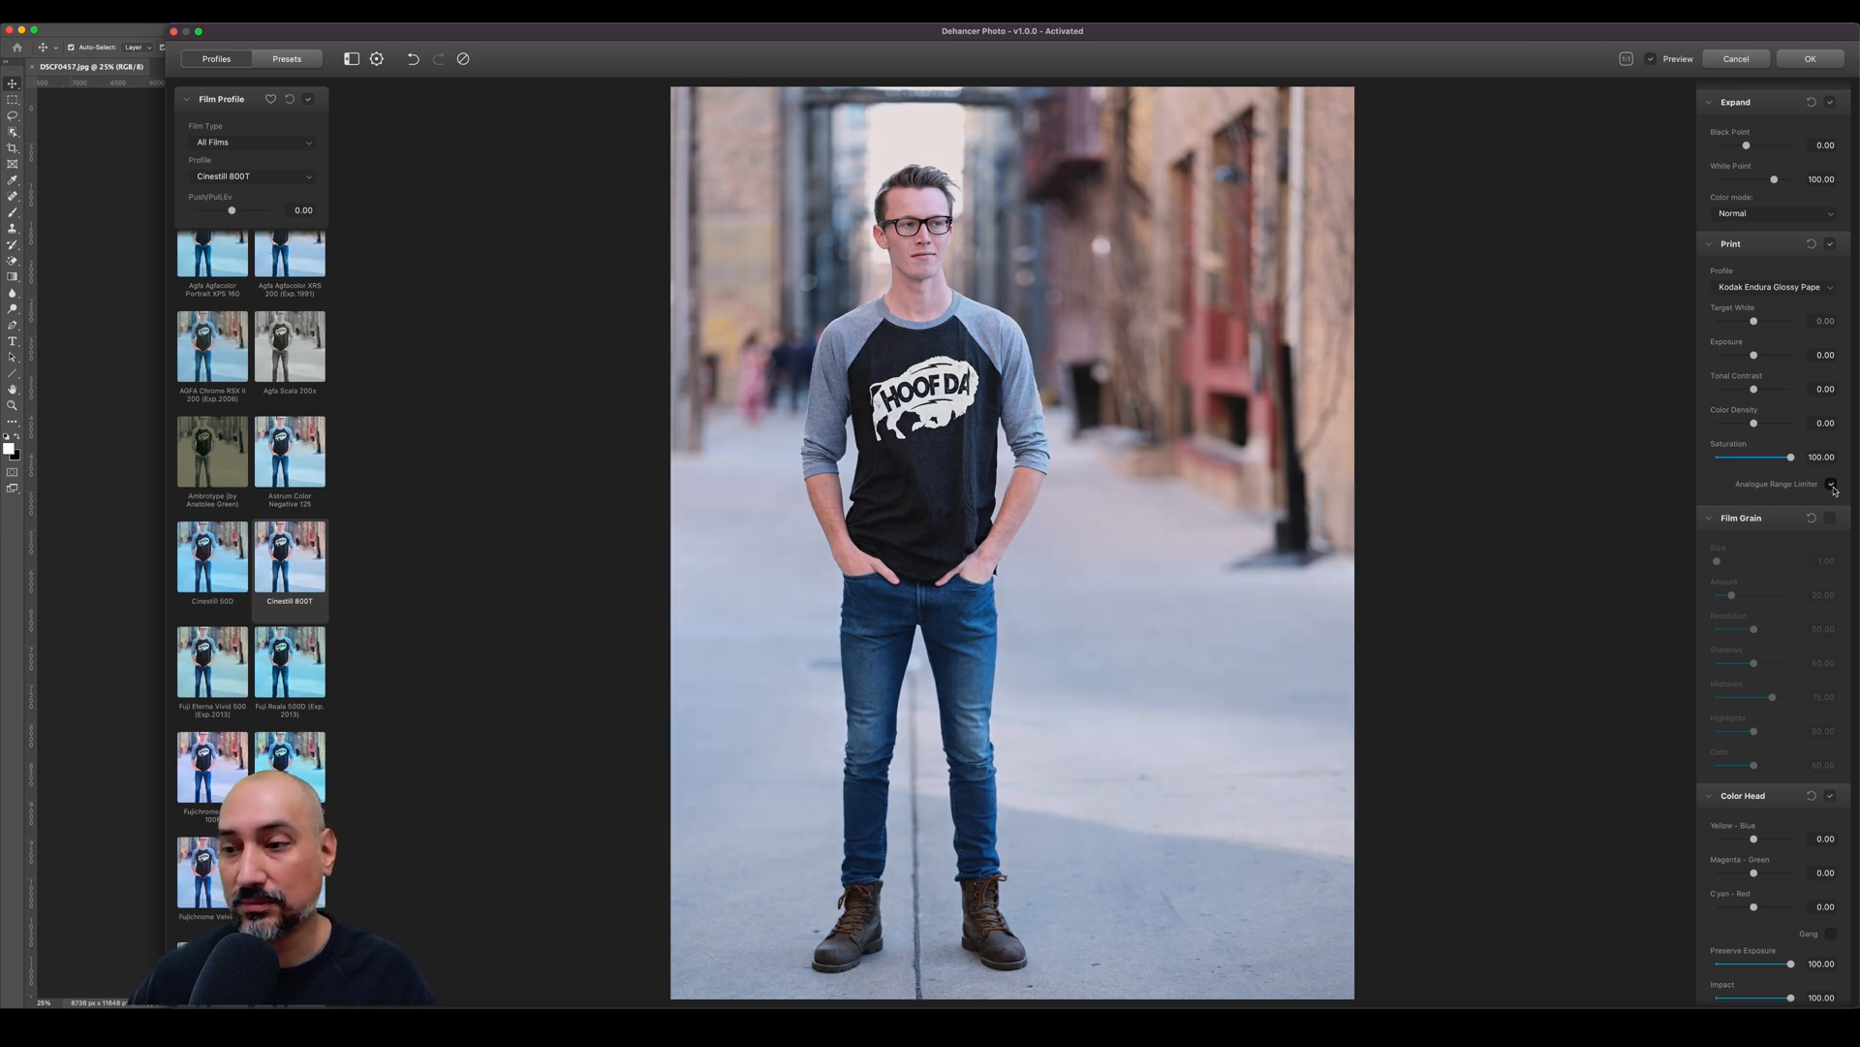
Enable Film Grain with its default settings and enlarge the preview to inspect the grain up close.
{"action": "scroll", "coordinate": [1760, 554], "scroll_direction": "down", "scroll_amount": 3}
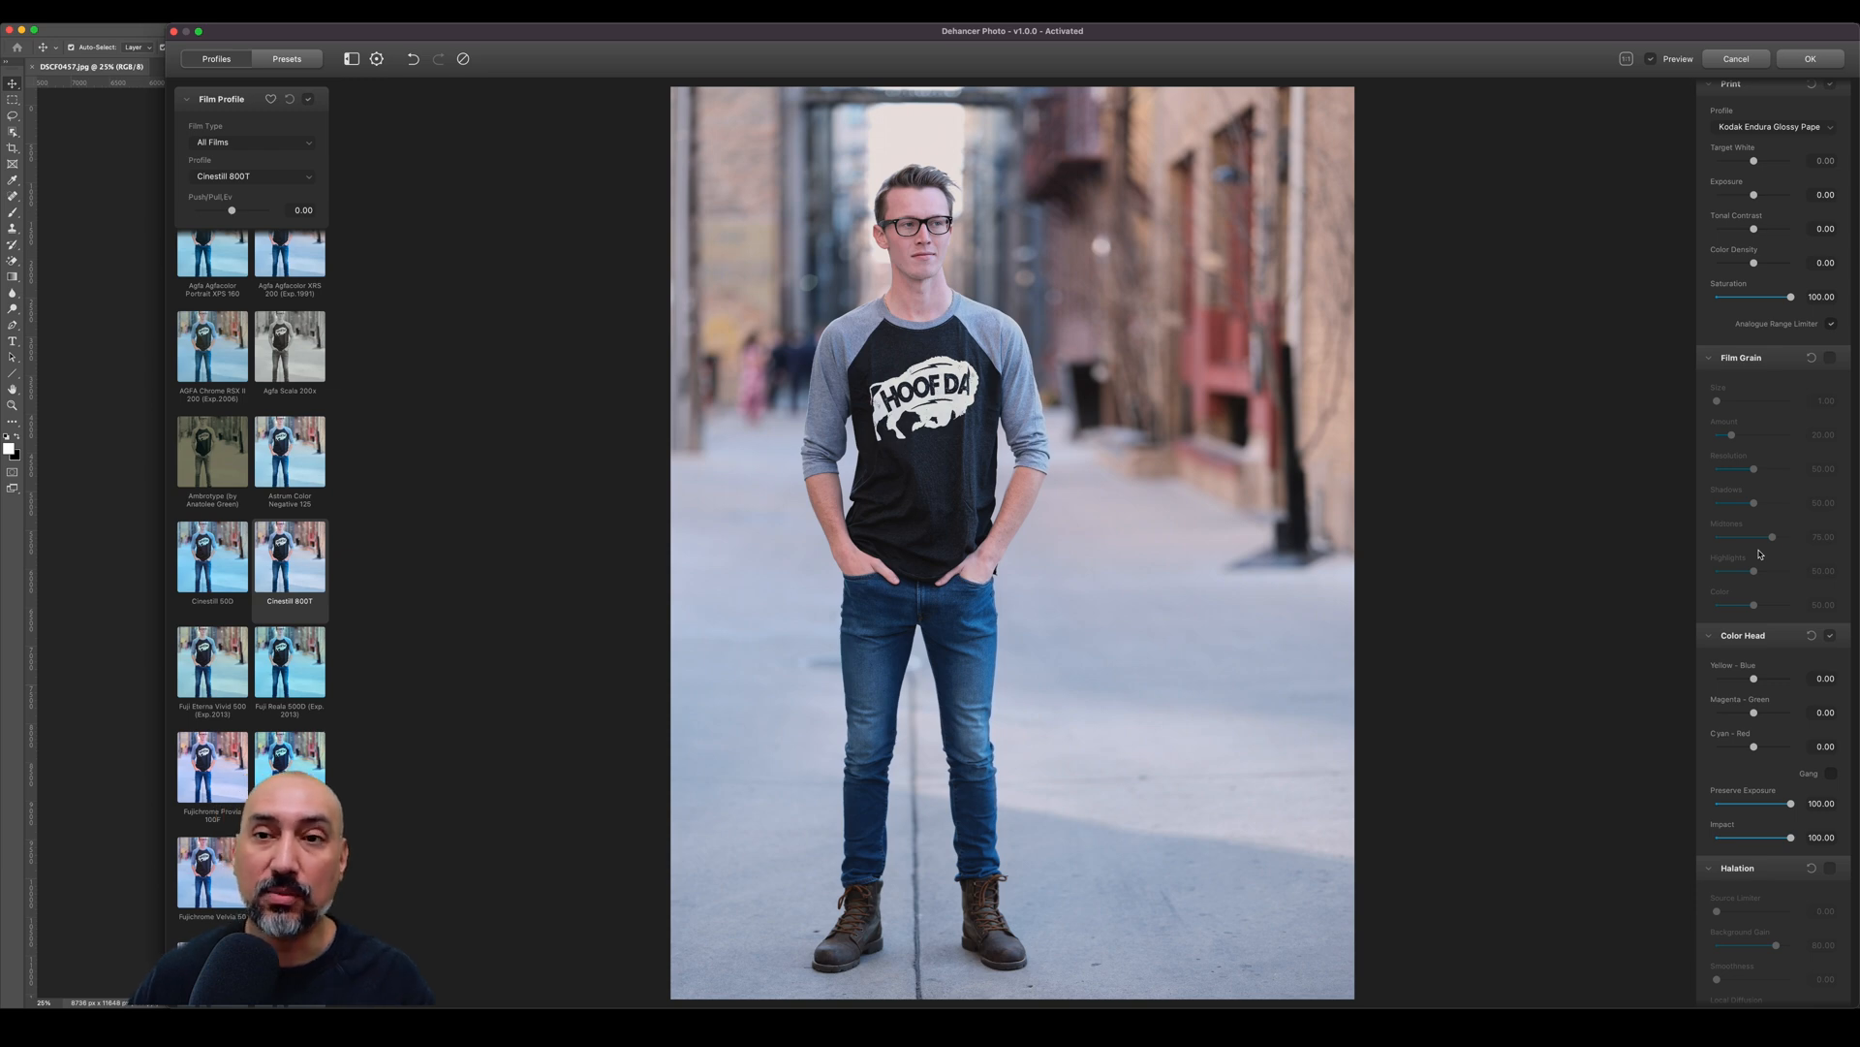
{"action": "left_click", "coordinate": [1830, 358]}
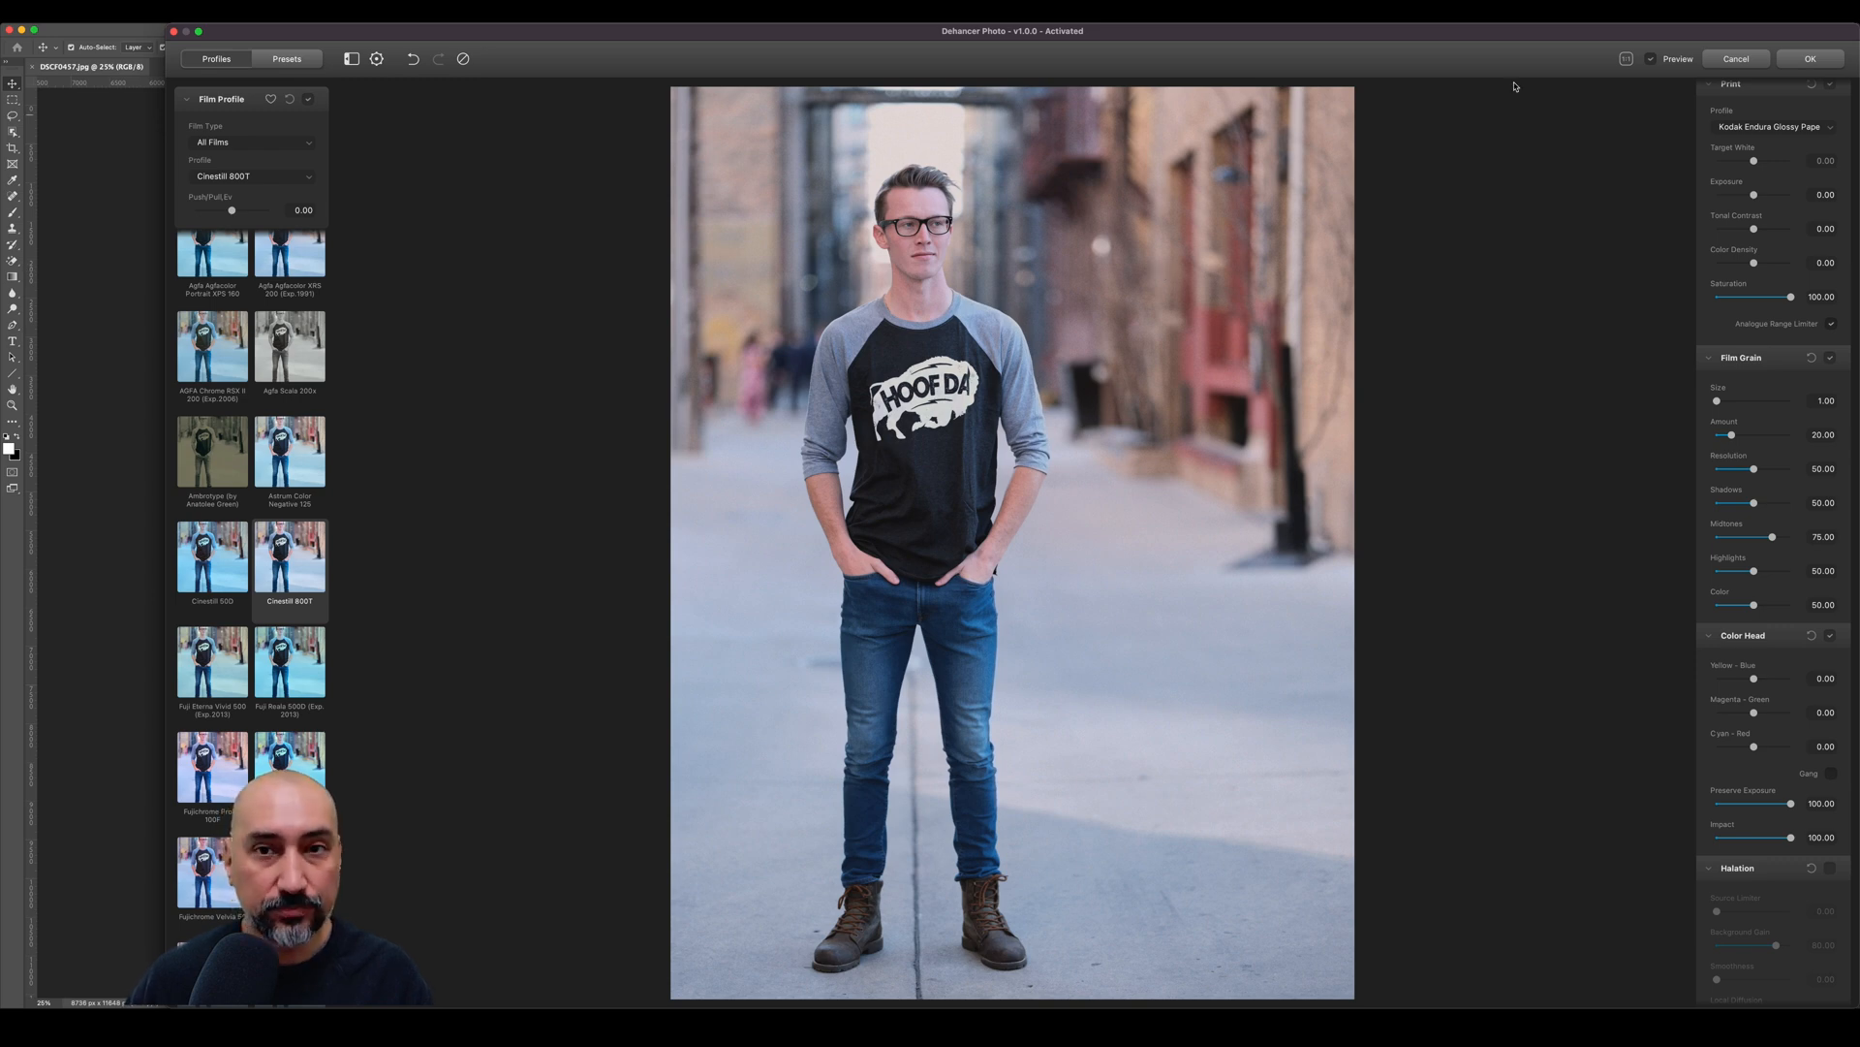
{"action": "left_click", "coordinate": [1626, 58]}
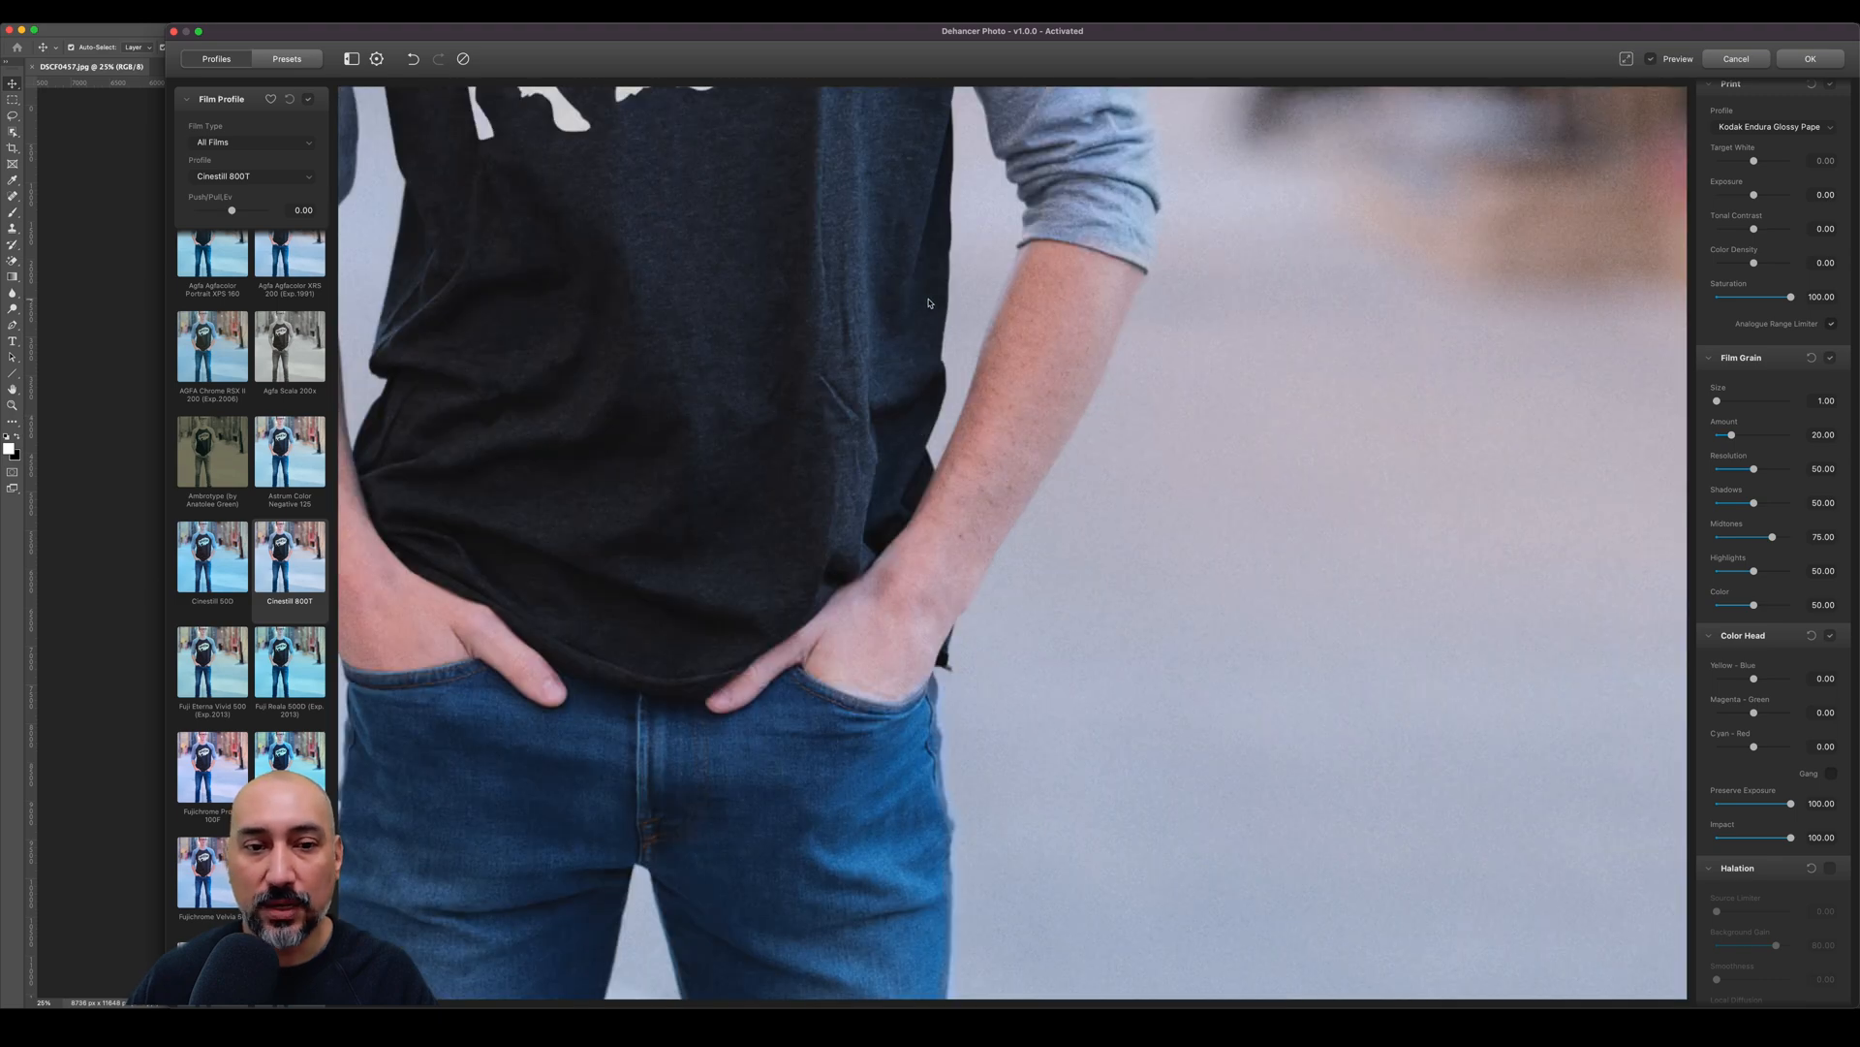
Frame the man's face in the enlarged preview, try a film grain size of 12, and set the size back to 1.
{"action": "scroll", "coordinate": [928, 304], "scroll_direction": "up", "scroll_amount": 10}
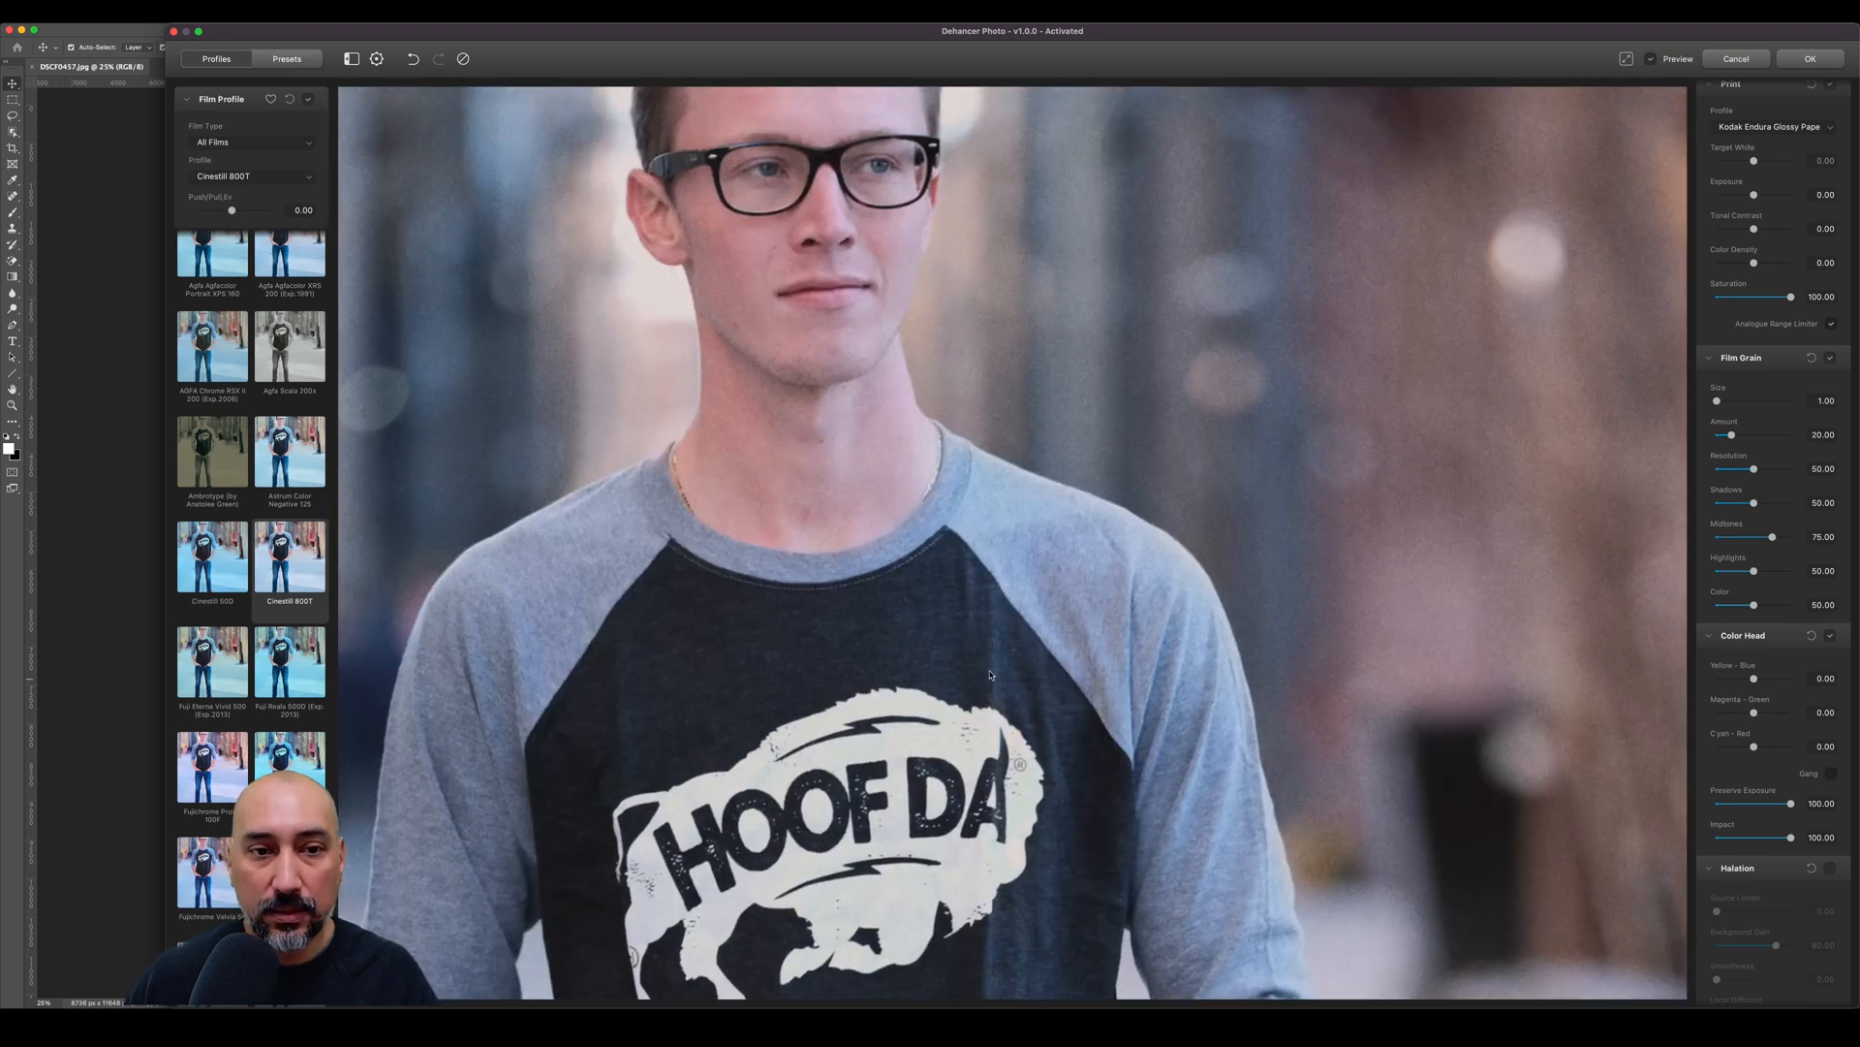
{"action": "left_click_drag", "start_coordinate": [992, 546], "coordinate": [1068, 738]}
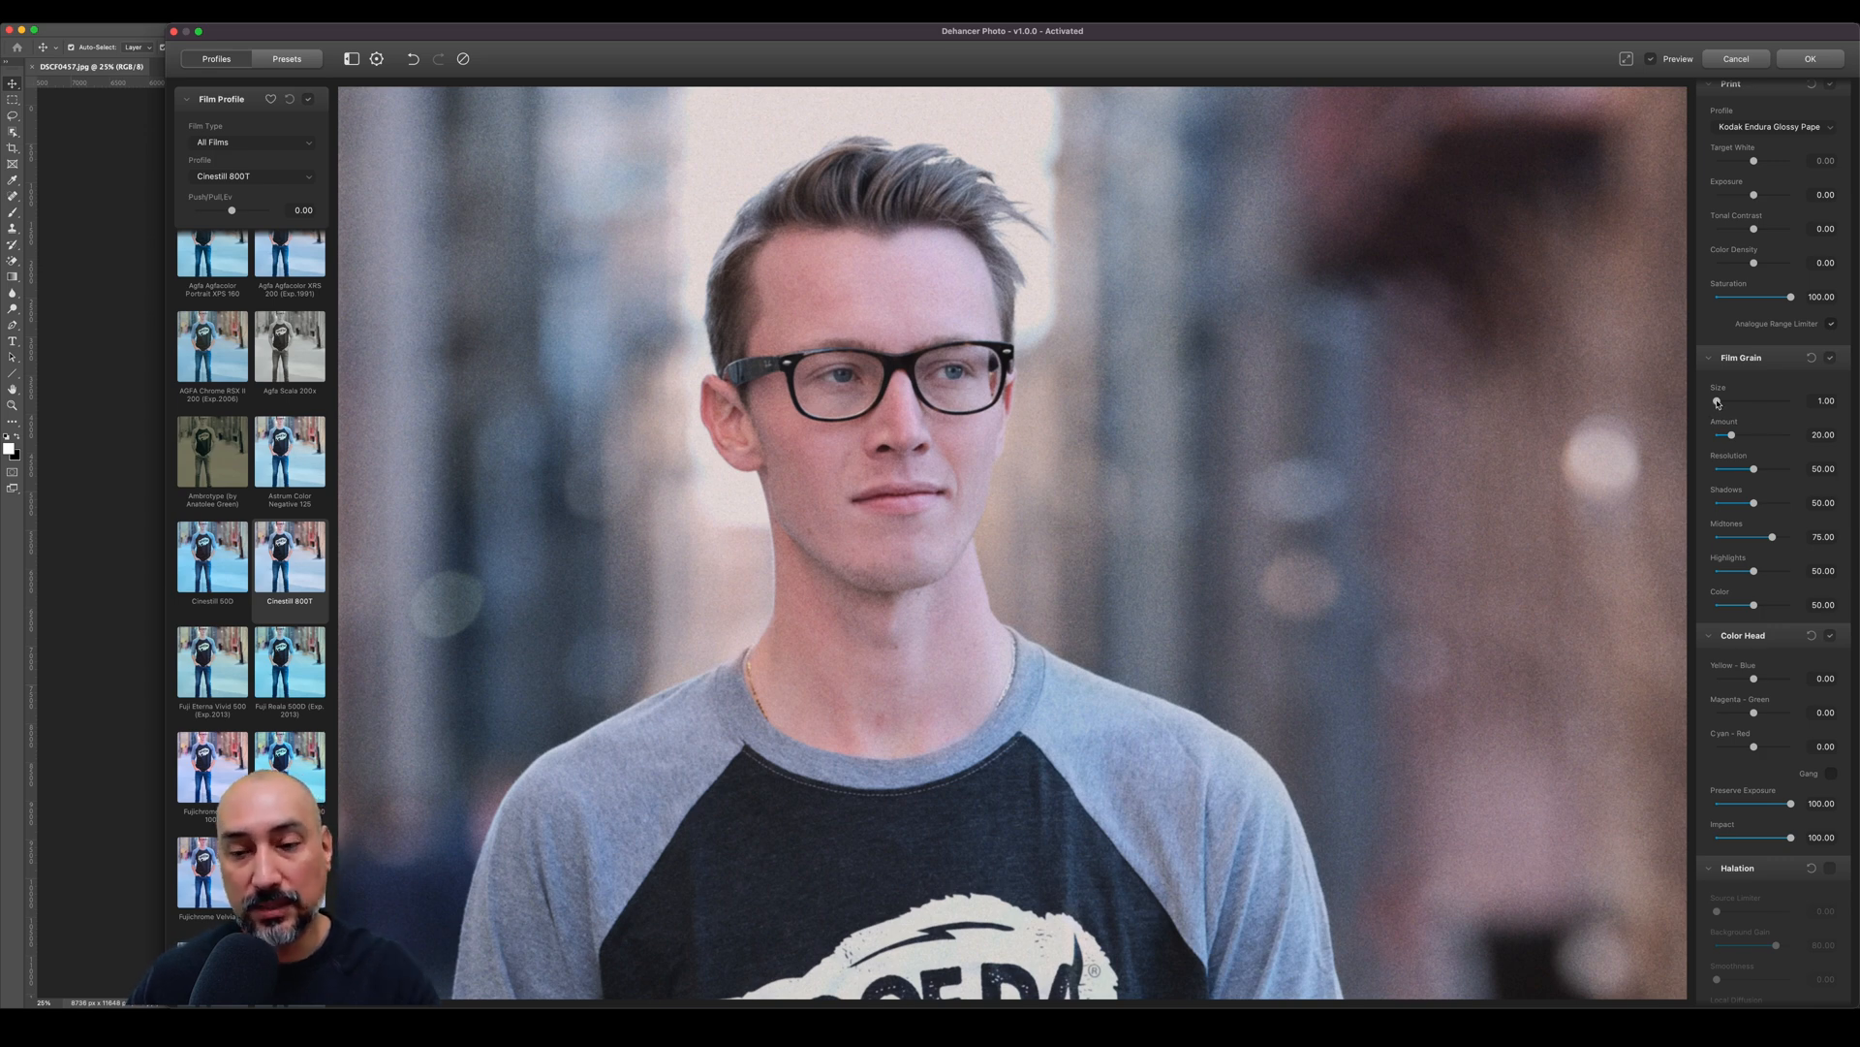
{"action": "left_click_drag", "start_coordinate": [1718, 404], "coordinate": [1799, 399]}
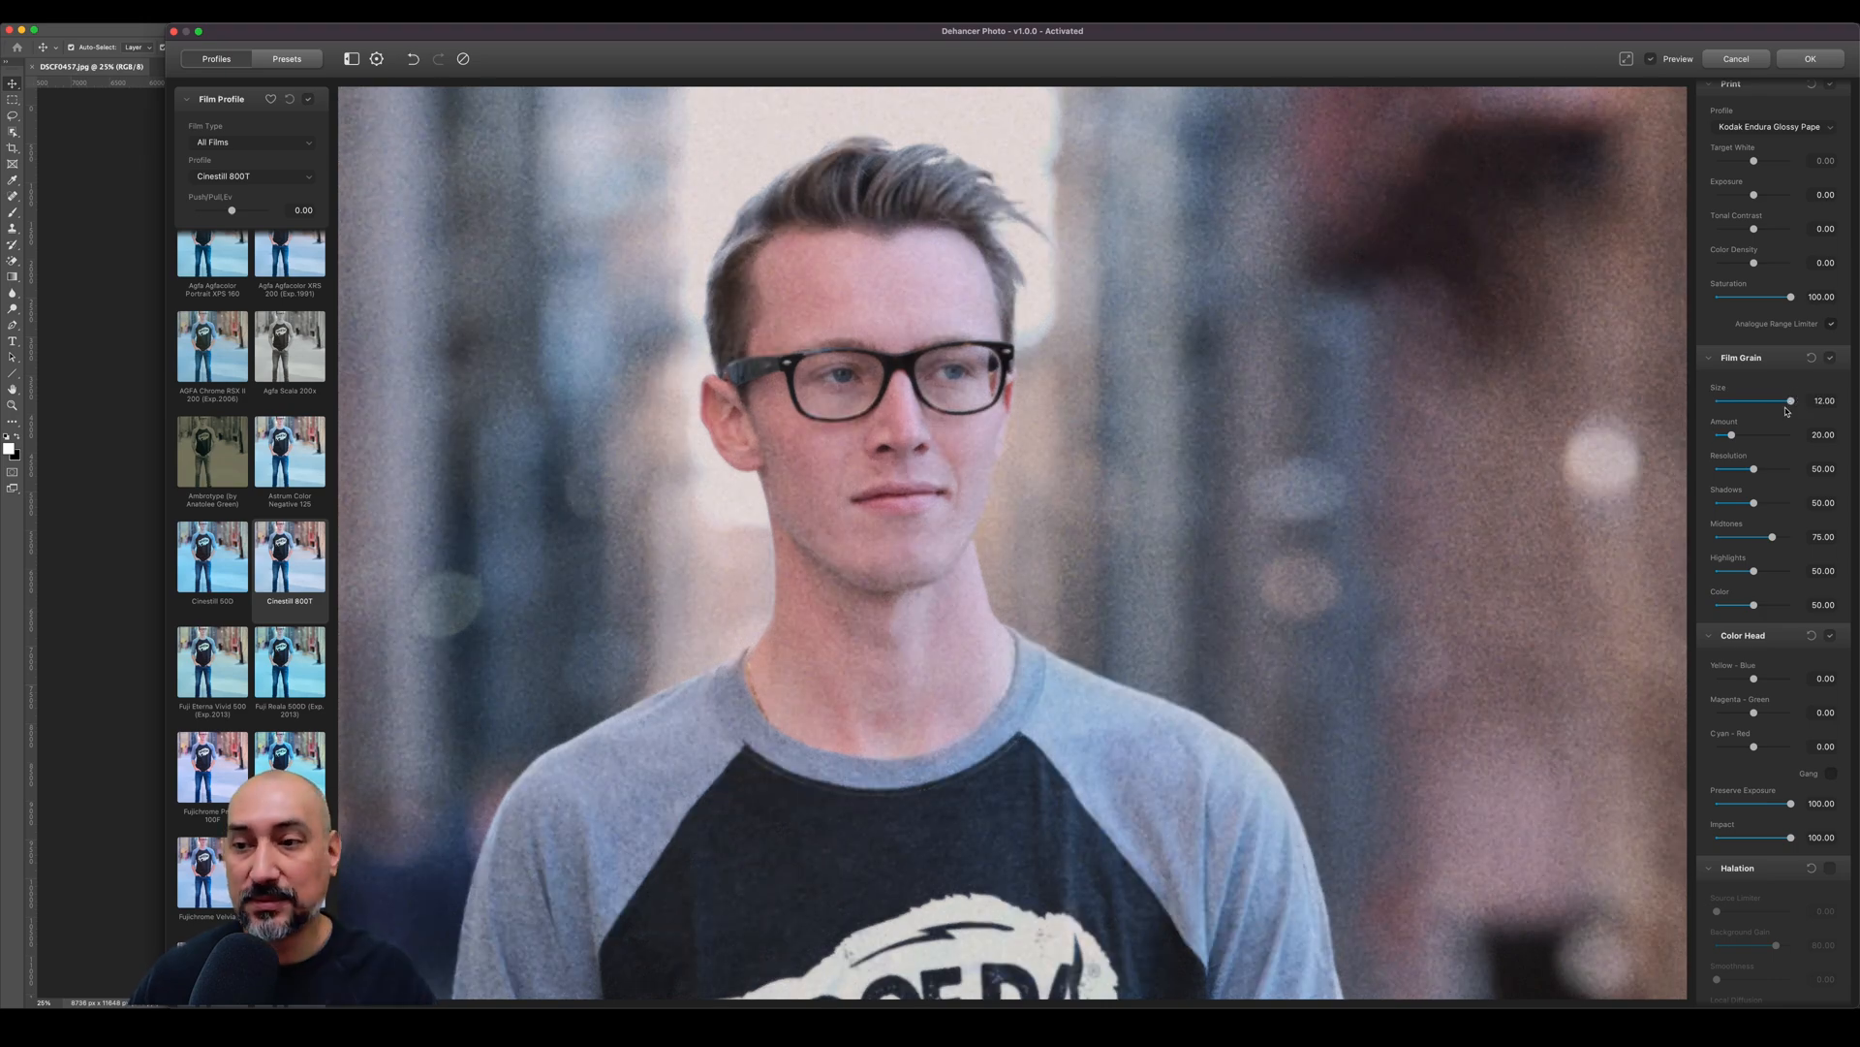
{"action": "left_click_drag", "start_coordinate": [1791, 402], "coordinate": [1716, 403]}
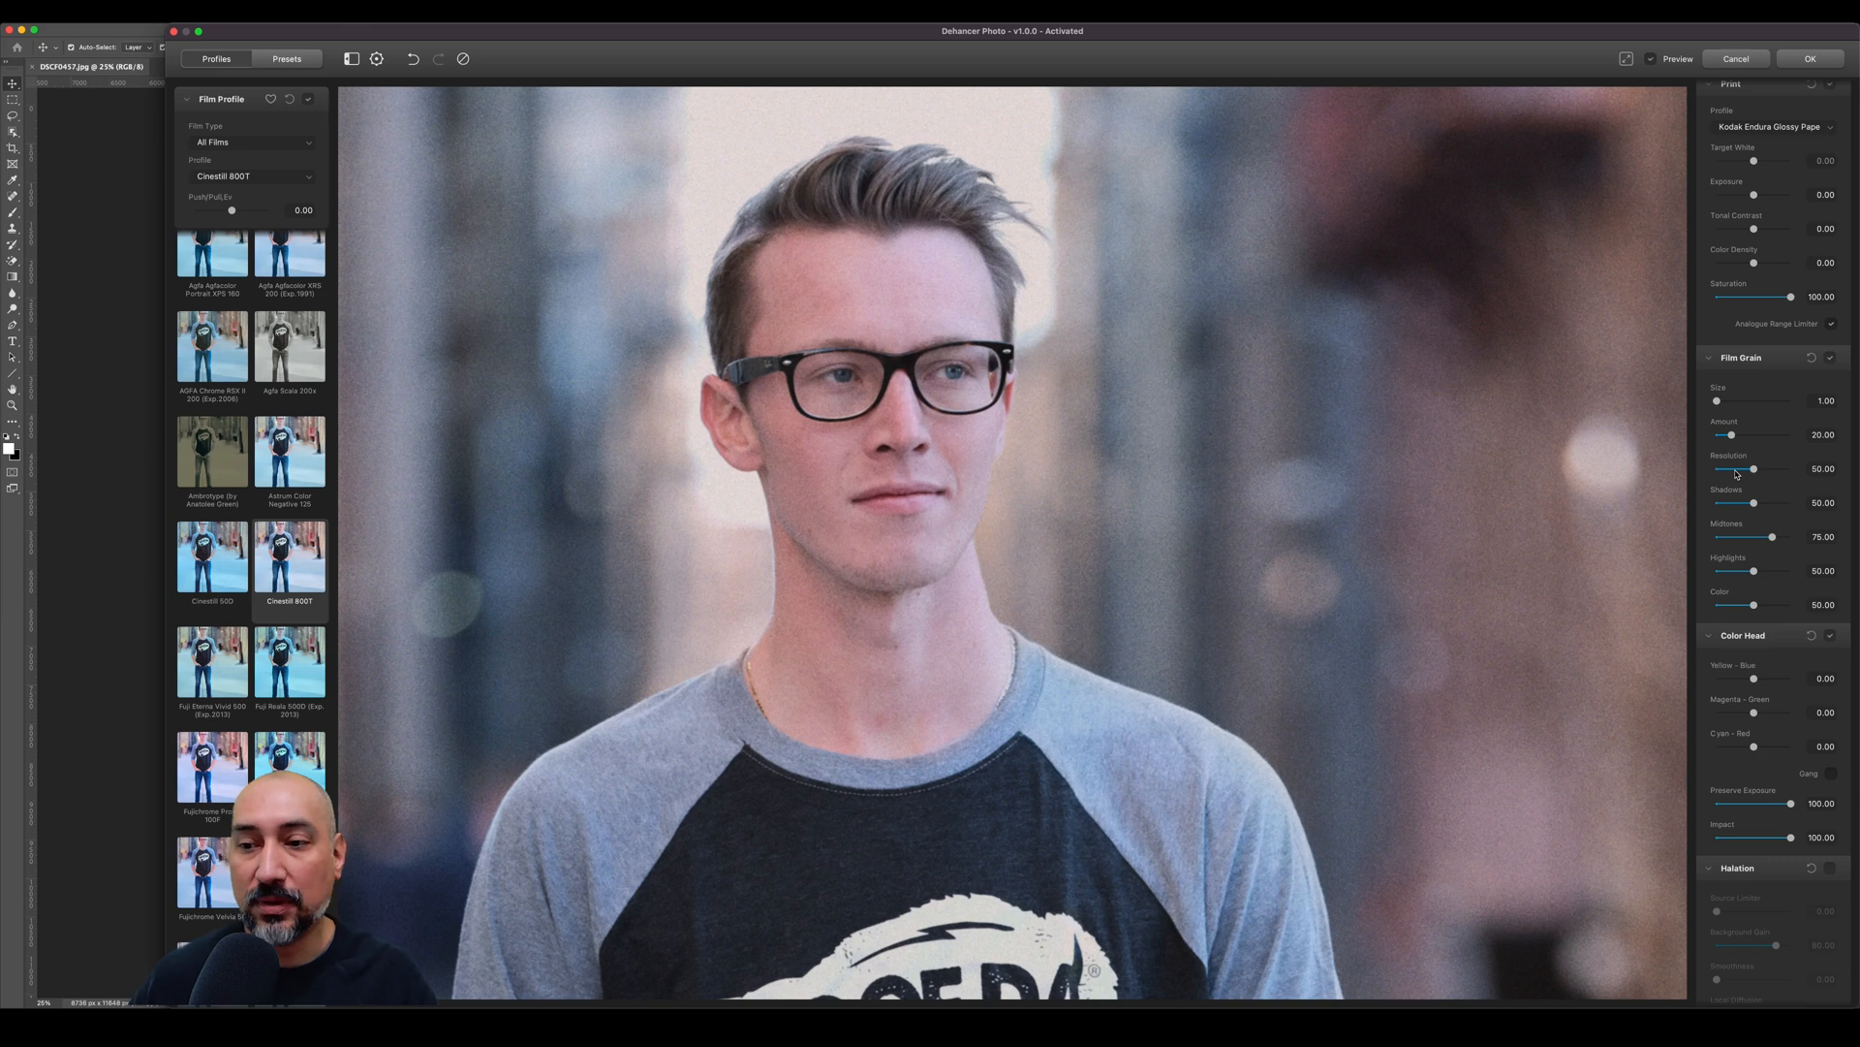
Set film grain resolution to 20.83, shadows to 13.33, midtones to 26.67, highlights to 31.67 and color to 29.17, and turn Film Grain off.
{"action": "left_click_drag", "start_coordinate": [1754, 470], "coordinate": [1714, 501]}
{"action": "left_click_drag", "start_coordinate": [1722, 501], "coordinate": [1740, 574]}
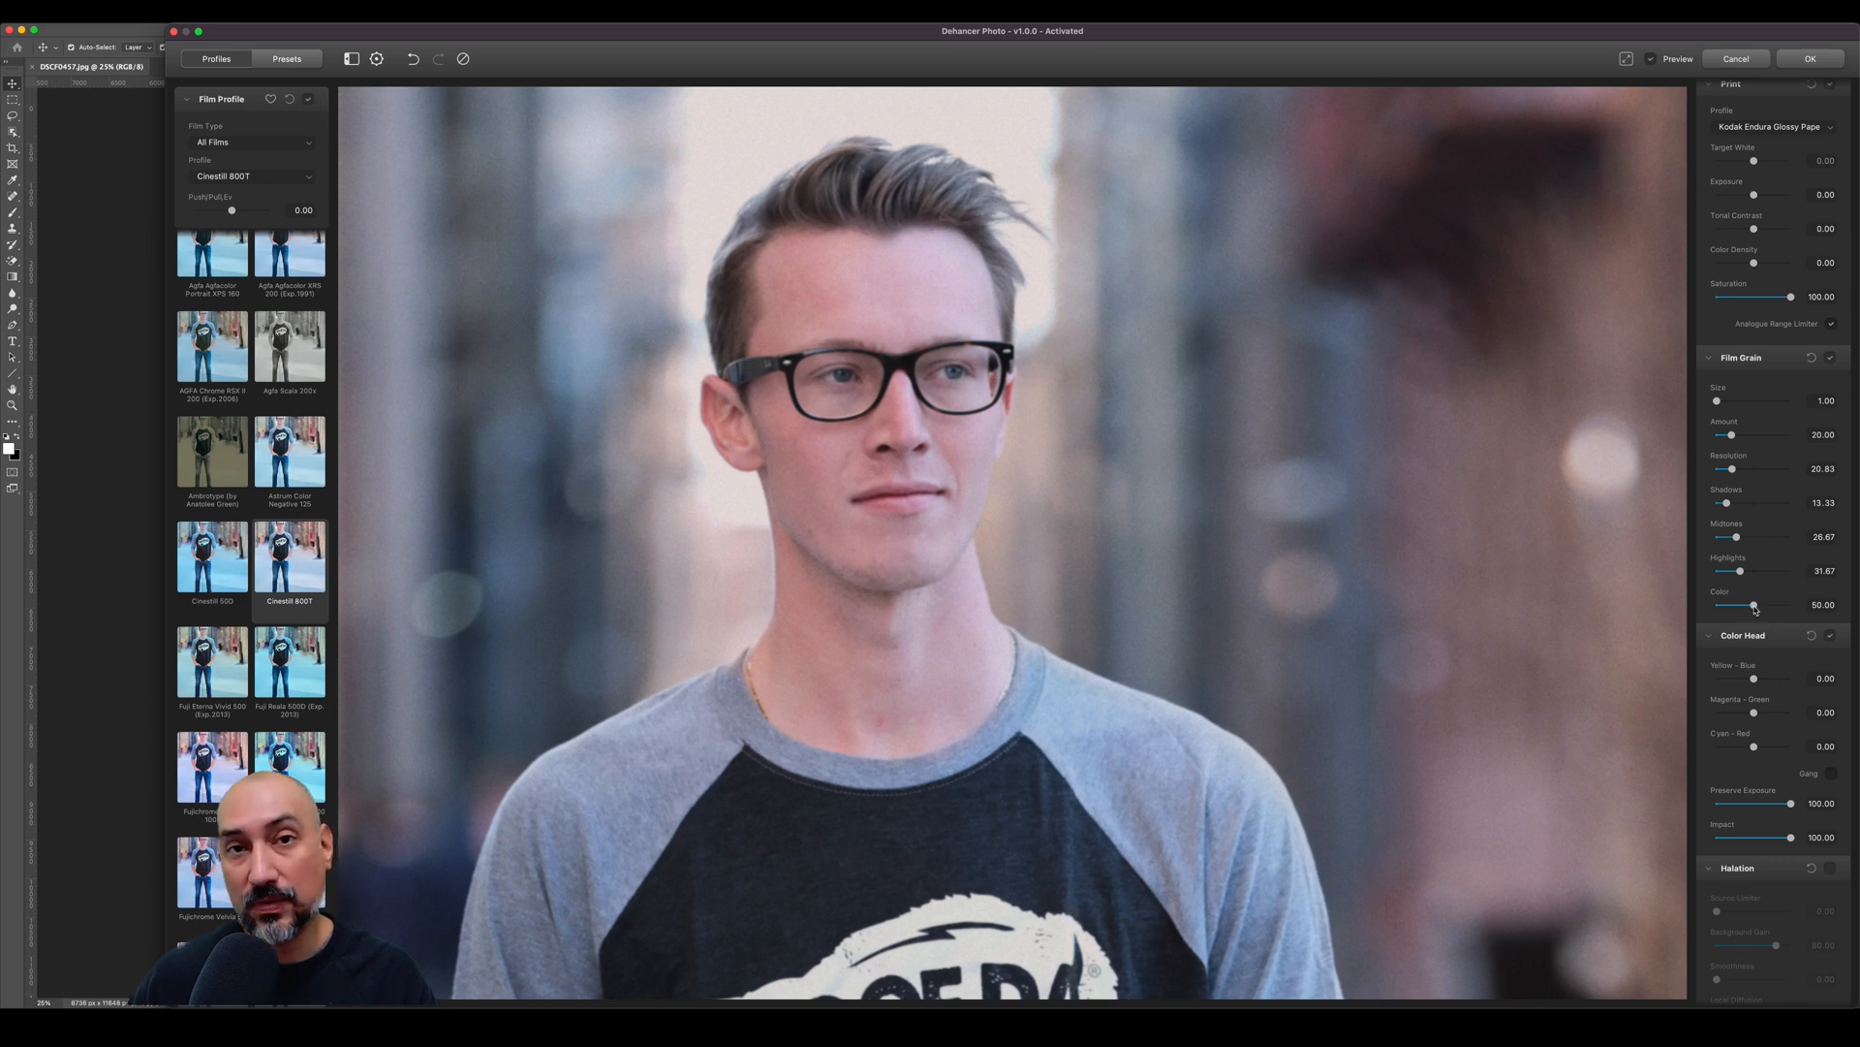
{"action": "left_click_drag", "start_coordinate": [1755, 606], "coordinate": [1740, 609]}
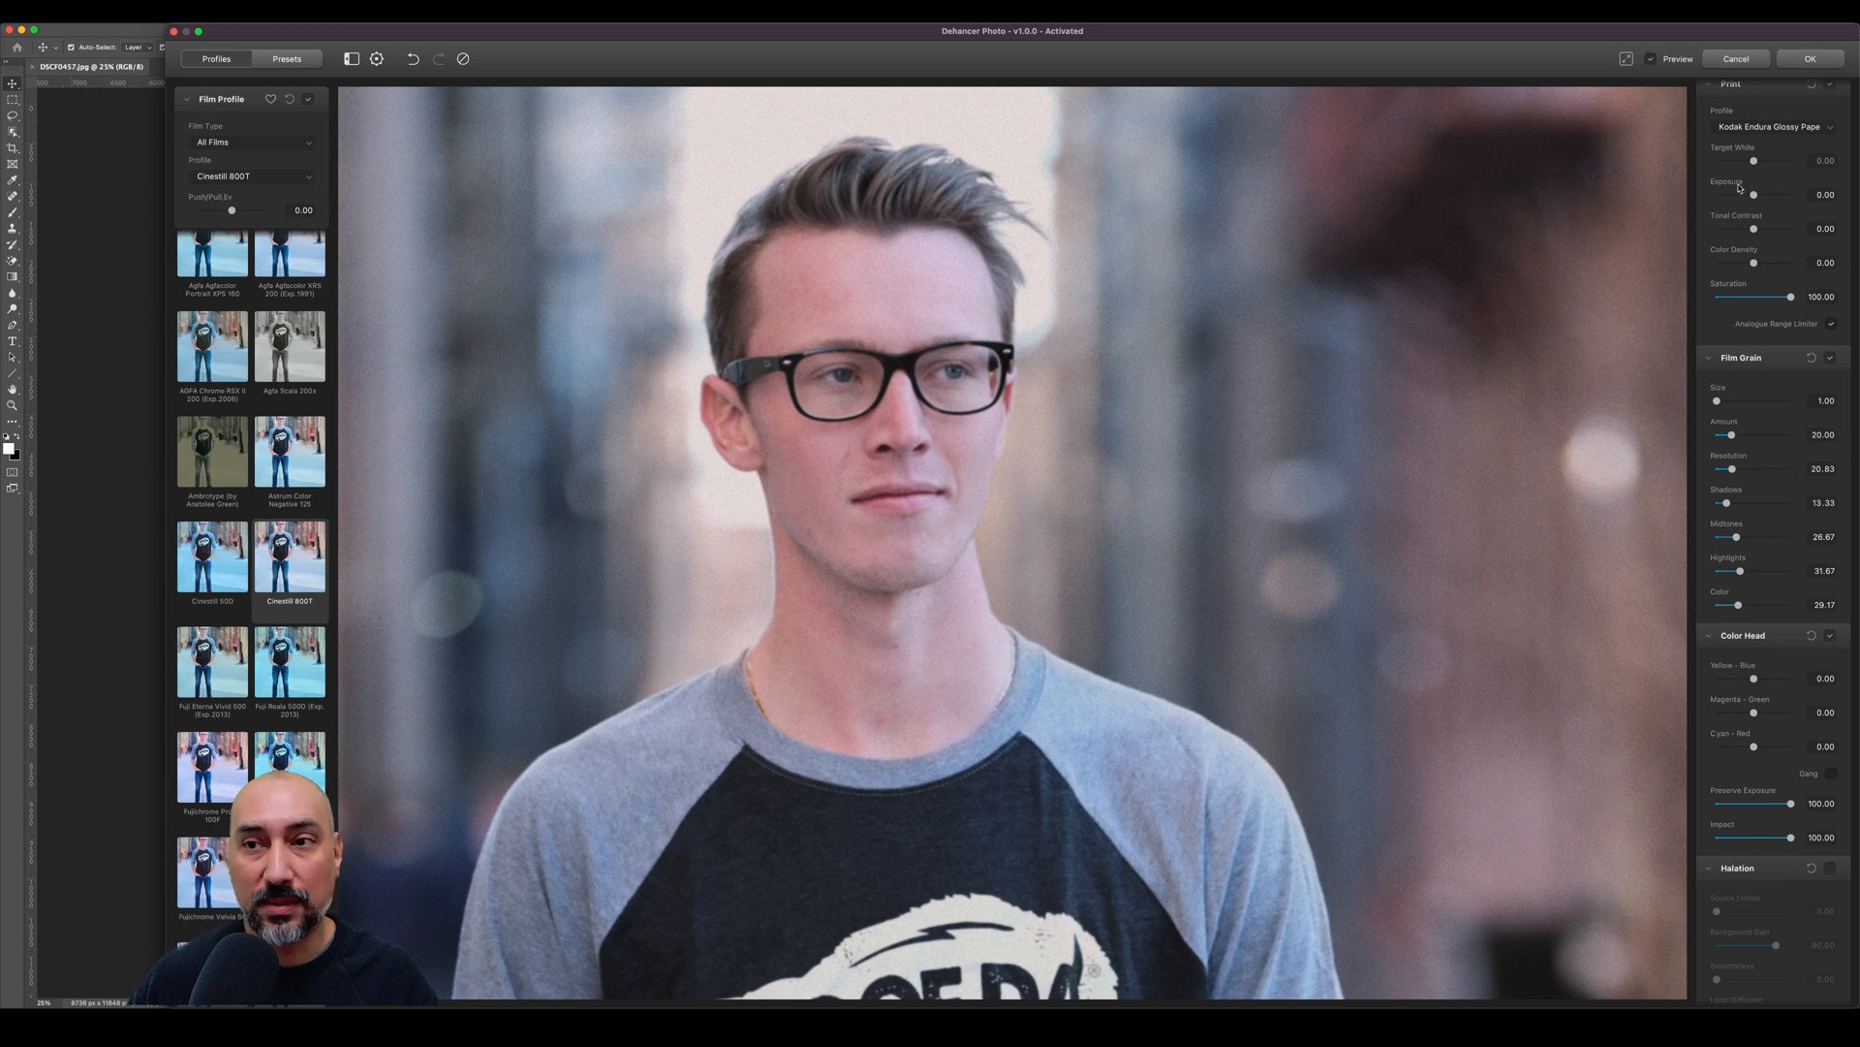
{"action": "left_click", "coordinate": [1626, 60]}
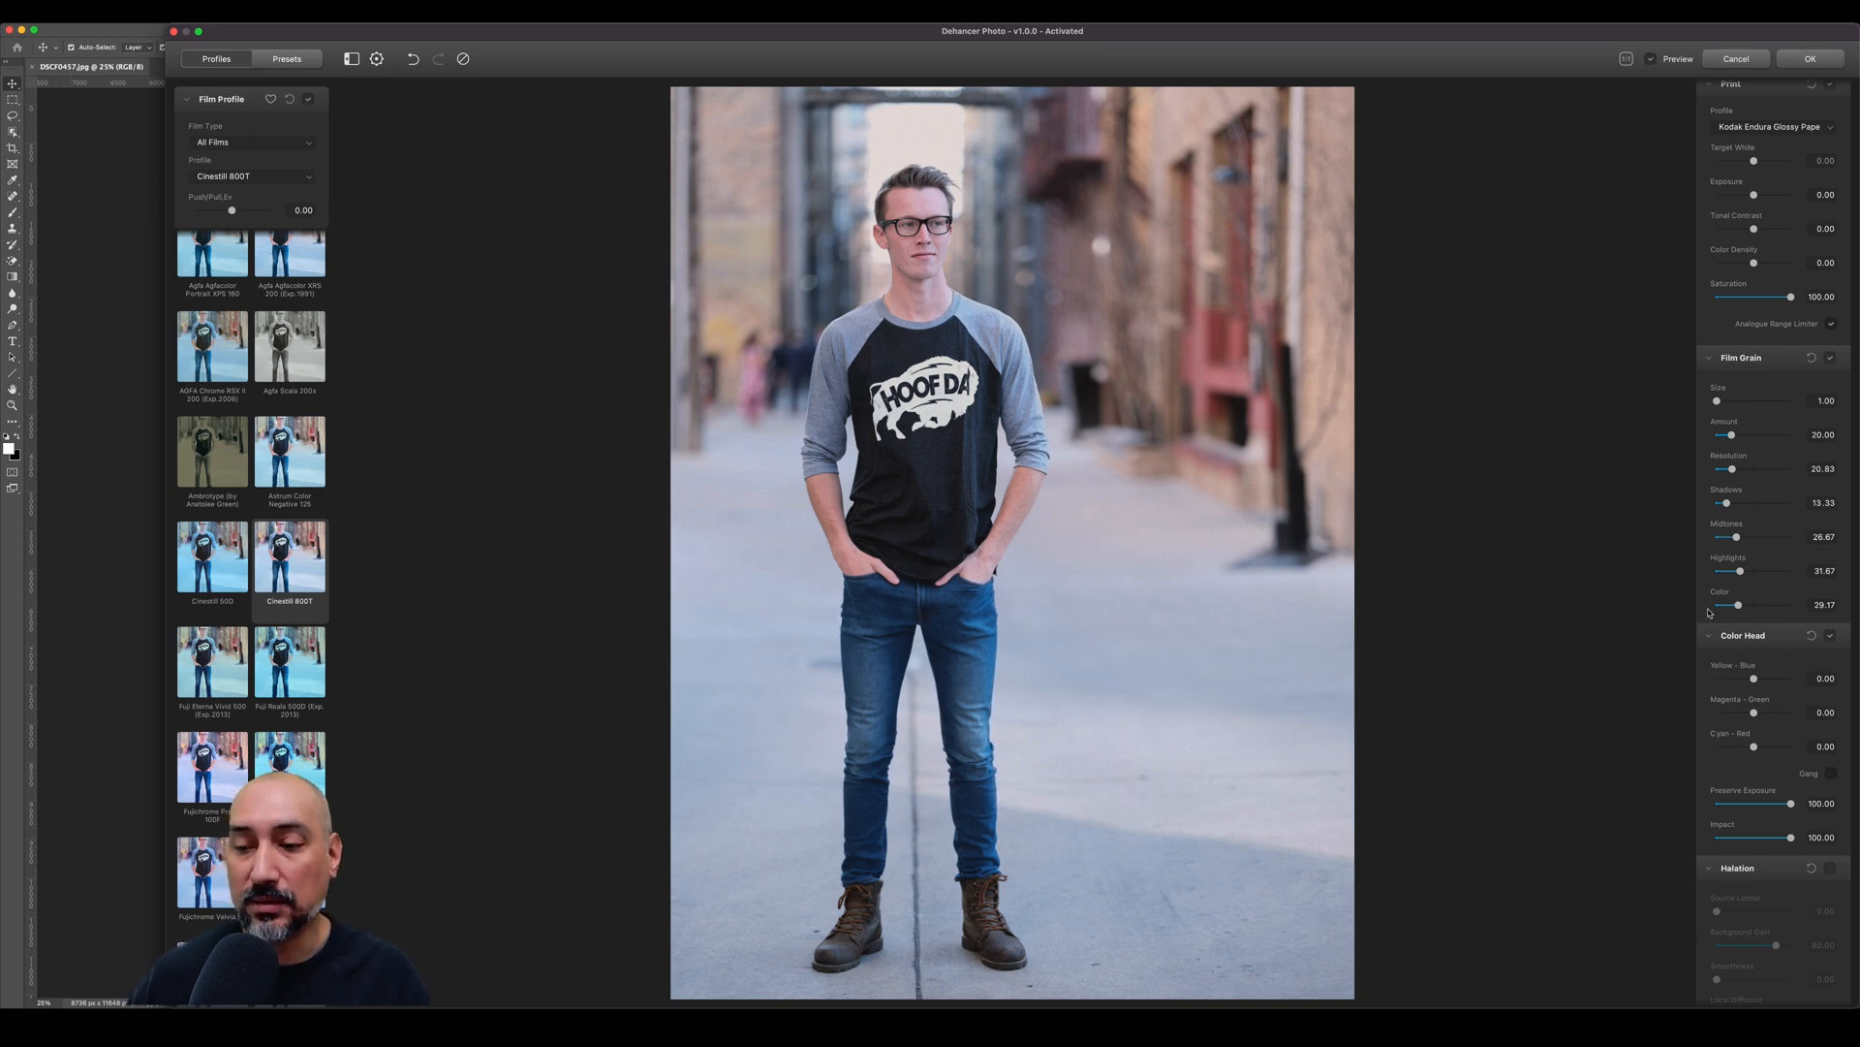
{"action": "left_click", "coordinate": [1830, 358]}
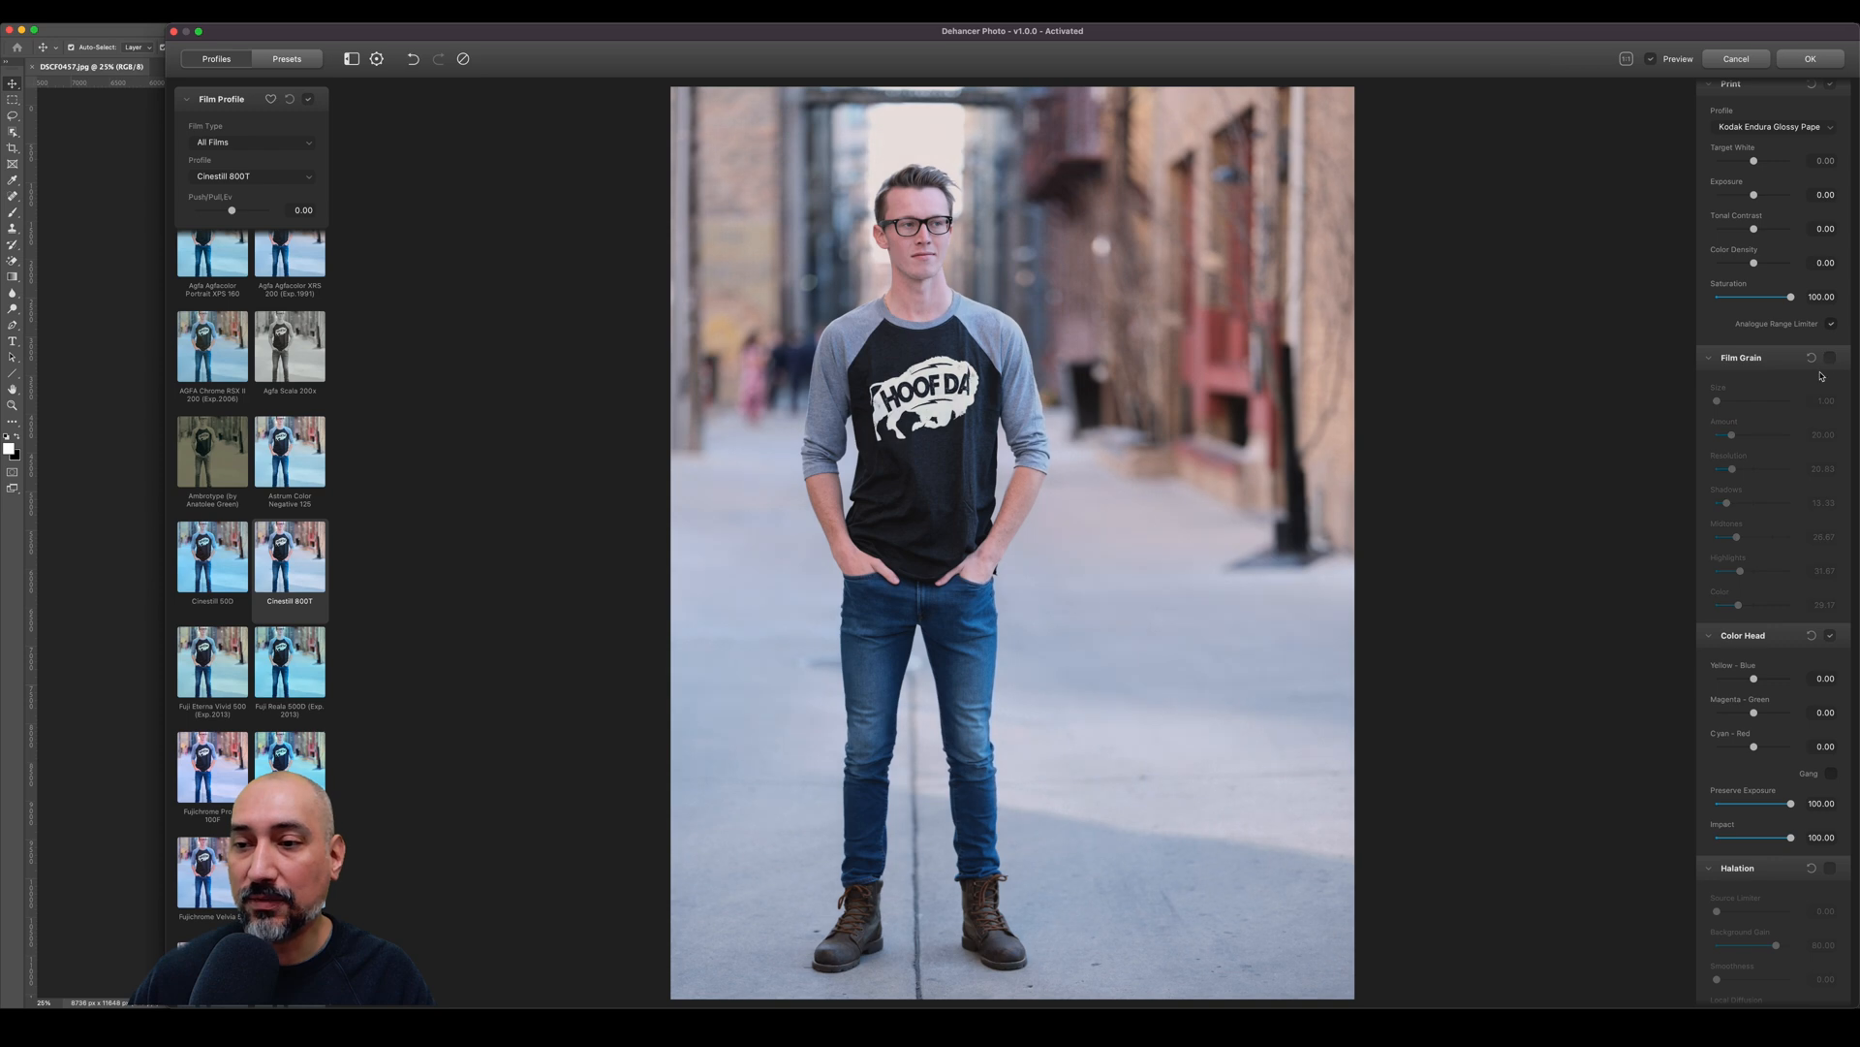
Try linking the Color Head color sliders with the Gang option, and switch the option off again.
{"action": "scroll", "coordinate": [1759, 580], "scroll_direction": "down", "scroll_amount": 5}
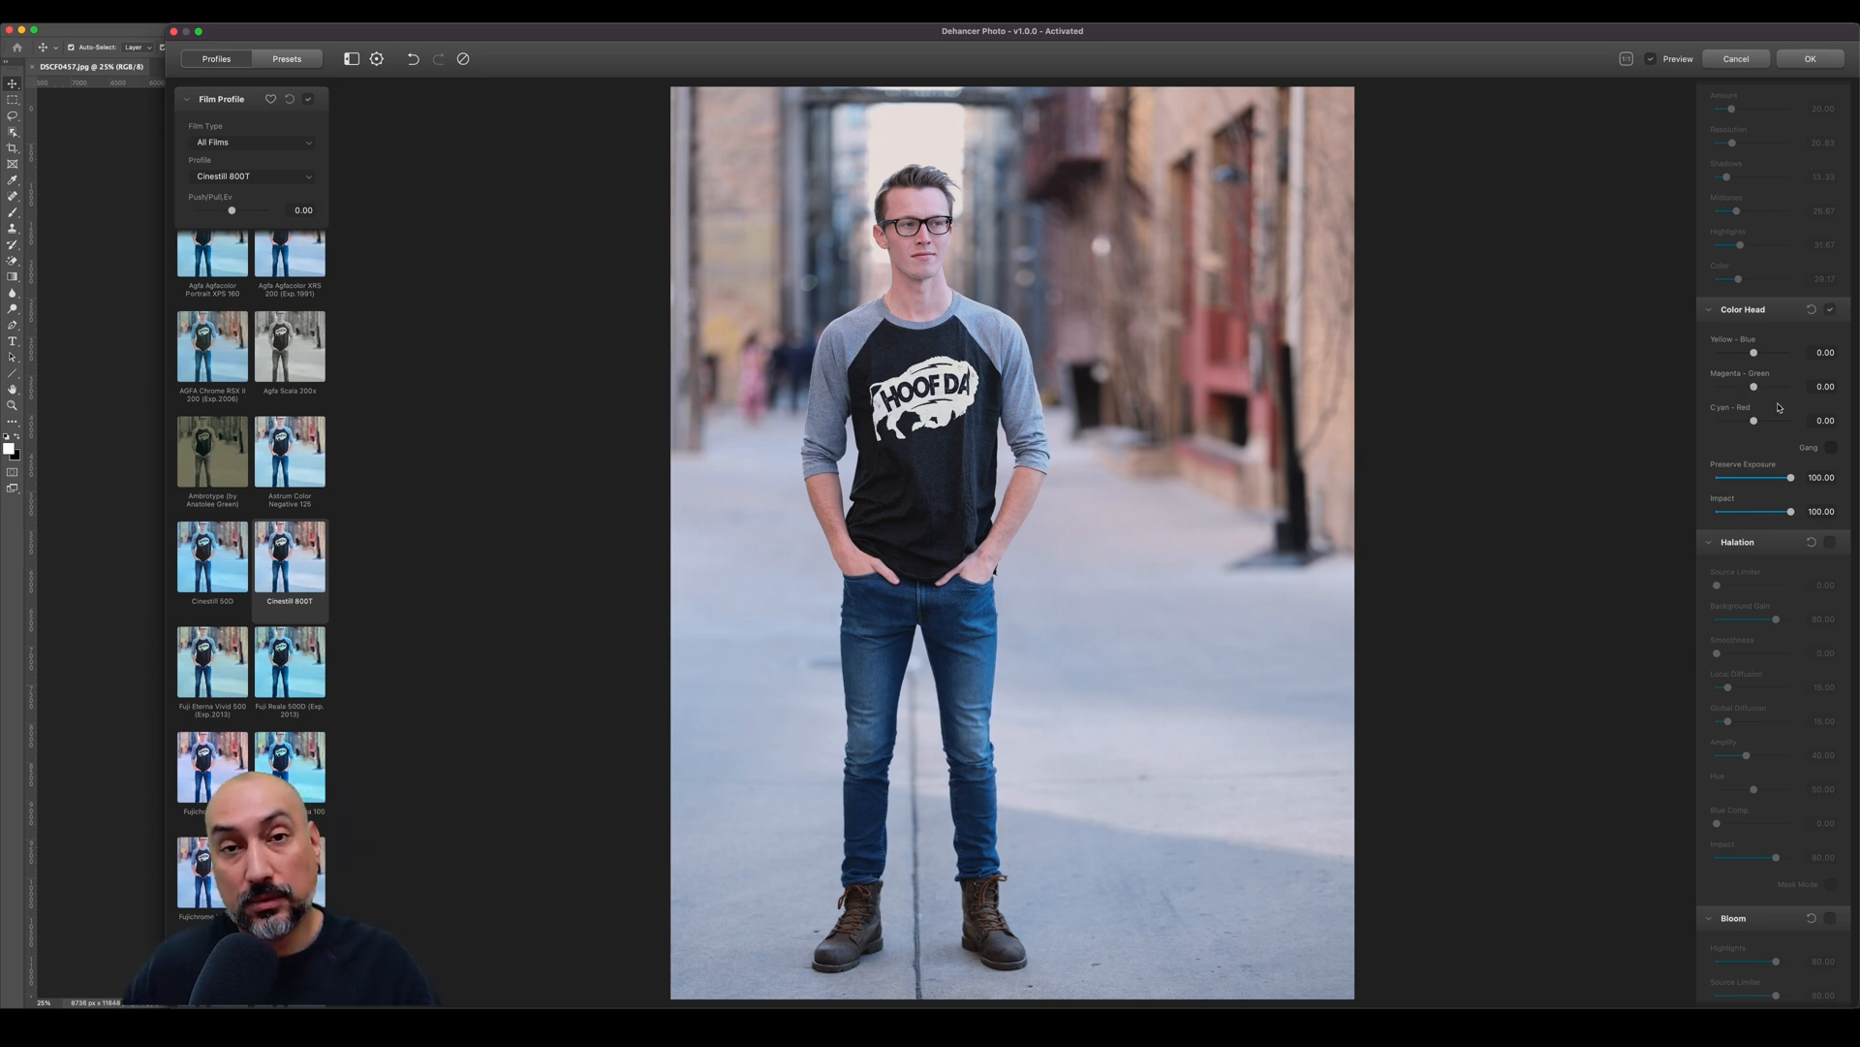
{"action": "left_click", "coordinate": [1831, 448]}
{"action": "mouse_move", "coordinate": [1754, 421]}
{"action": "left_mouse_down"}
{"action": "mouse_move", "coordinate": [1777, 423]}
{"action": "mouse_move", "coordinate": [1735, 423]}
{"action": "mouse_move", "coordinate": [1755, 423]}
{"action": "left_mouse_up"}
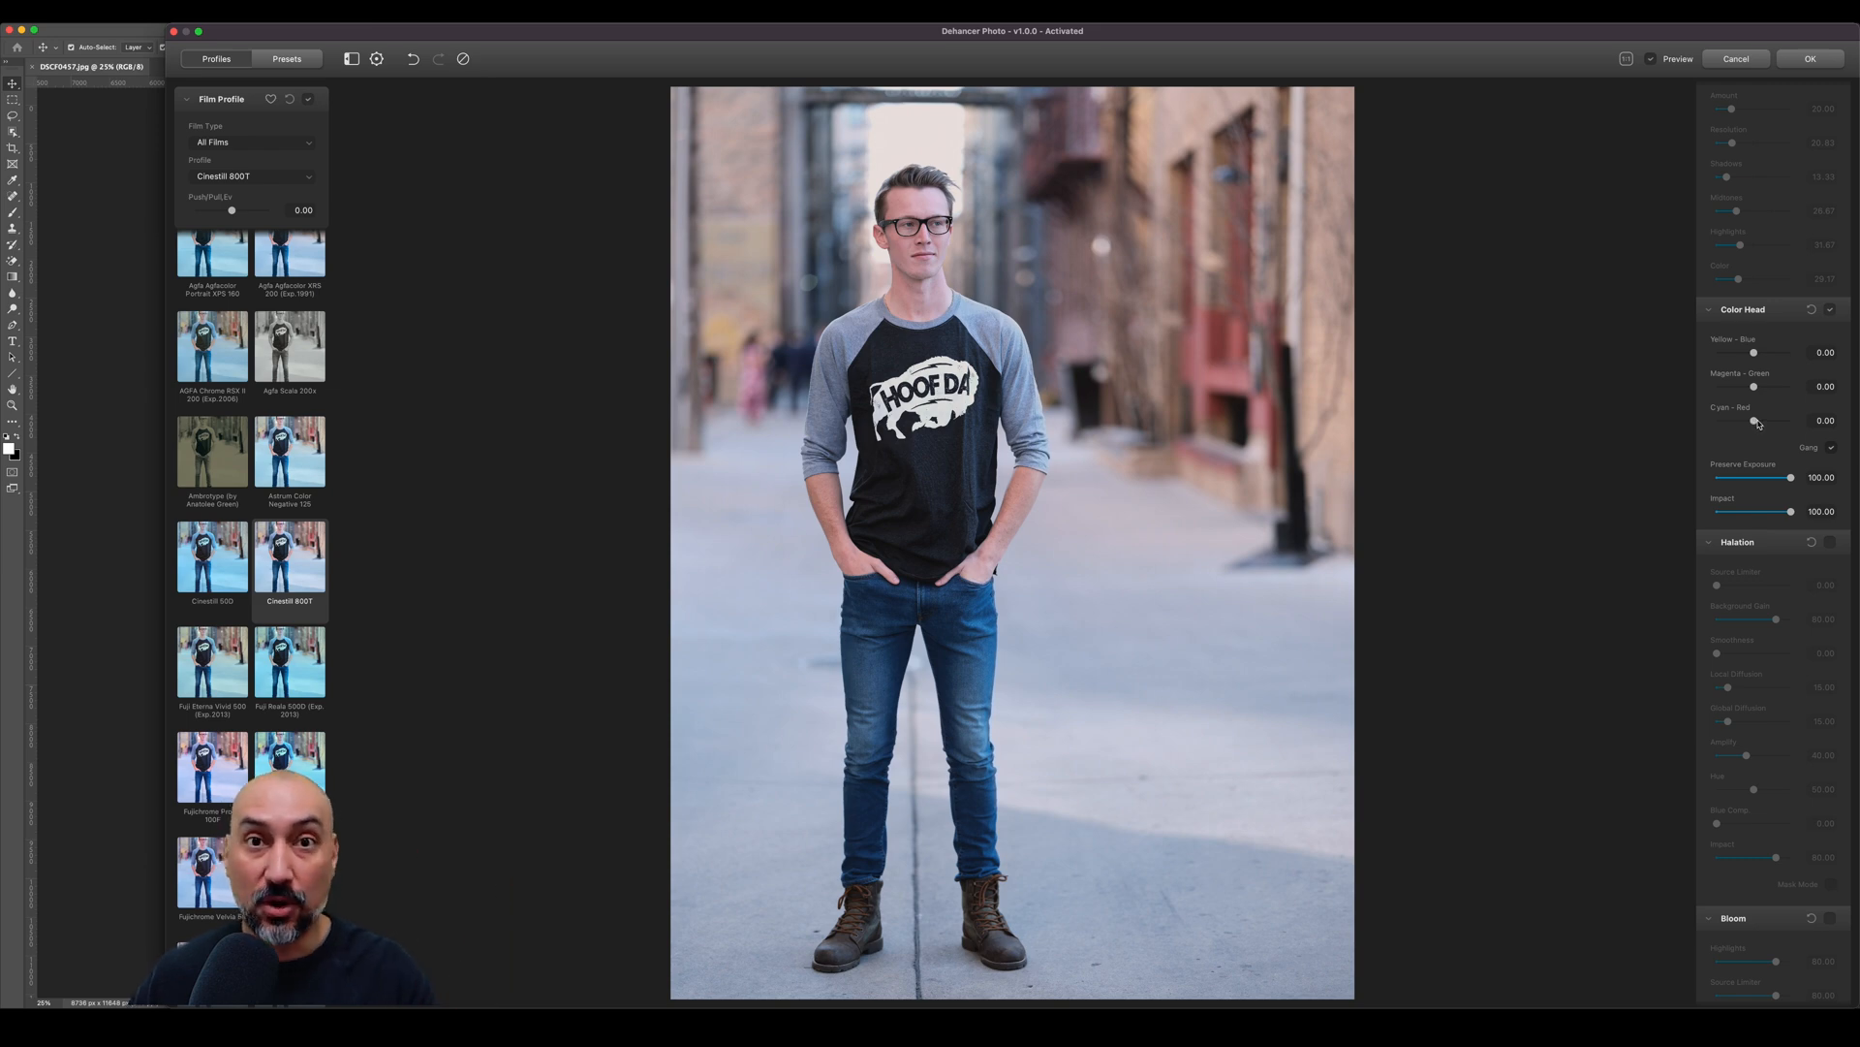
{"action": "left_click", "coordinate": [1831, 446]}
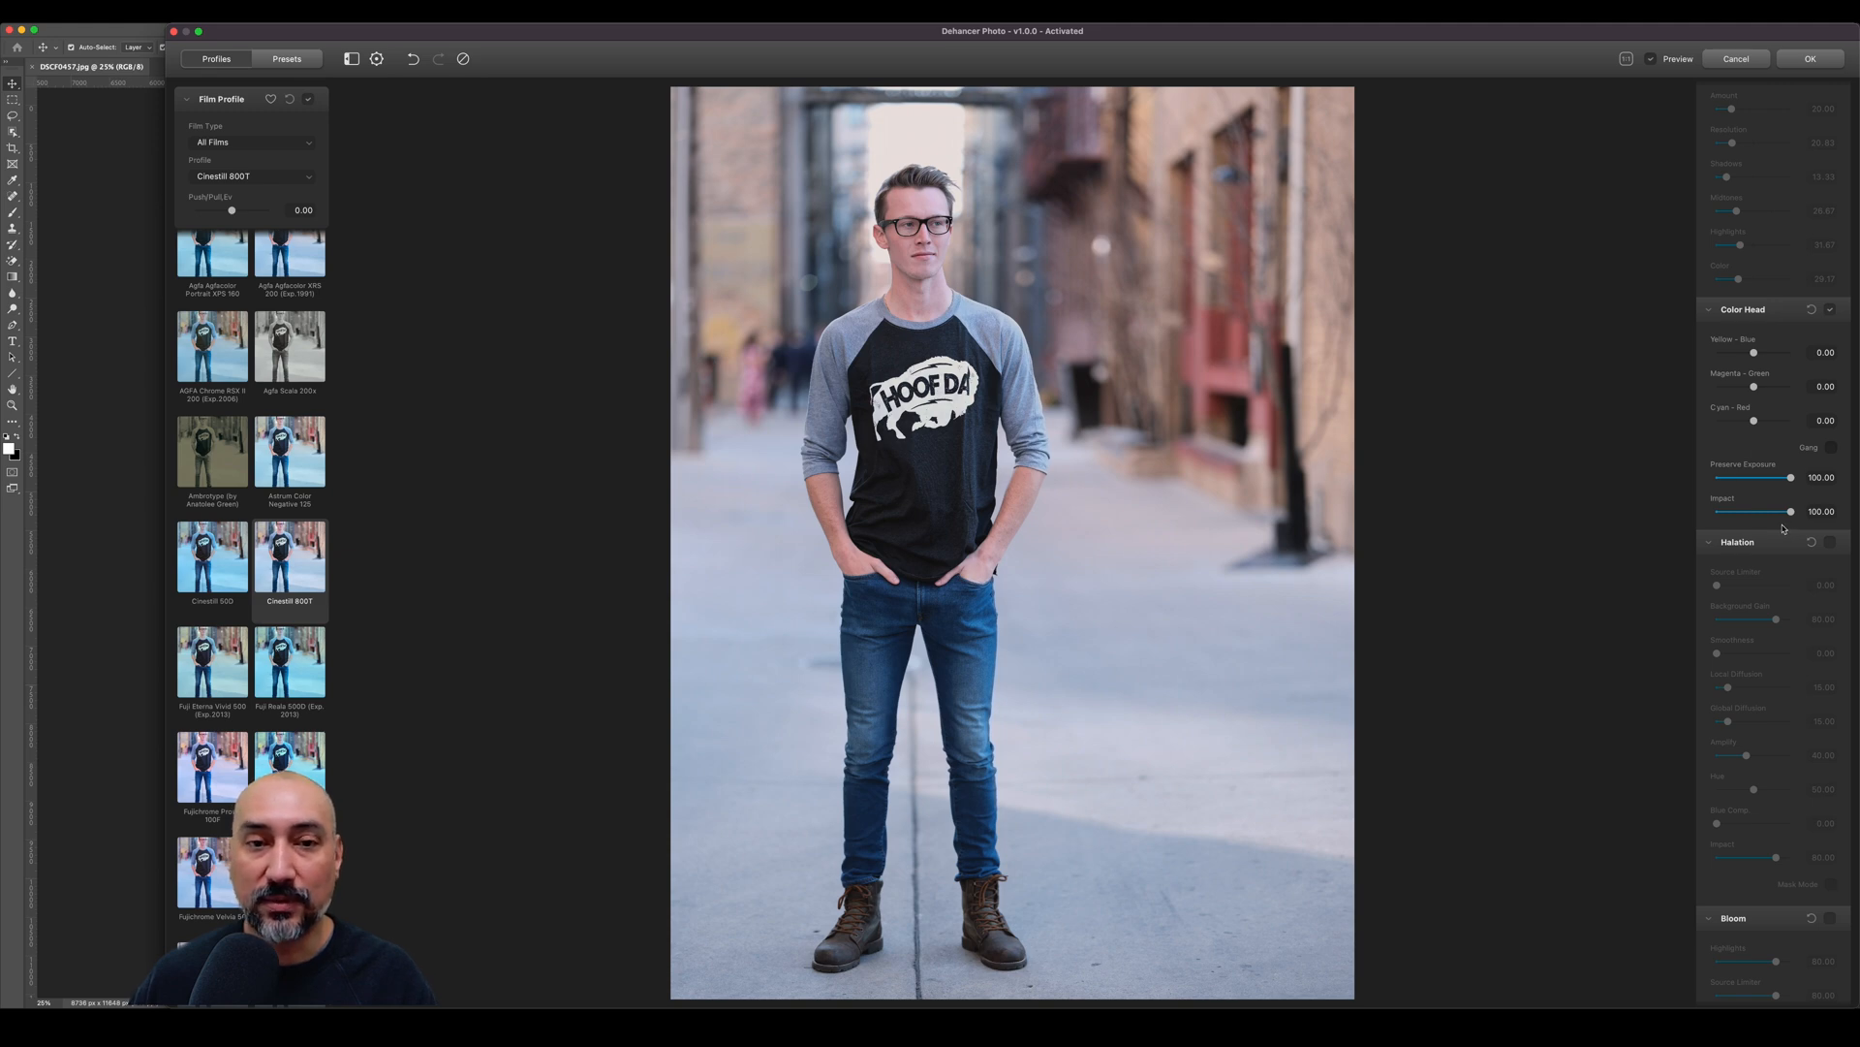
Enable Halation and set its local diffusion to 4.17 and source limiter to 29.17.
{"action": "scroll", "coordinate": [1759, 526], "scroll_direction": "down", "scroll_amount": 5}
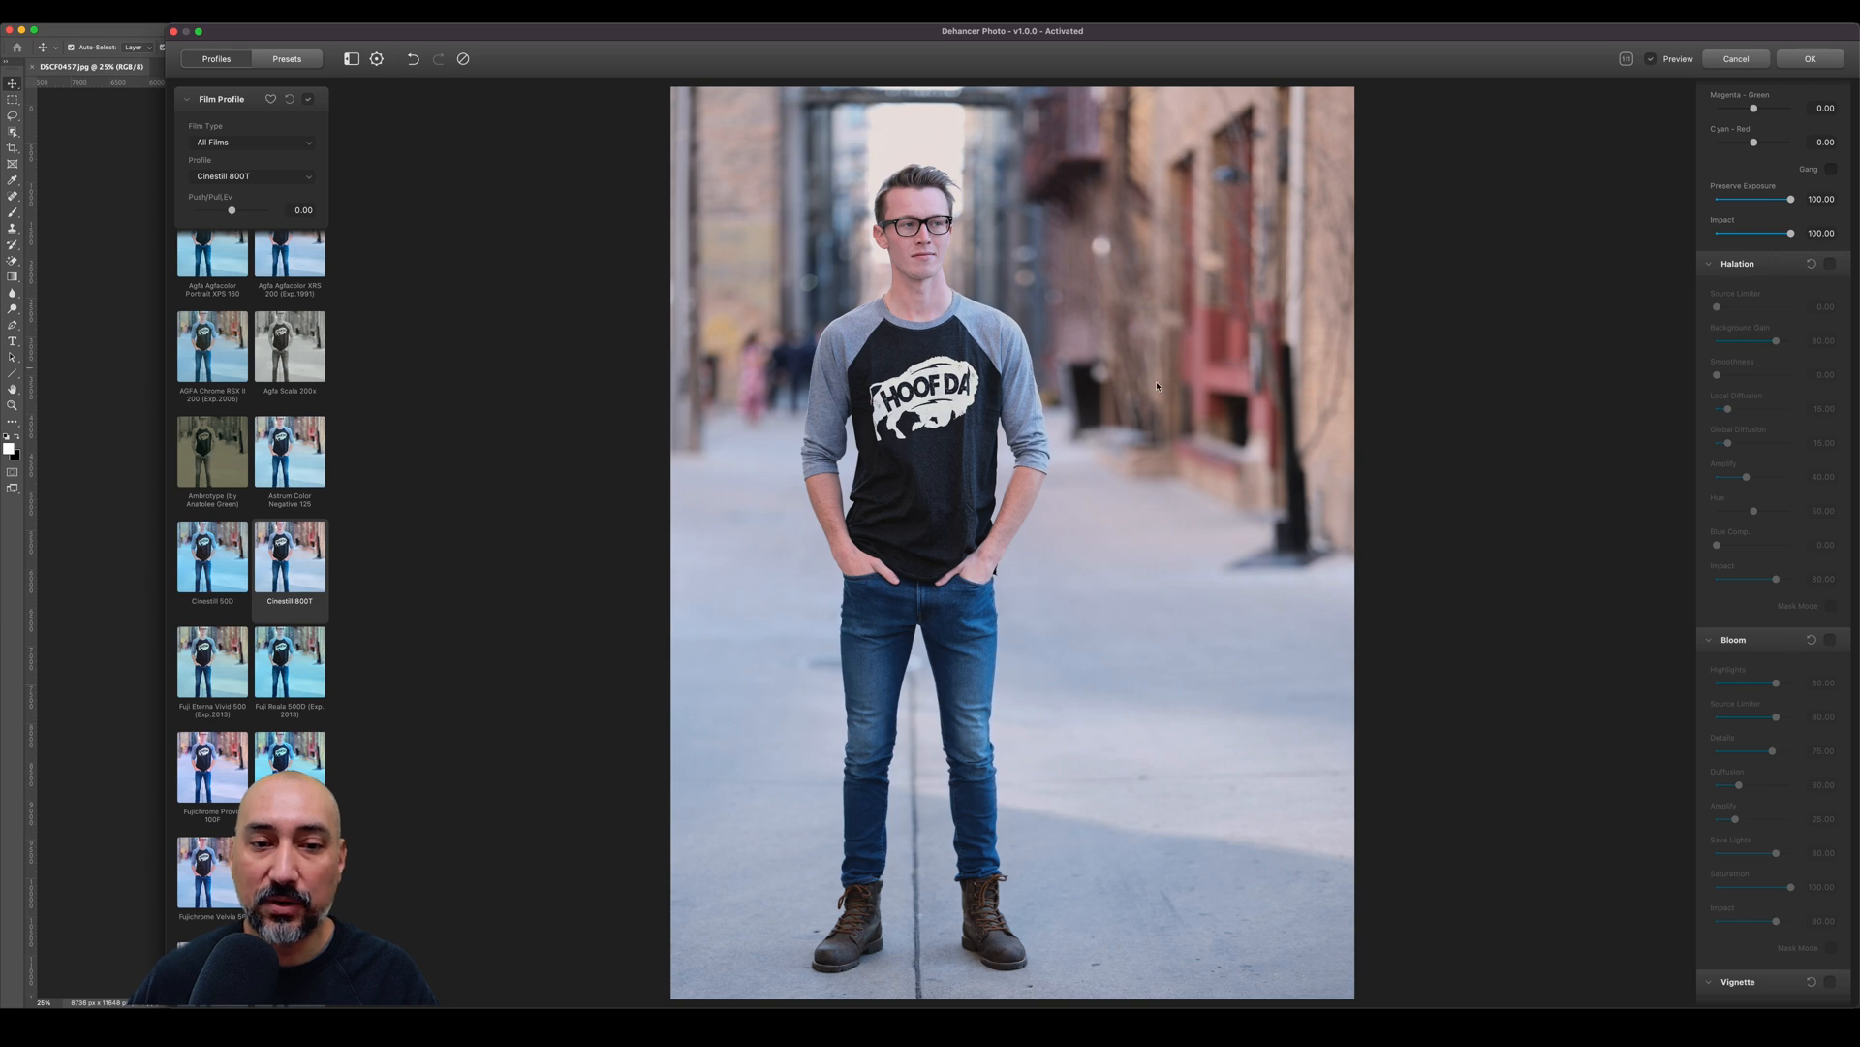
{"action": "left_click", "coordinate": [1830, 266]}
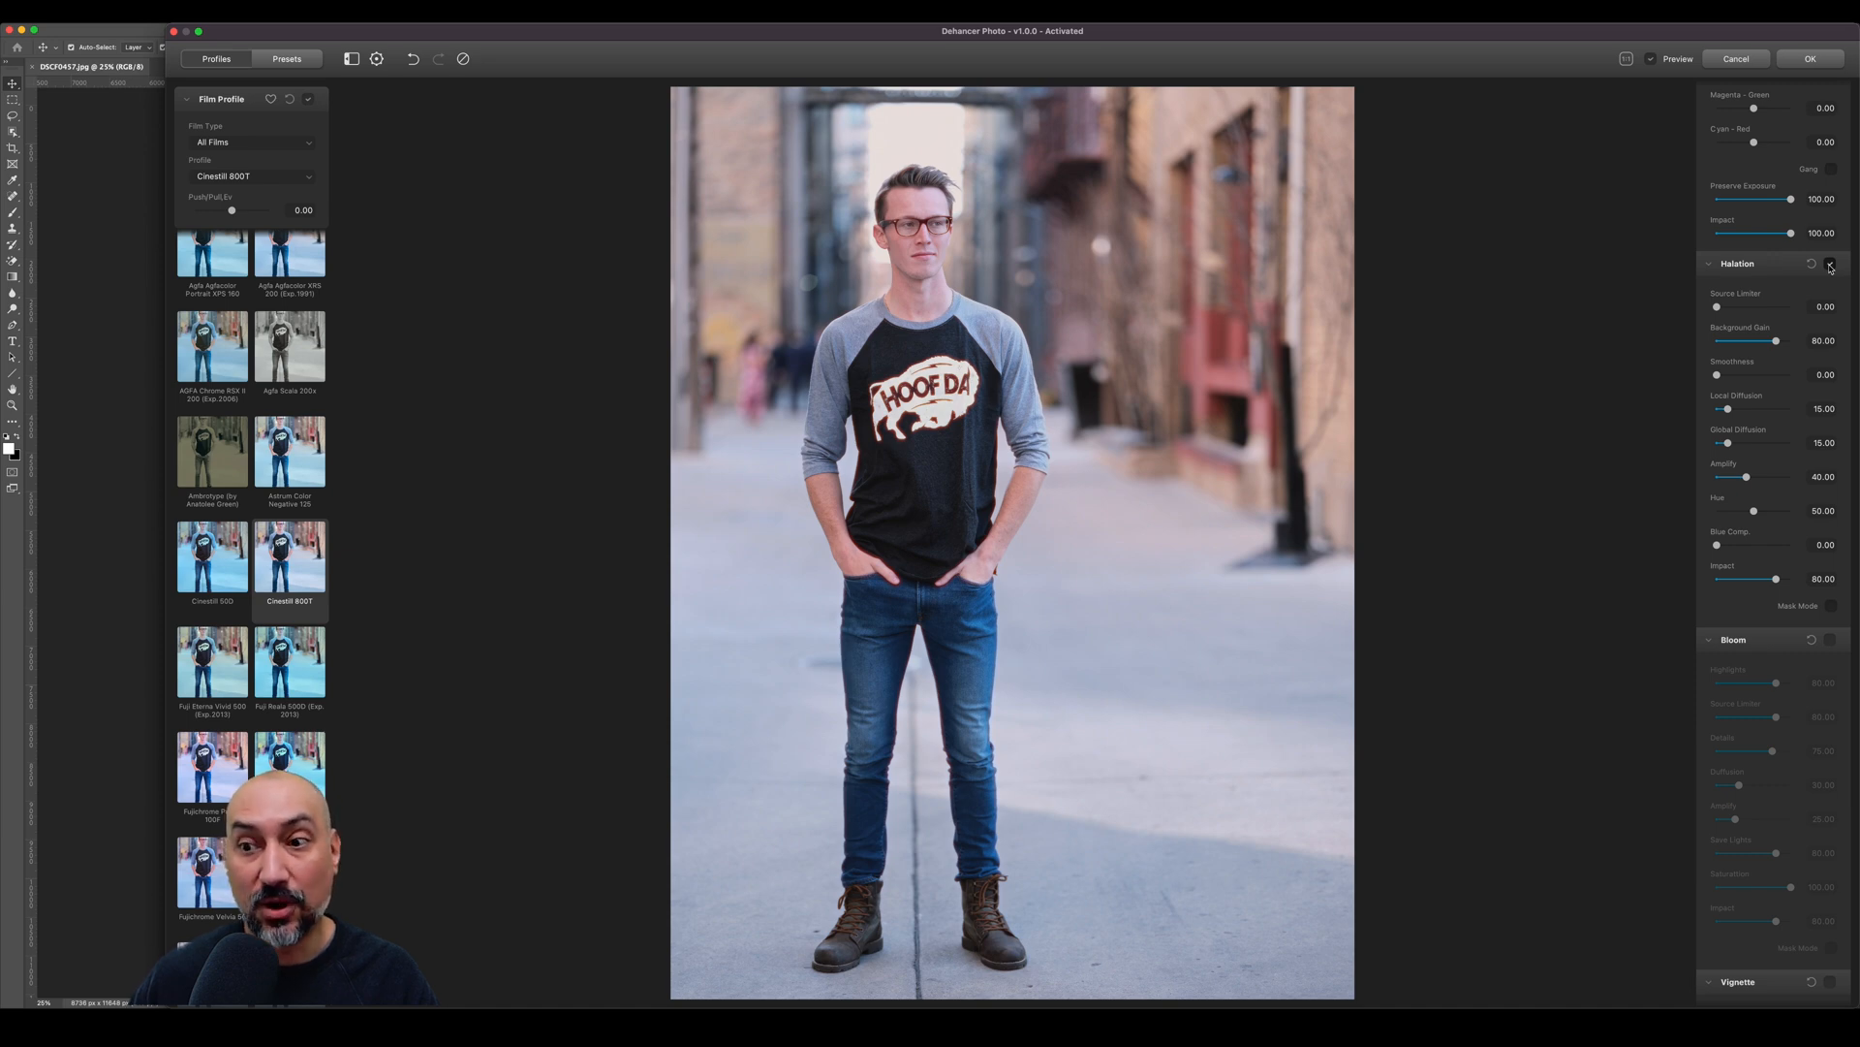
{"action": "left_click_drag", "start_coordinate": [1729, 410], "coordinate": [1720, 409]}
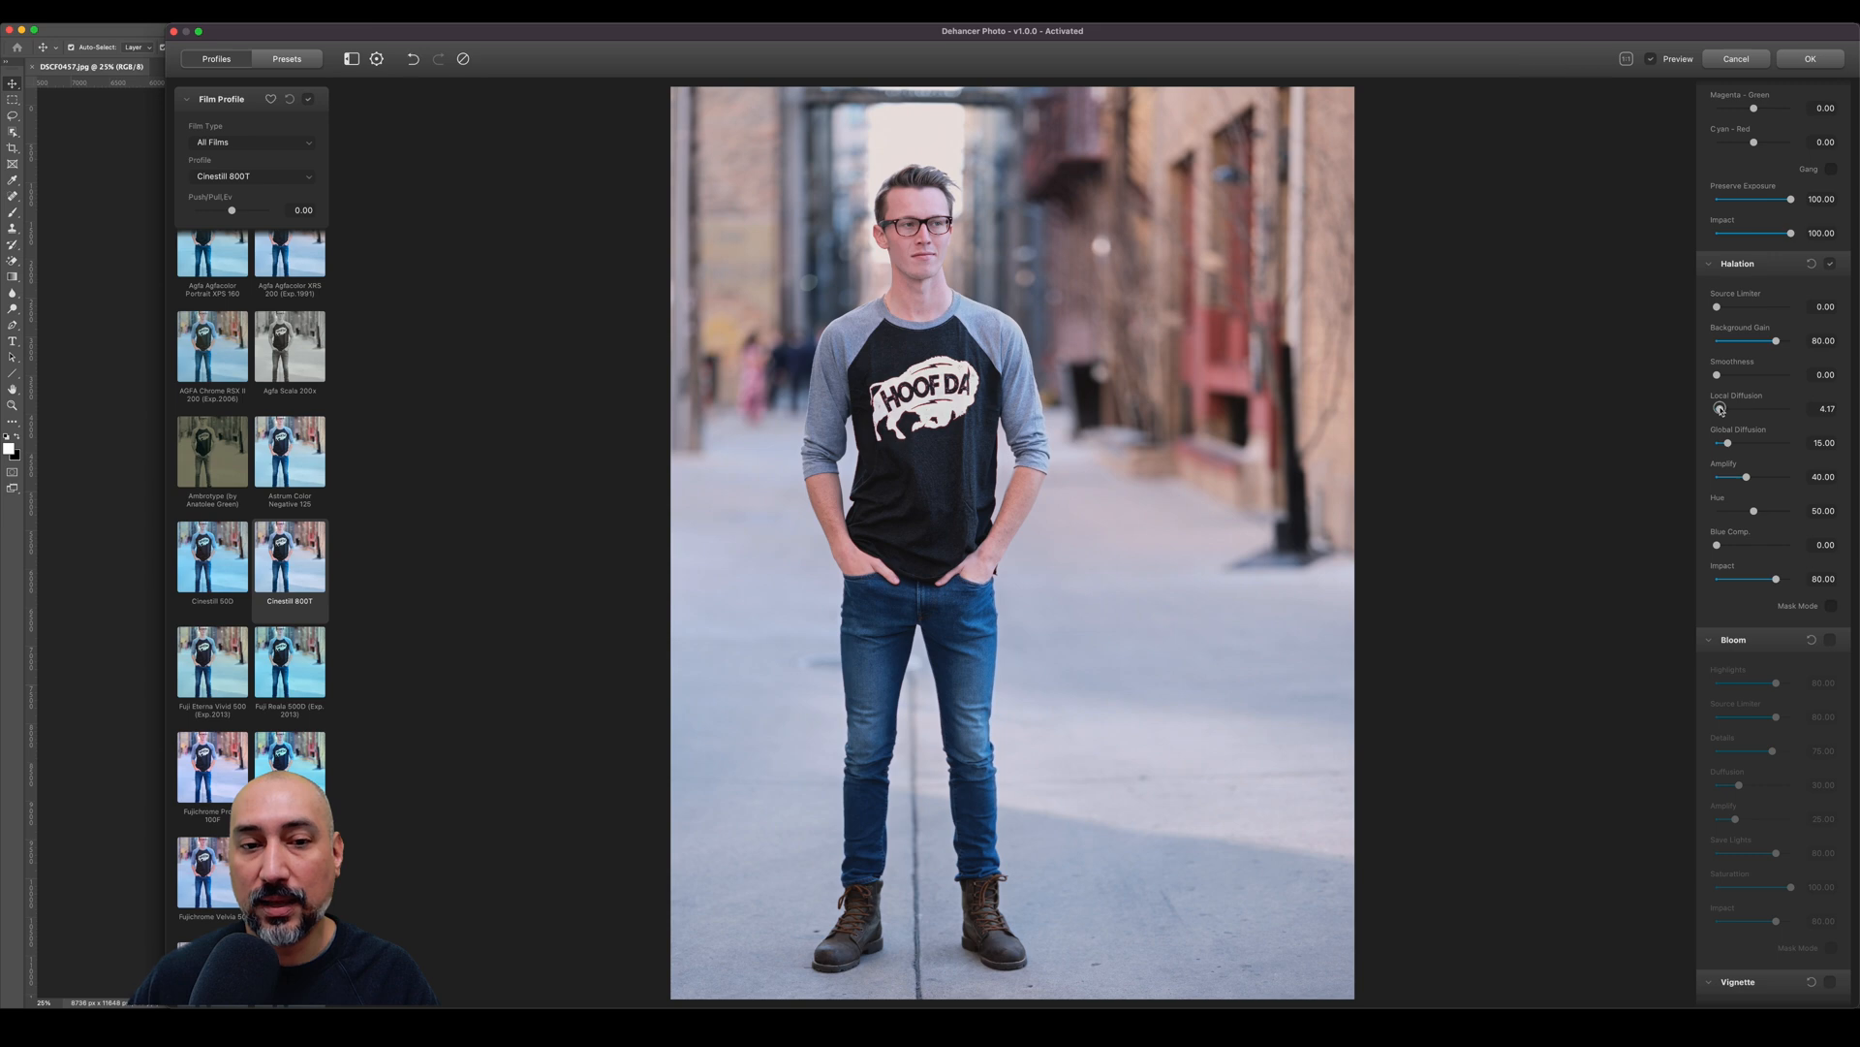
{"action": "left_click", "coordinate": [1720, 307]}
{"action": "left_click_drag", "start_coordinate": [1722, 308], "coordinate": [1739, 308]}
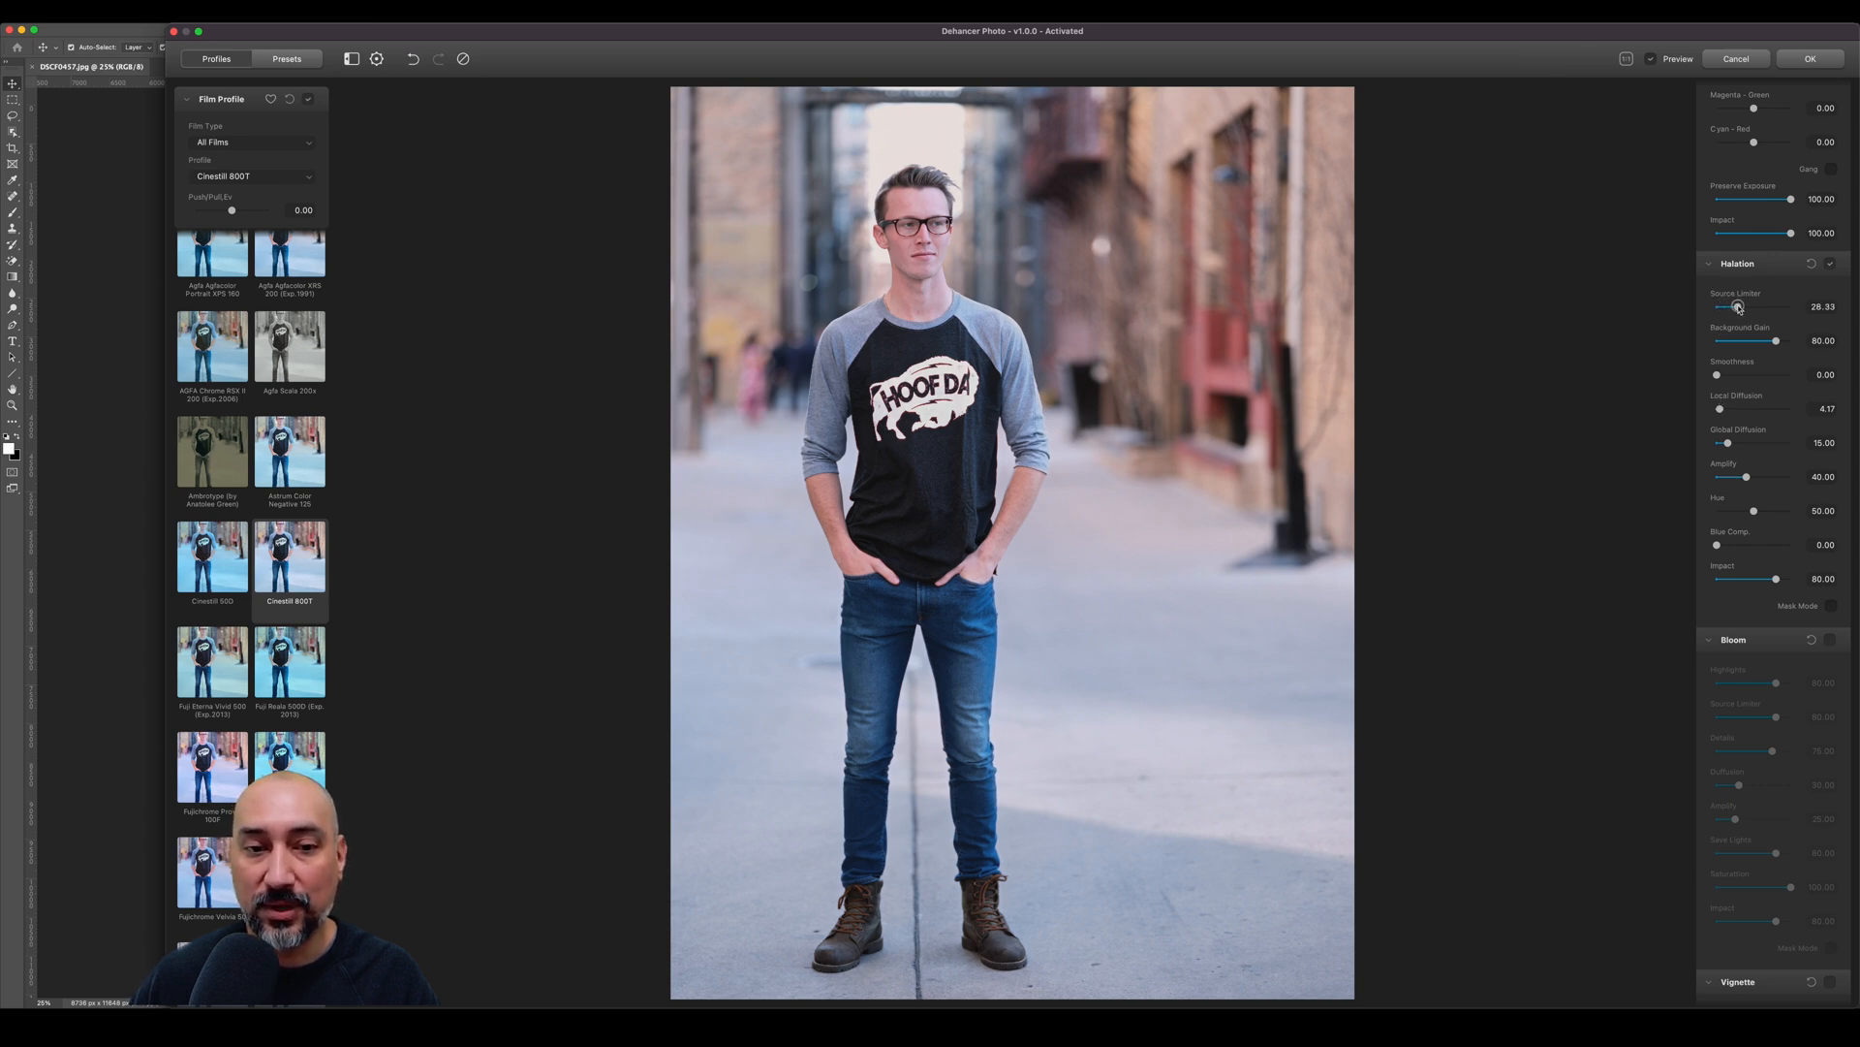
Compare the photo with and without the Halation effect, and leave Halation disabled.
{"action": "left_click", "coordinate": [1832, 265]}
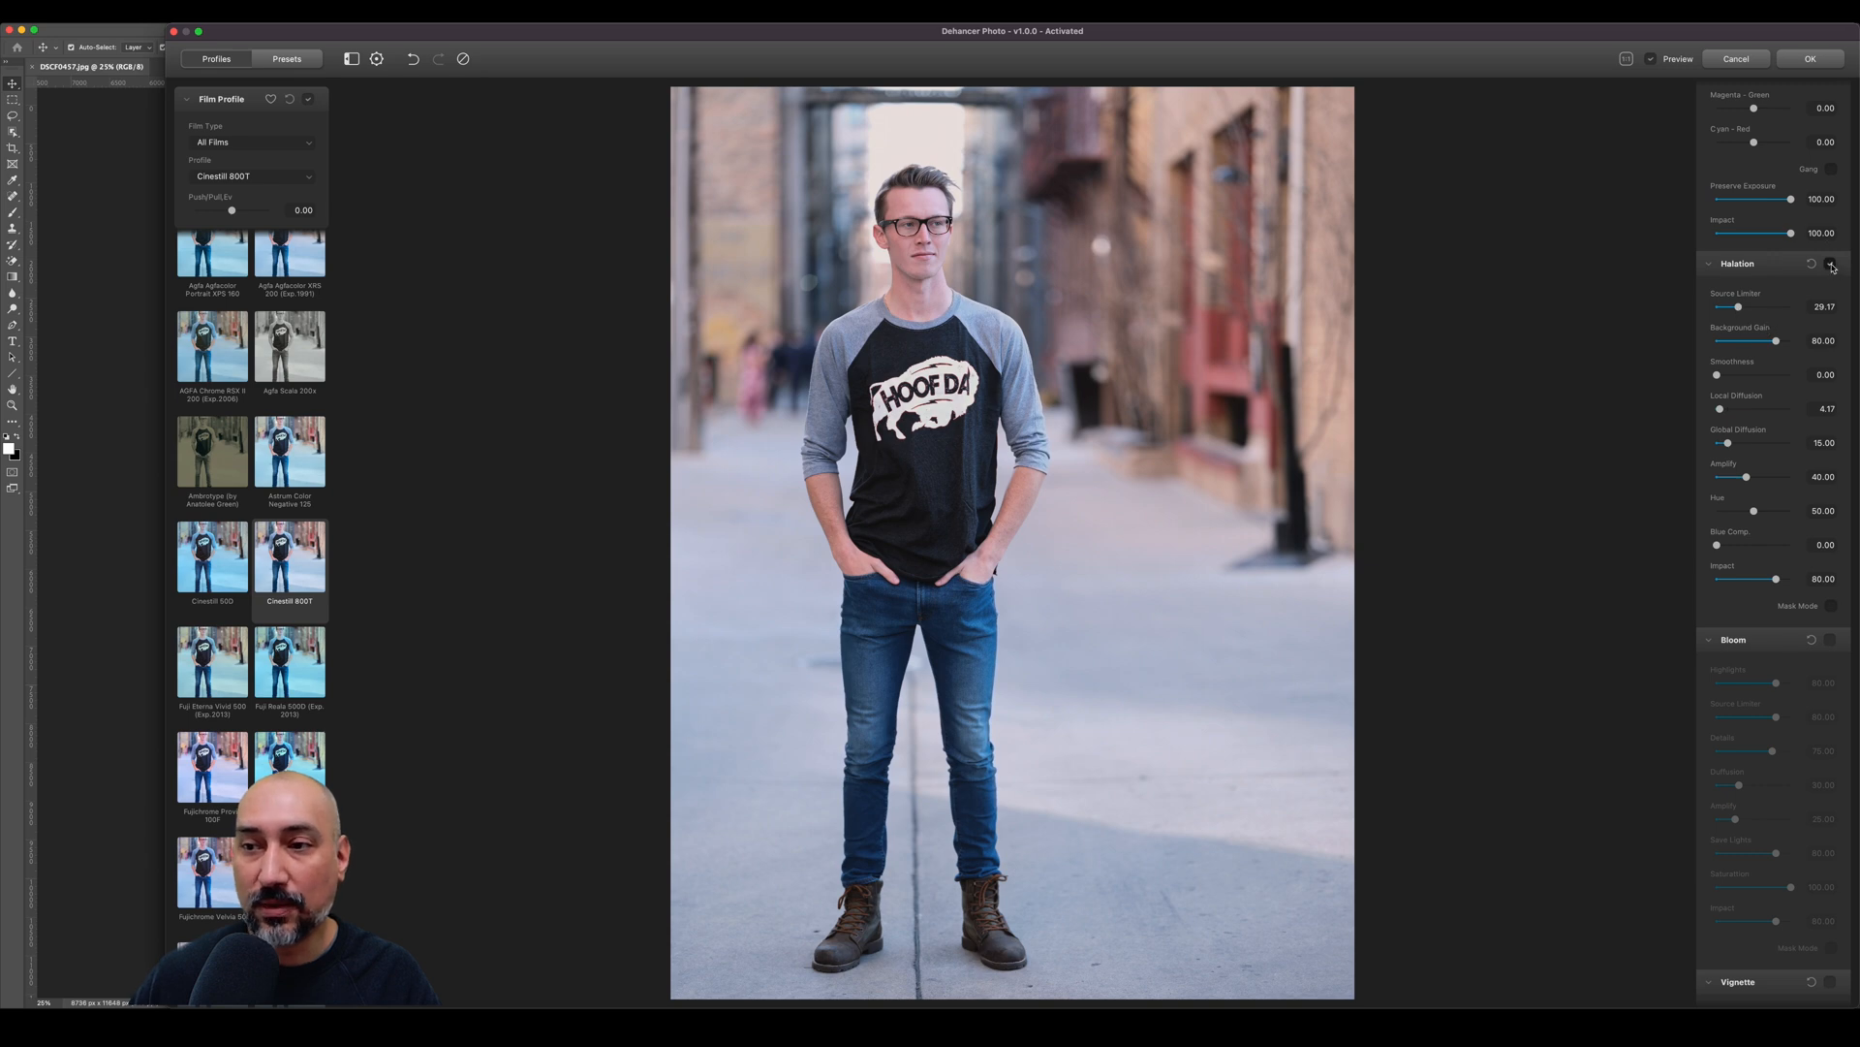
{"action": "left_click", "coordinate": [1832, 264]}
{"action": "left_click", "coordinate": [1831, 265]}
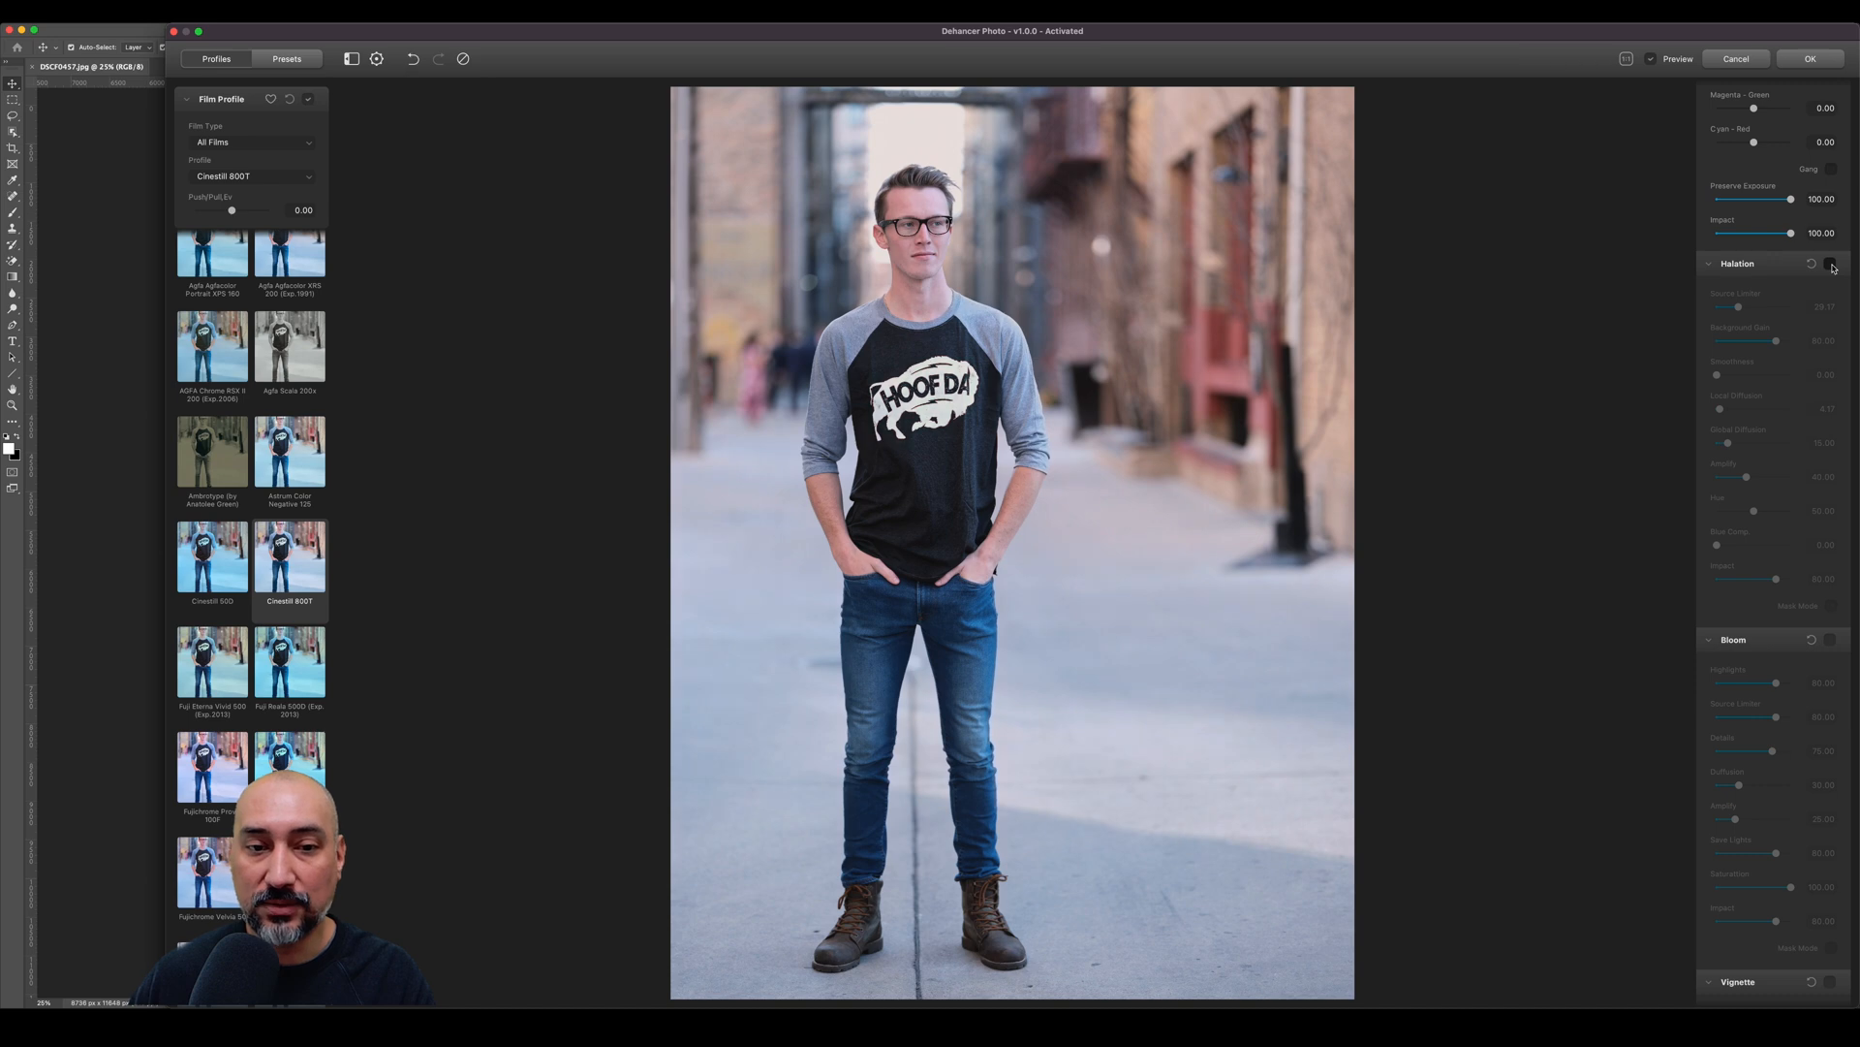
{"action": "left_click", "coordinate": [1831, 265]}
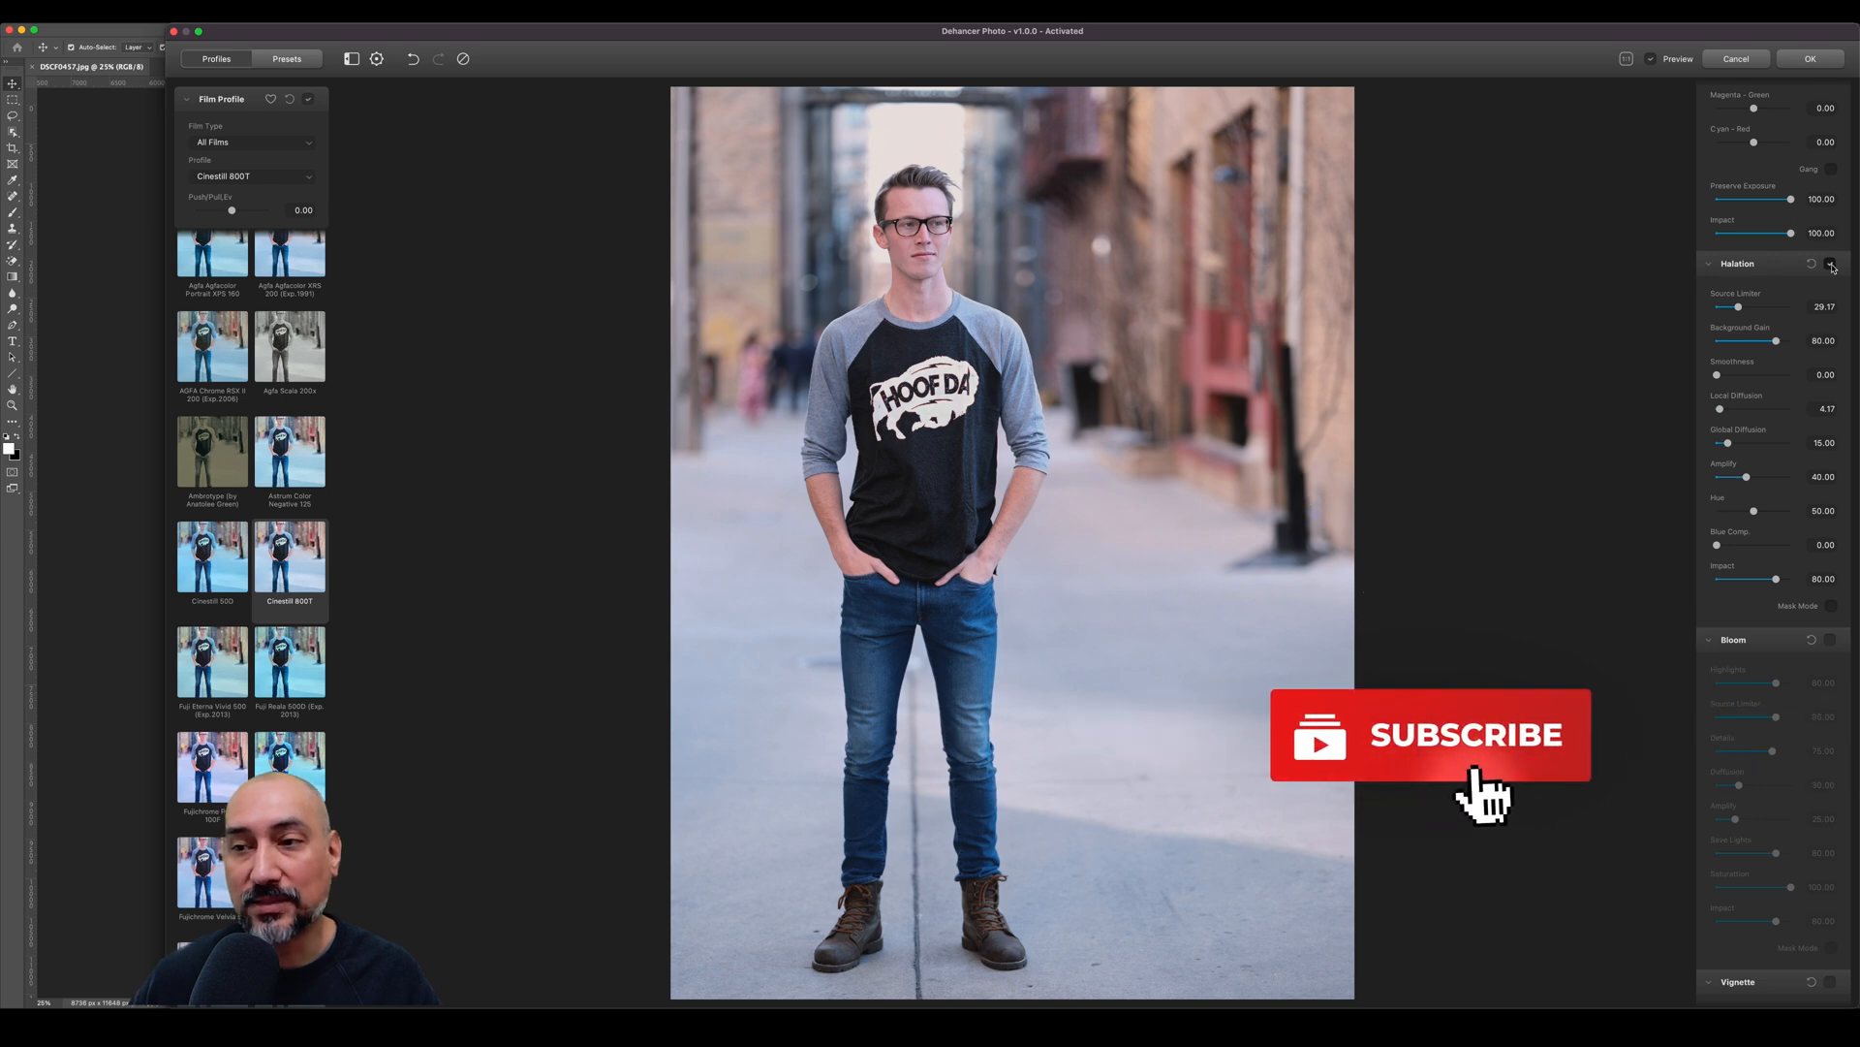
{"action": "left_click", "coordinate": [1830, 265]}
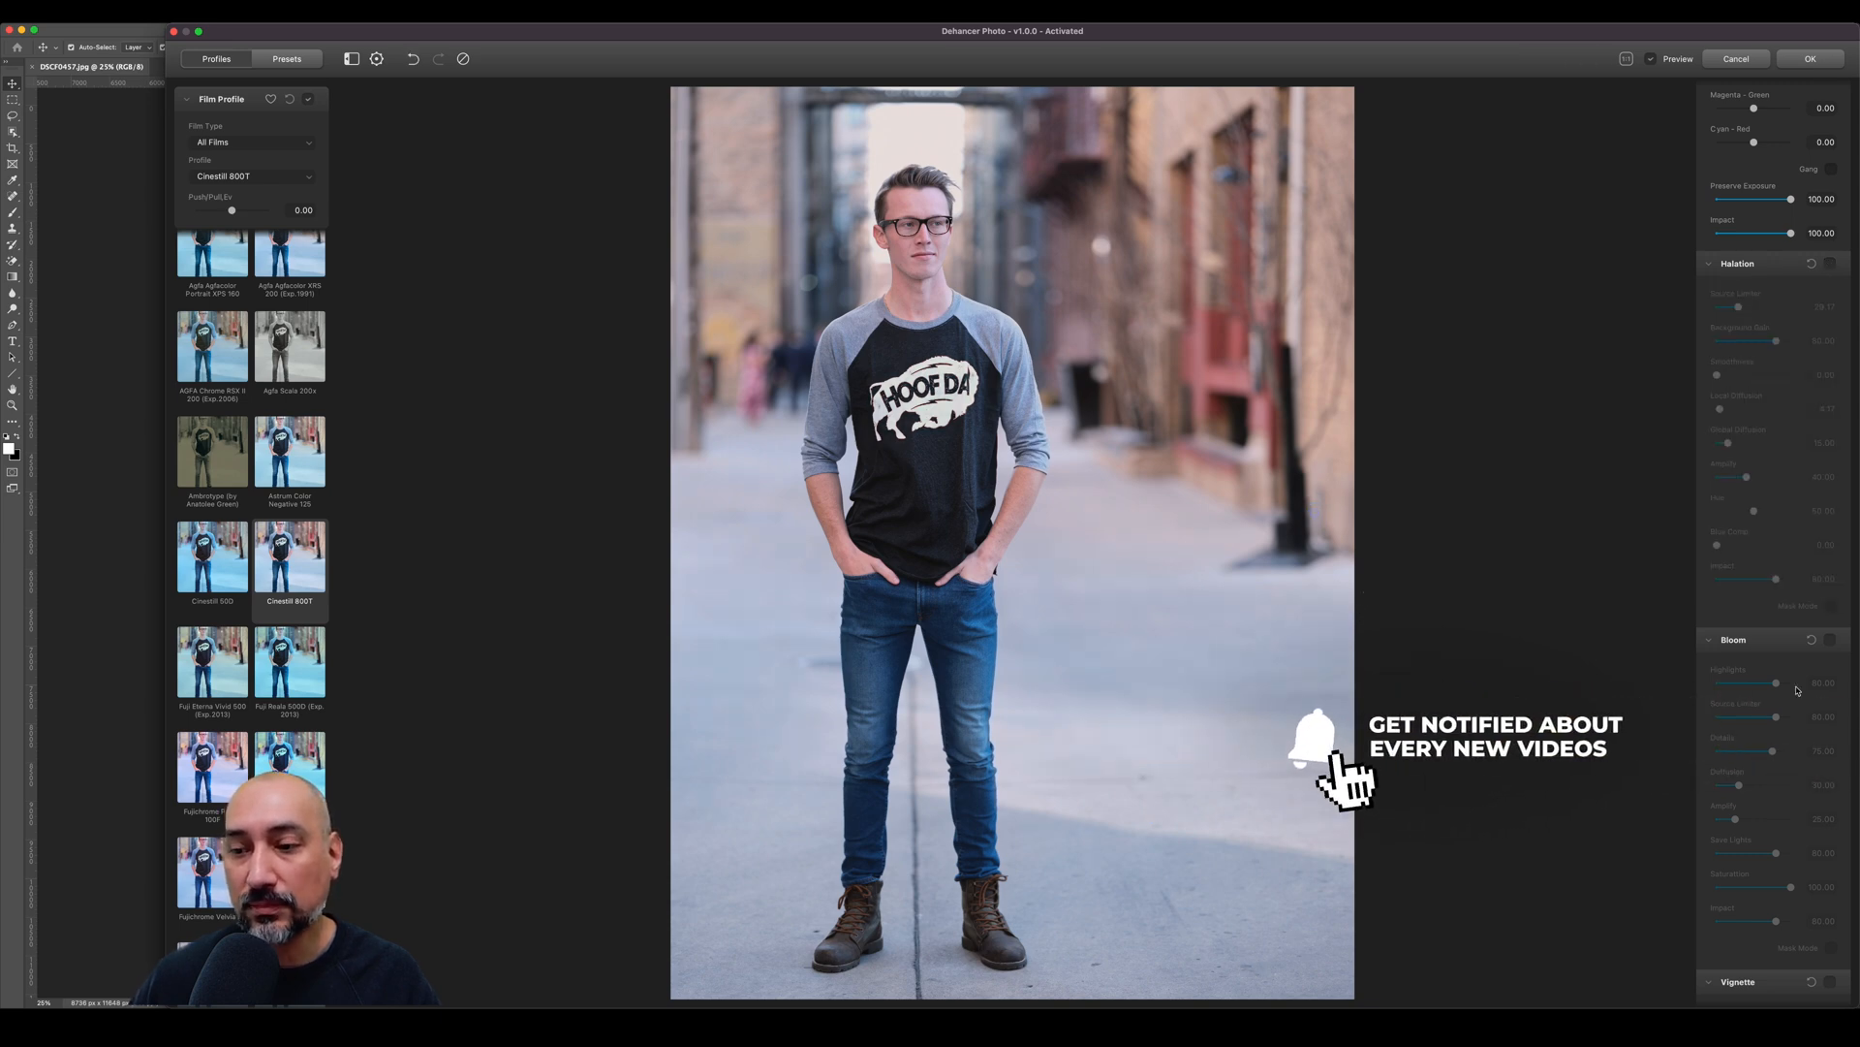
Enable Bloom and set highlights to 31.67, source limiter to 25.83, diffusion to 47.50 and amplify to 5.00.
{"action": "left_click", "coordinate": [1830, 641]}
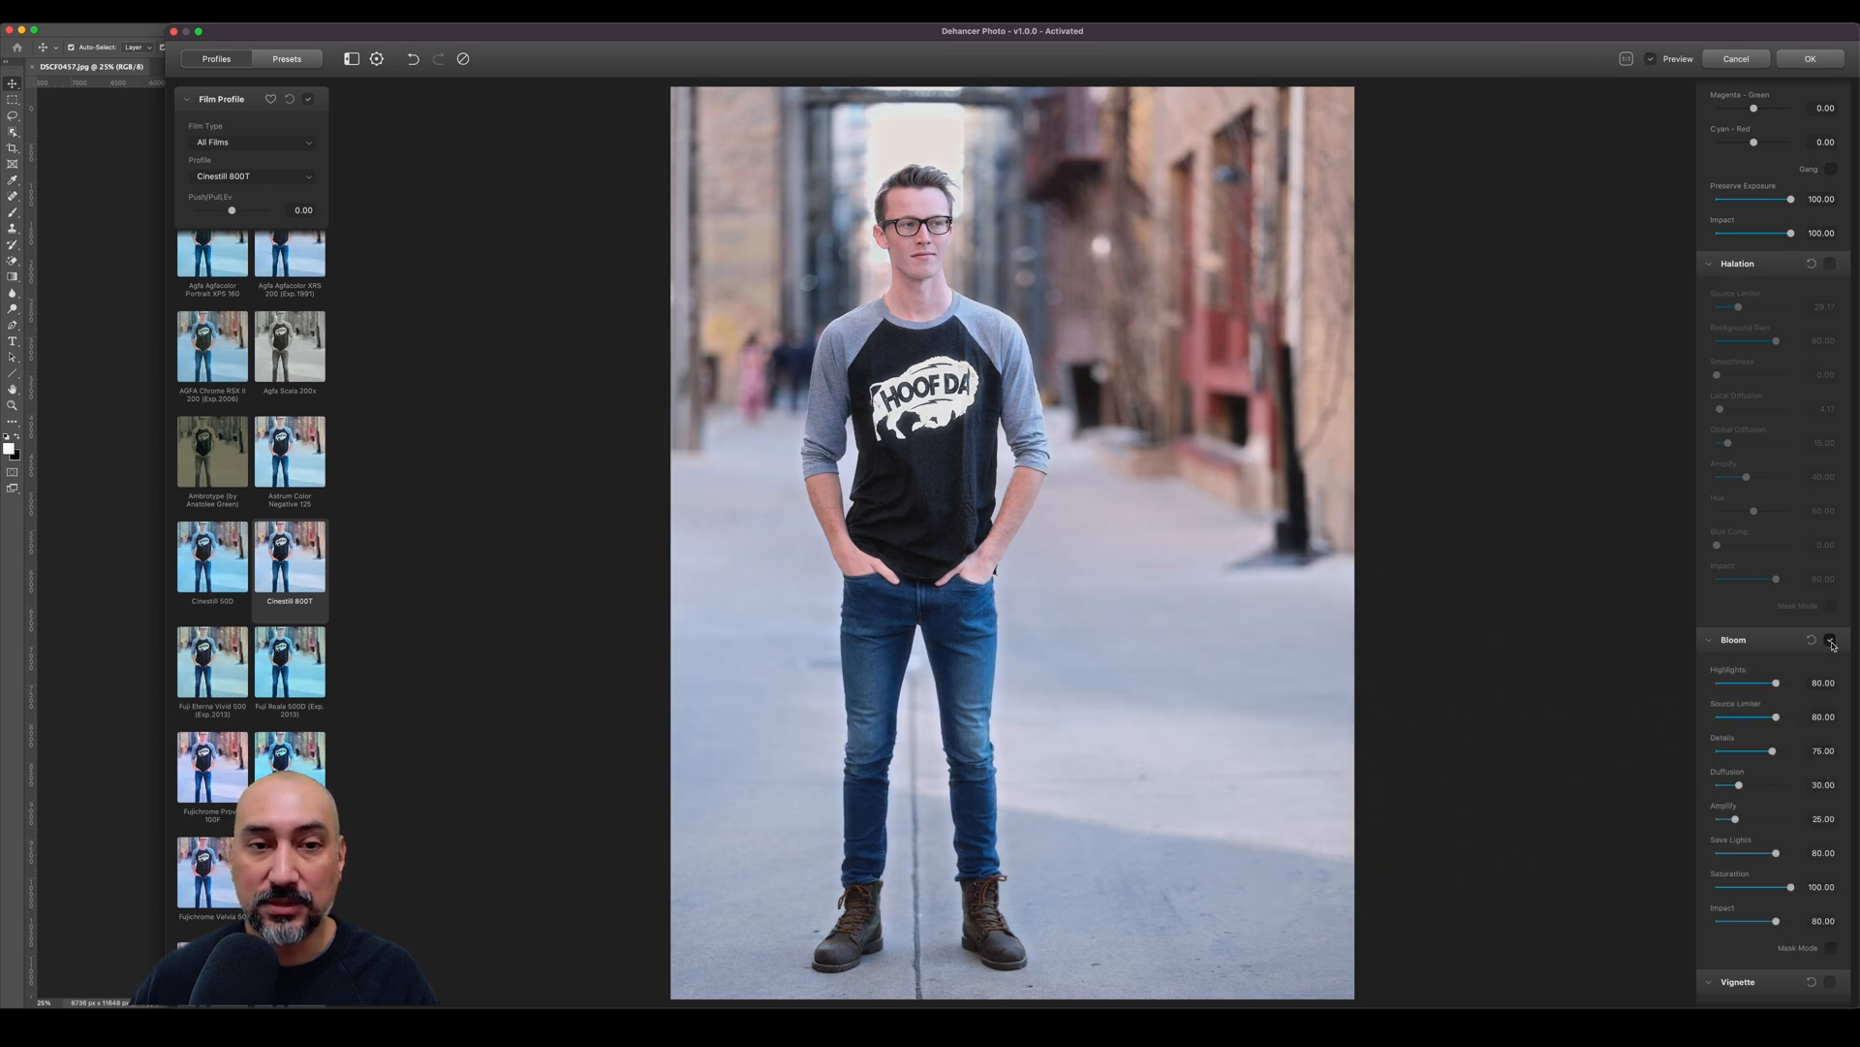
{"action": "scroll", "coordinate": [1761, 670], "scroll_direction": "down", "scroll_amount": 3}
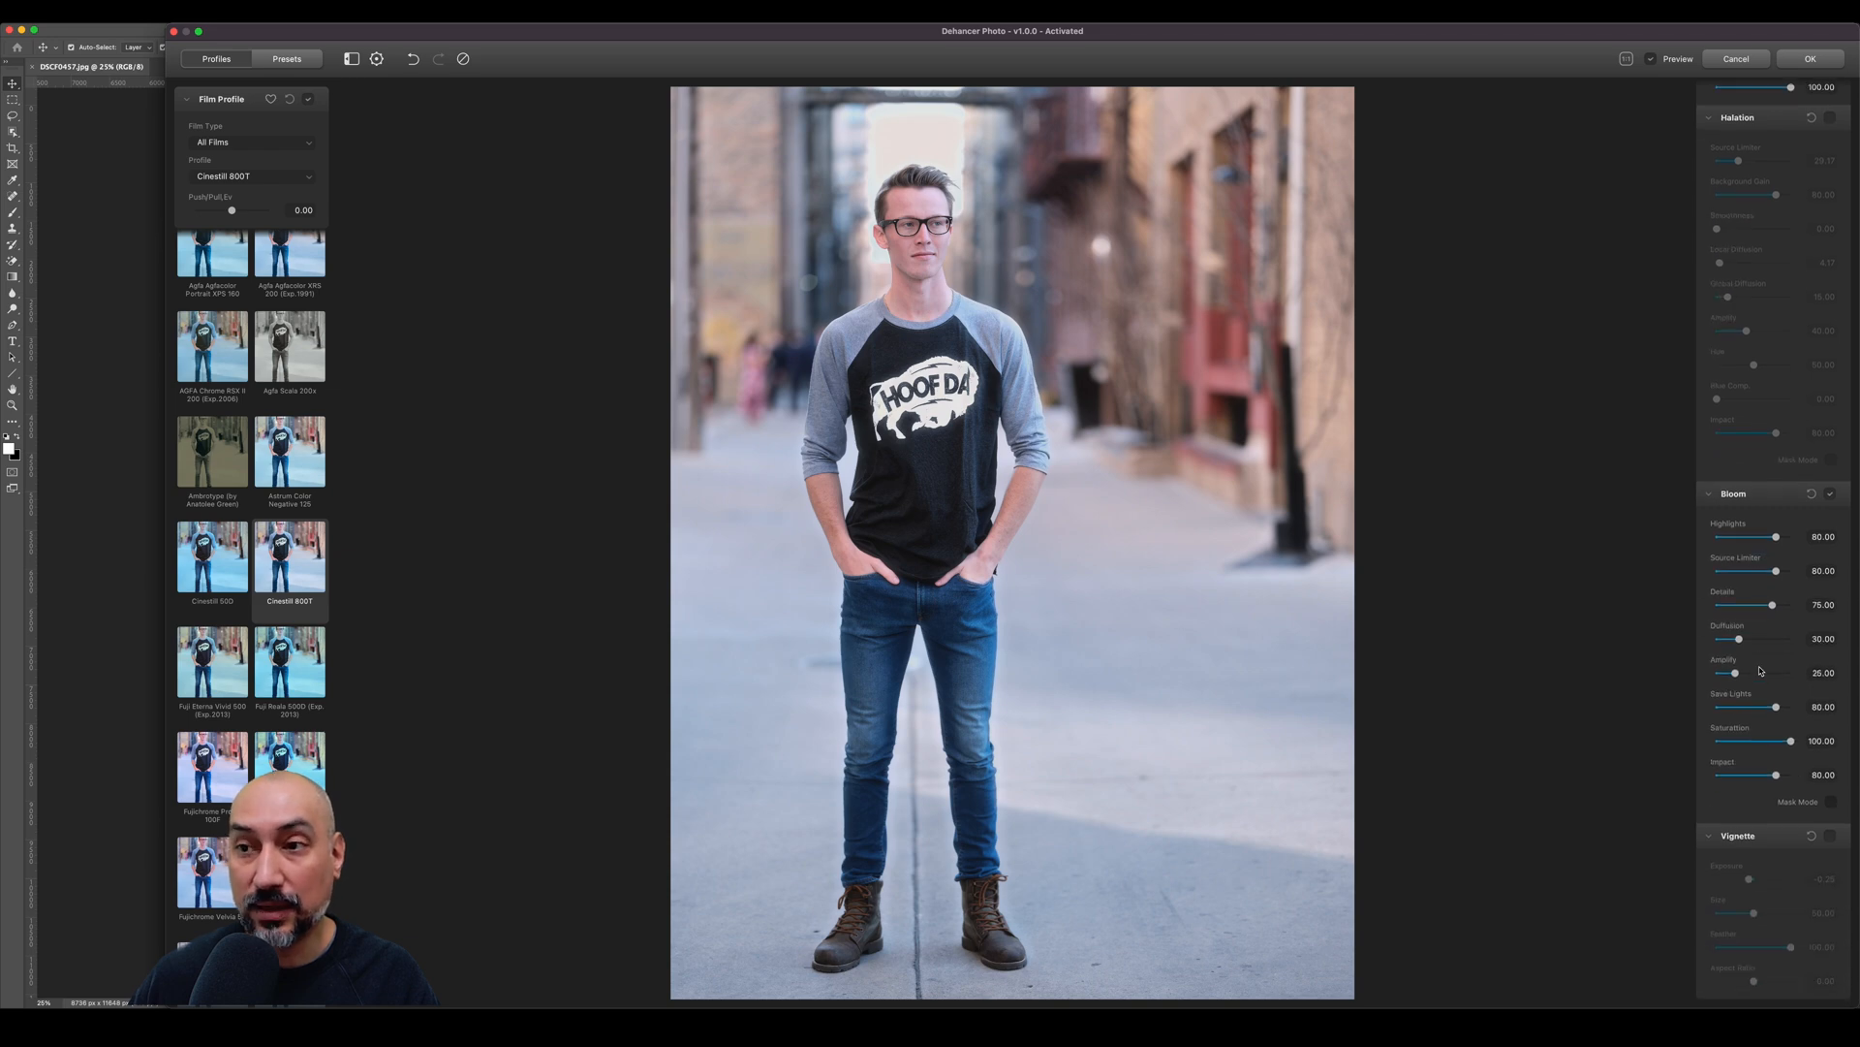
{"action": "left_click_drag", "start_coordinate": [1776, 539], "coordinate": [1736, 571]}
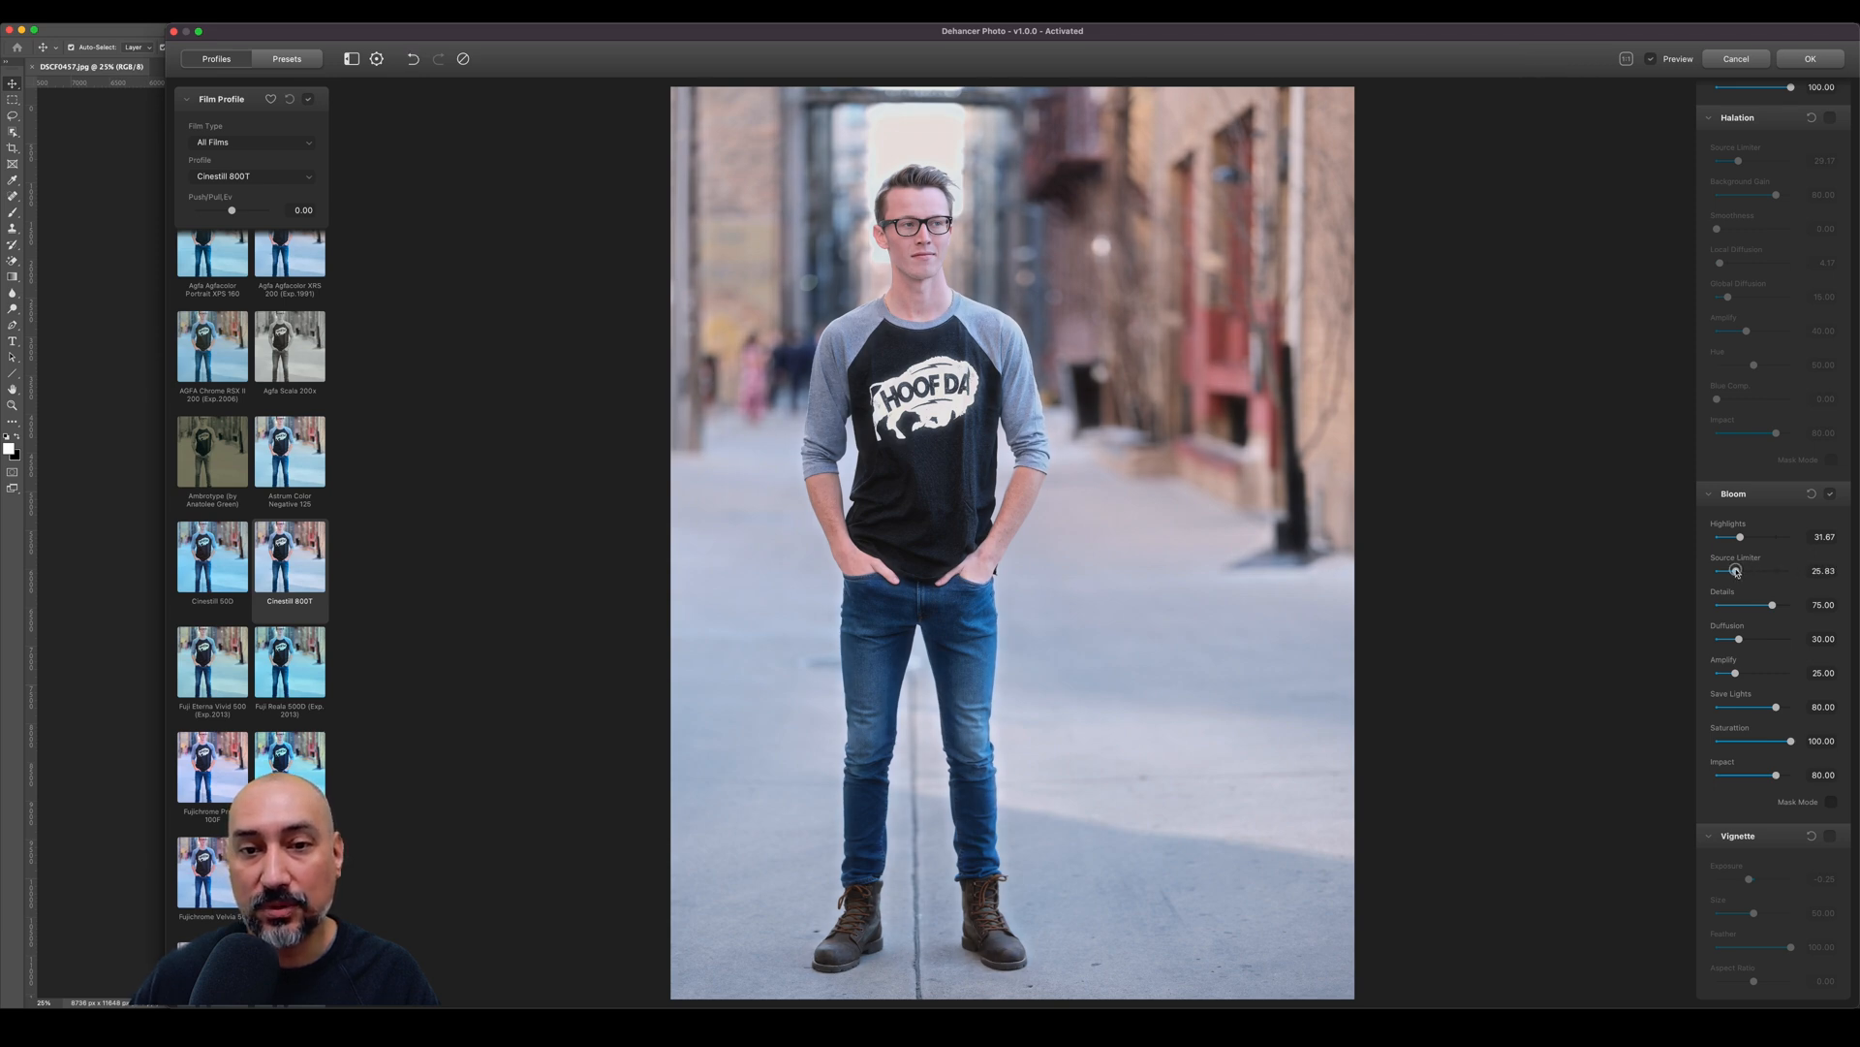
{"action": "left_click_drag", "start_coordinate": [1739, 640], "coordinate": [1723, 677]}
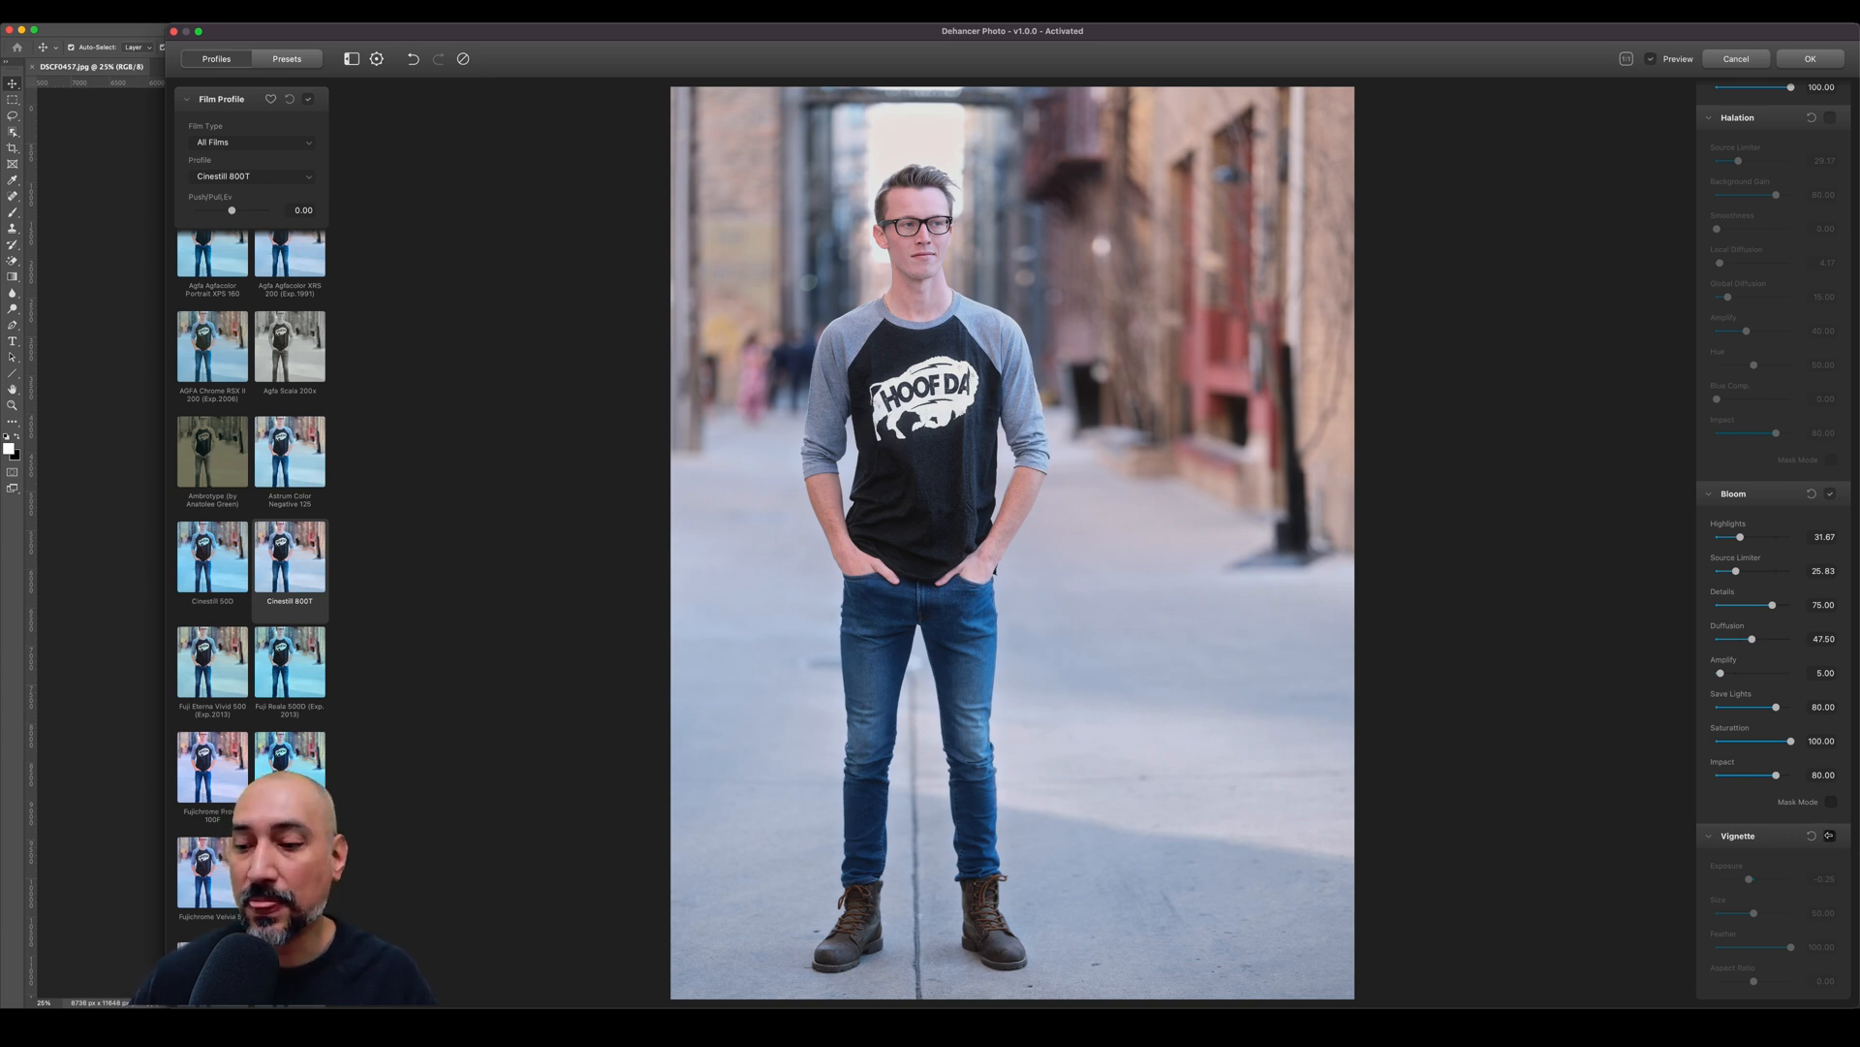
Enable Vignette with exposure -0.13 and size 26.67, and apply the complete film look to the photo.
{"action": "left_click", "coordinate": [1831, 836]}
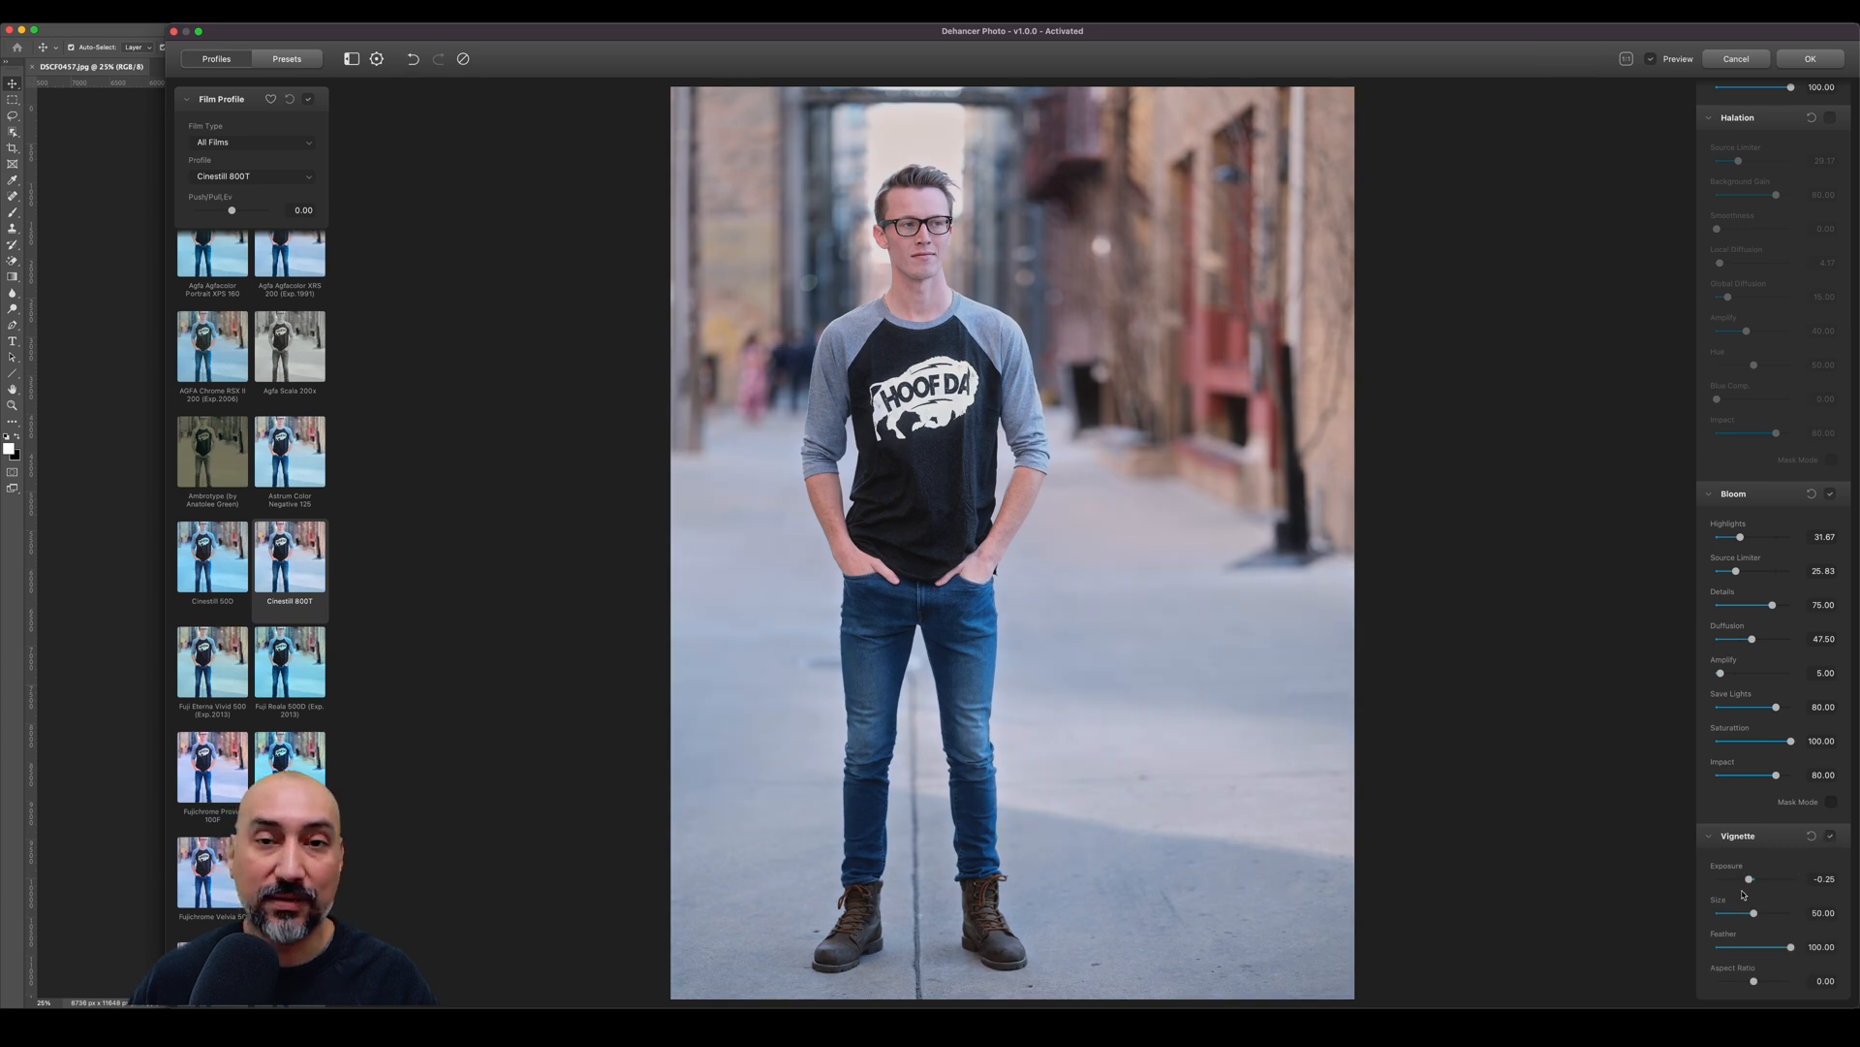
{"action": "mouse_move", "coordinate": [1749, 879]}
{"action": "left_mouse_down"}
{"action": "mouse_move", "coordinate": [1676, 882]}
{"action": "mouse_move", "coordinate": [1815, 879]}
{"action": "mouse_move", "coordinate": [1751, 879]}
{"action": "mouse_move", "coordinate": [1766, 913]}
{"action": "mouse_move", "coordinate": [1713, 914]}
{"action": "mouse_move", "coordinate": [1736, 914]}
{"action": "left_mouse_up"}
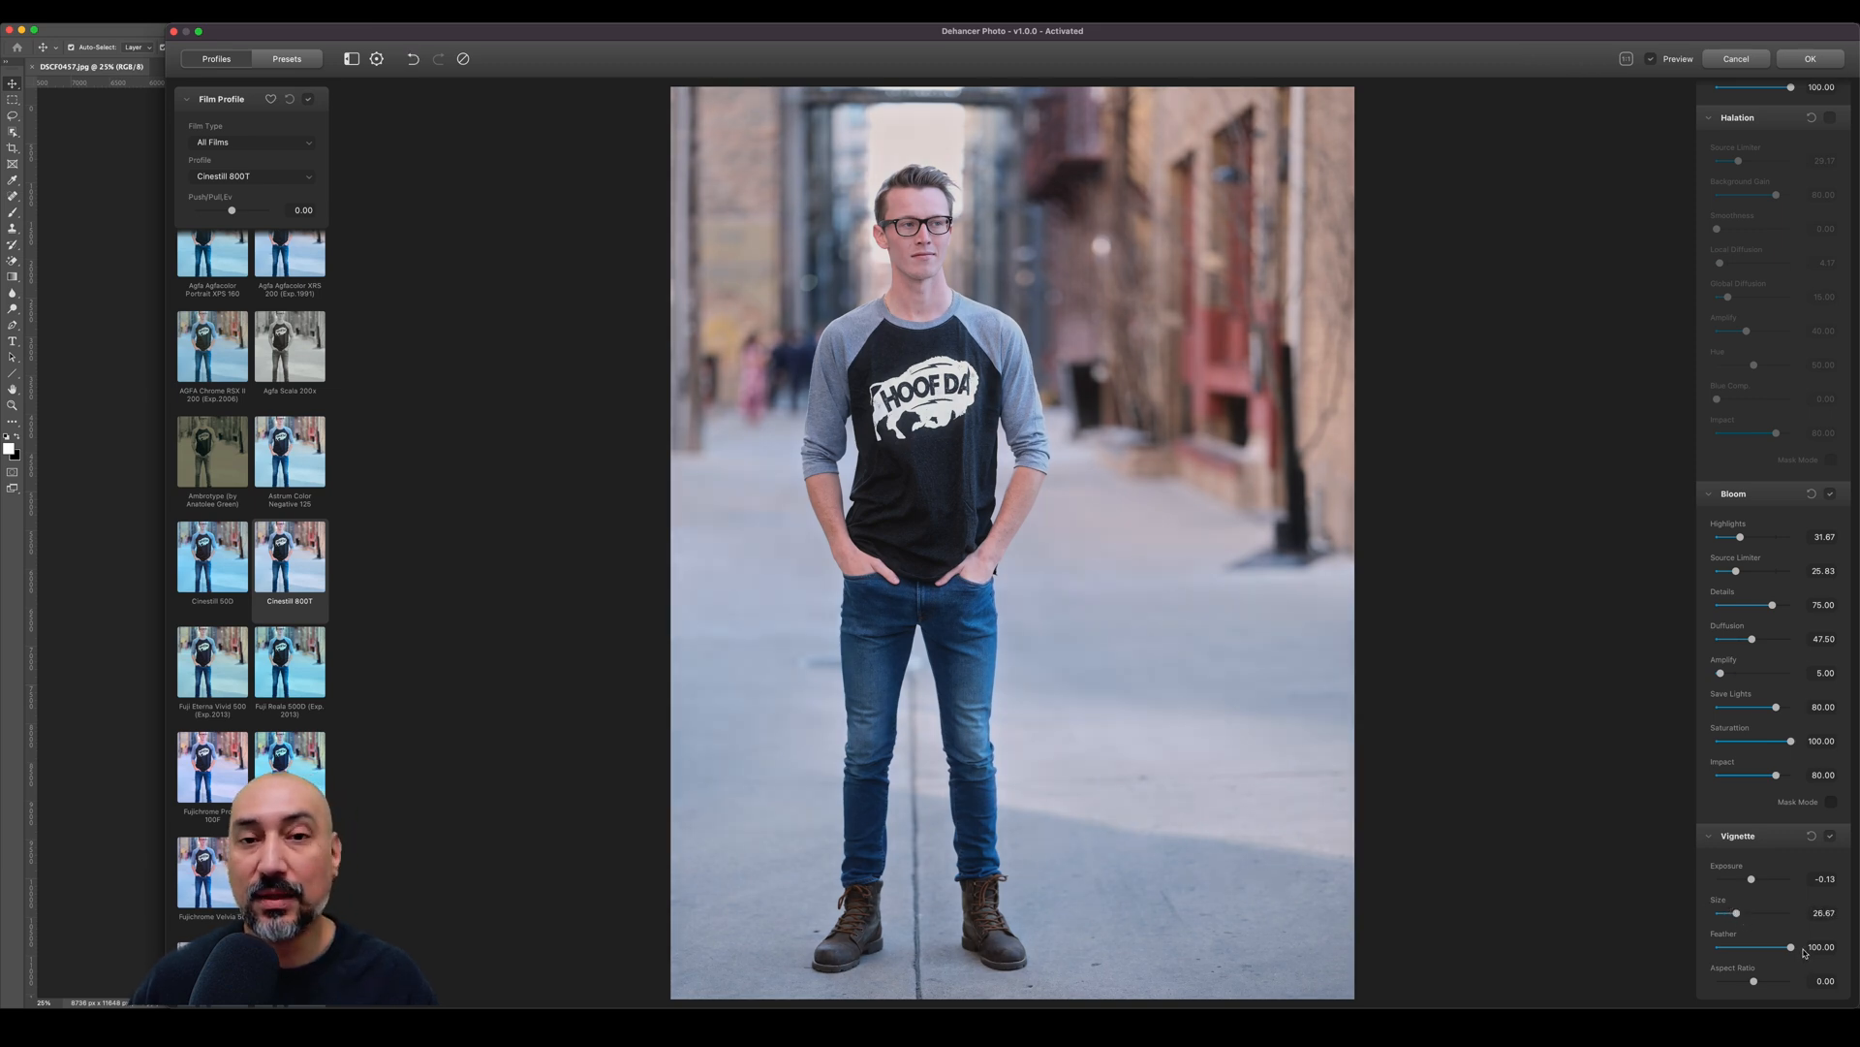
{"action": "left_click", "coordinate": [1810, 60]}
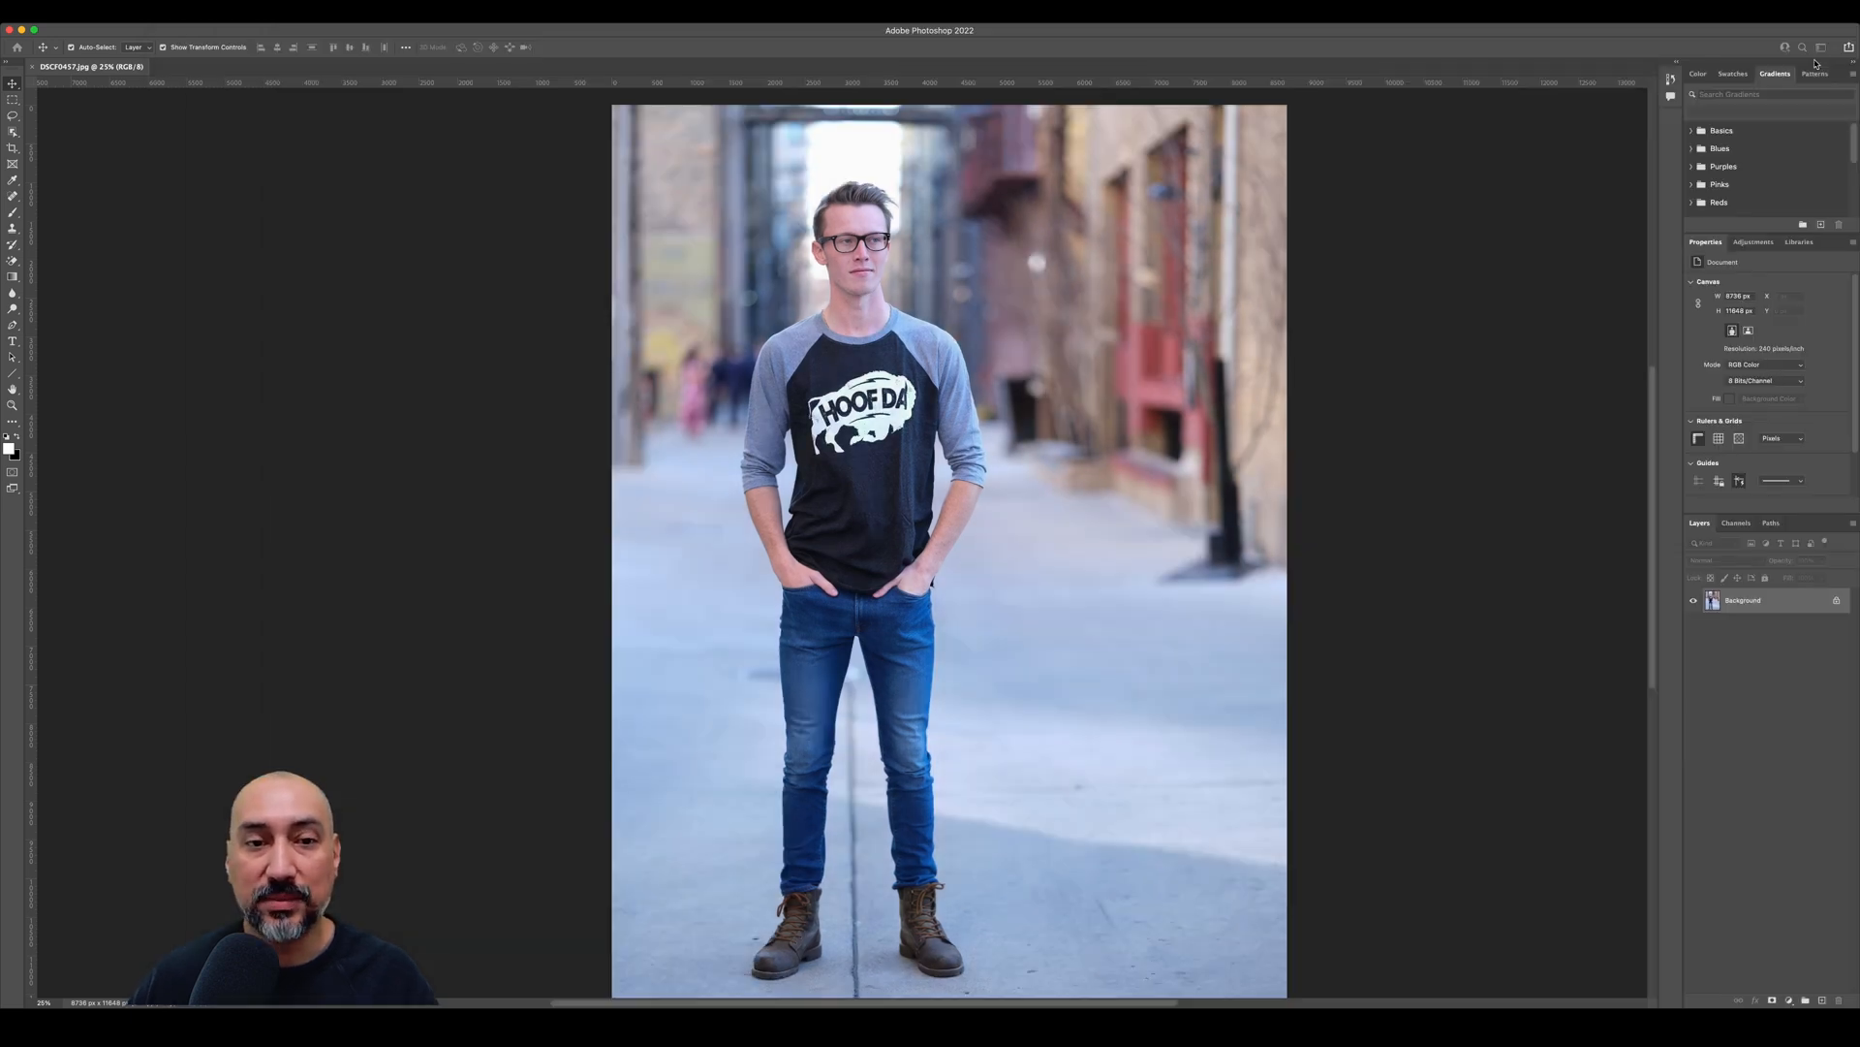